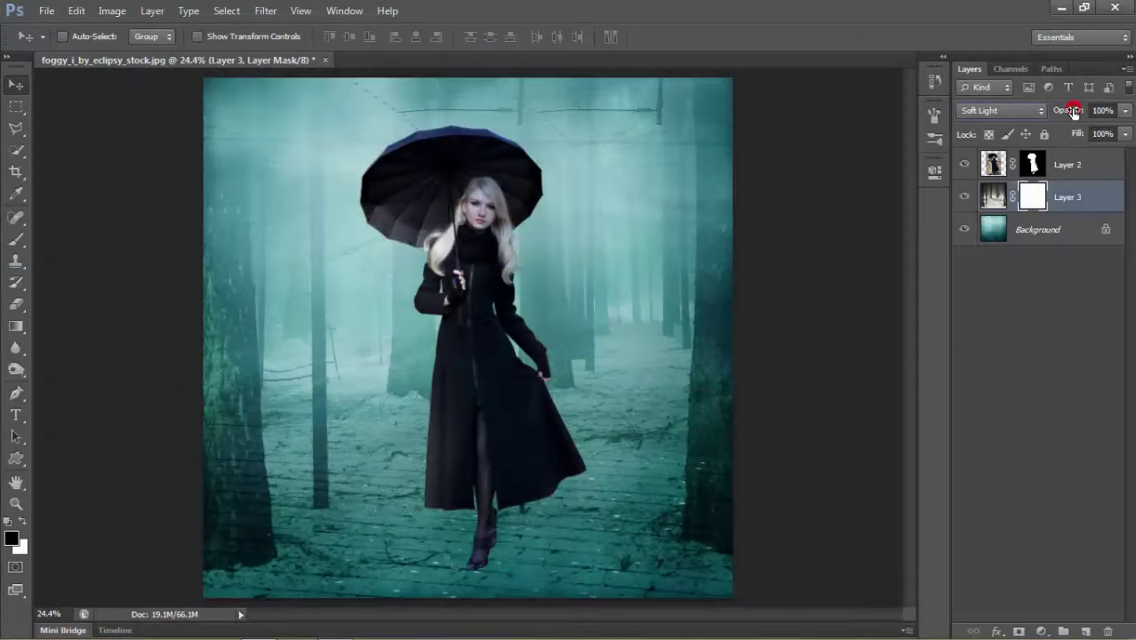
# - Fade the Soft Light forest overlay on Layer 3 down to 49% opacity
pyautogui.moveTo(1073, 110); pyautogui.dragTo(1053, 111)
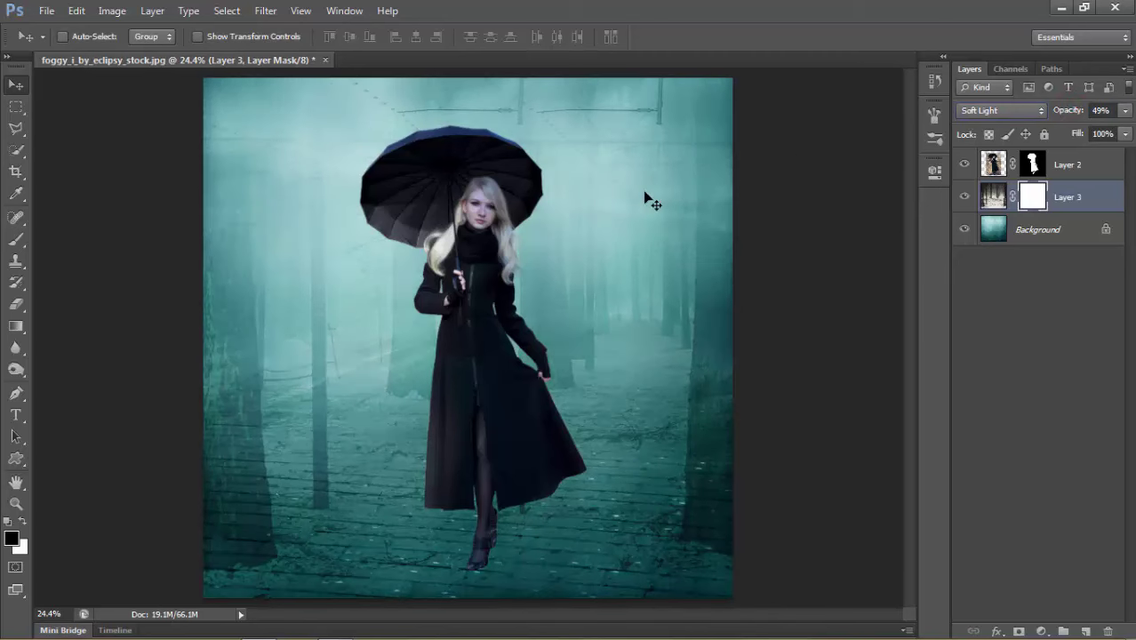
pyautogui.click(17, 306)
# - Paint black on Layer 3's mask to hide the forest over the floor, lower edges and right side
pyautogui.click(17, 240)
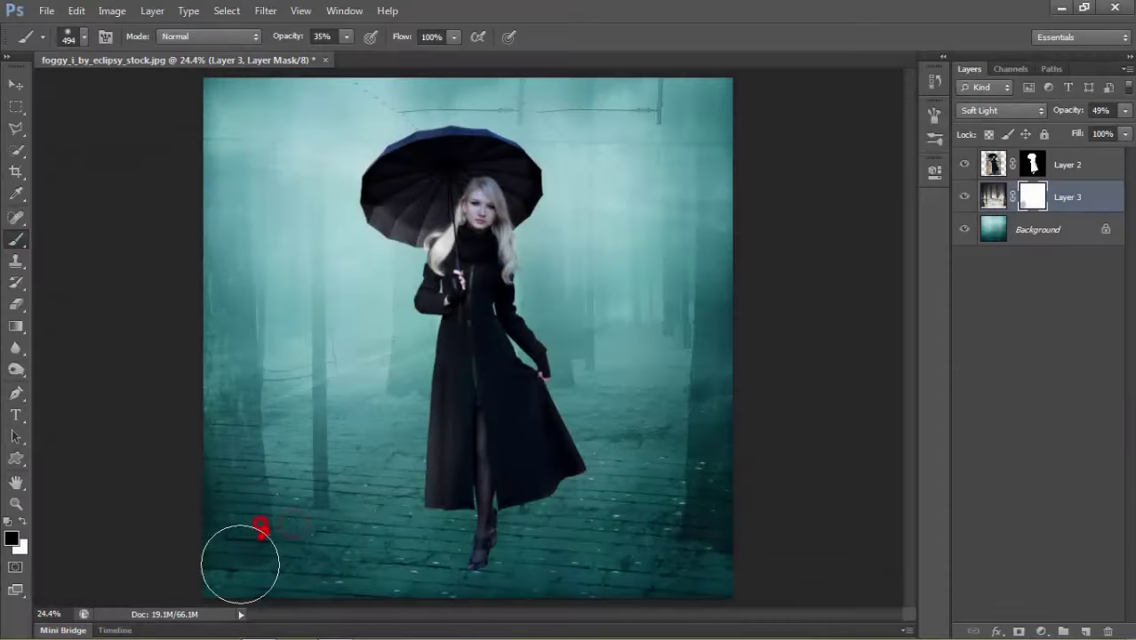
pyautogui.moveTo(268, 508)
pyautogui.mouseDown()
pyautogui.moveTo(383, 466)
pyautogui.moveTo(451, 401)
pyautogui.moveTo(621, 375)
pyautogui.moveTo(684, 473)
pyautogui.moveTo(470, 581)
pyautogui.moveTo(349, 574)
pyautogui.mouseUp()
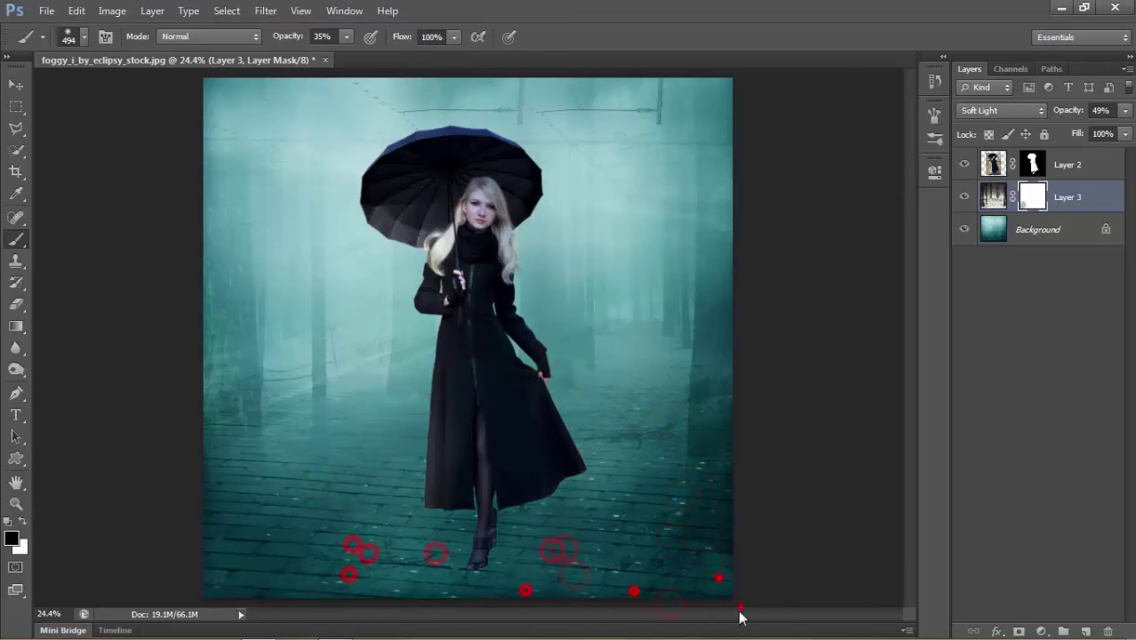
pyautogui.click(255, 421)
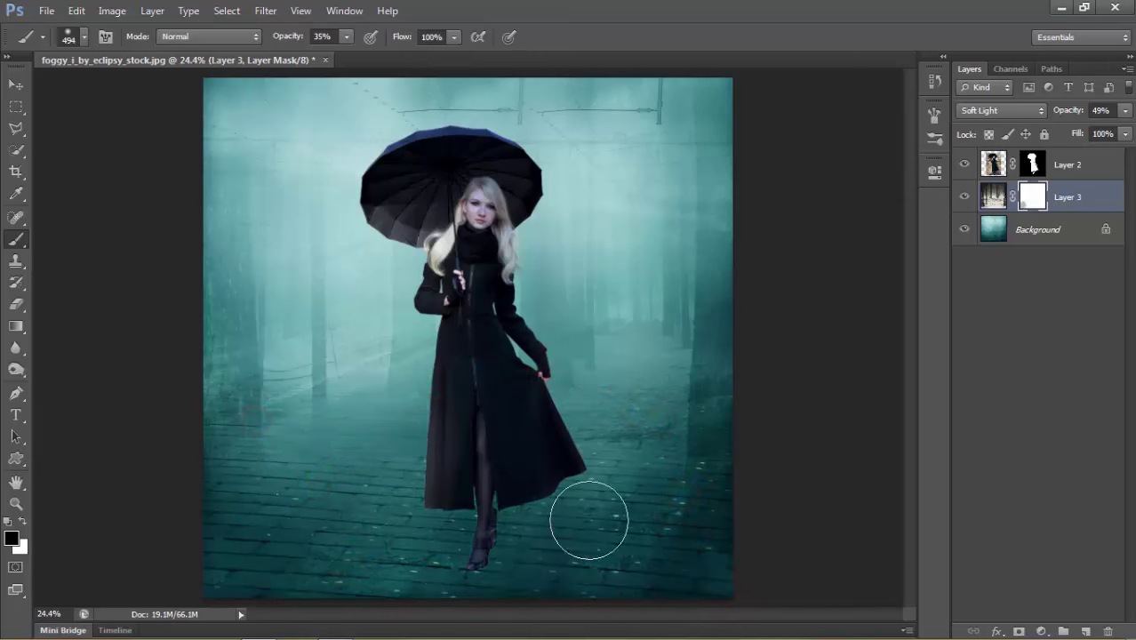
pyautogui.moveTo(667, 423)
pyautogui.mouseDown()
pyautogui.moveTo(685, 372)
pyautogui.moveTo(693, 464)
pyautogui.moveTo(688, 399)
pyautogui.moveTo(690, 446)
pyautogui.mouseUp()
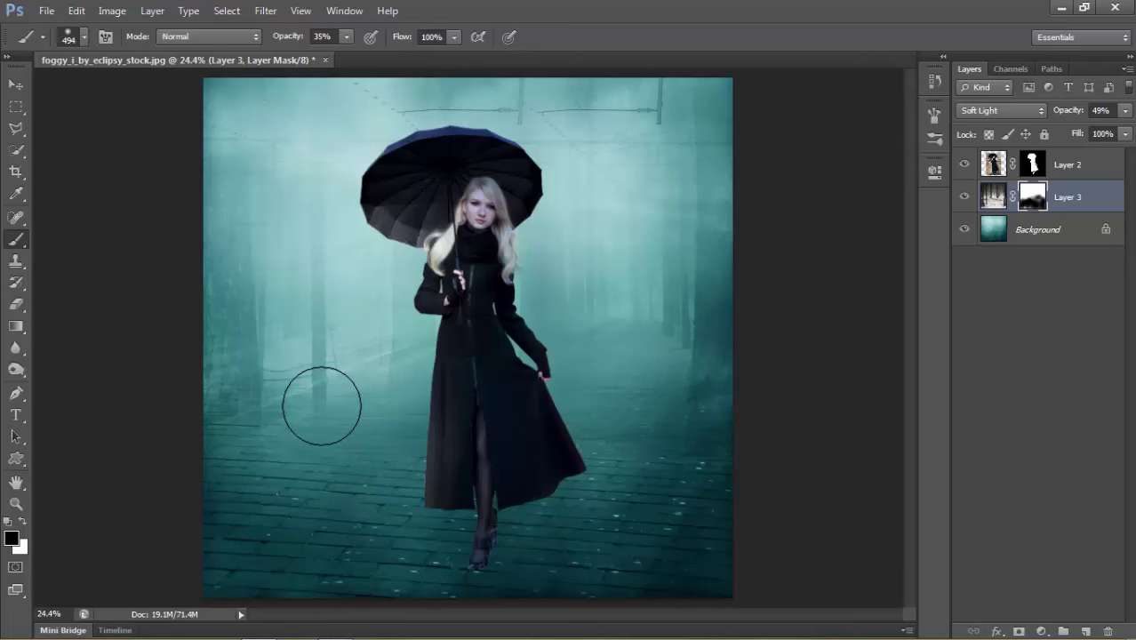
pyautogui.click(337, 408)
pyautogui.click(393, 381)
pyautogui.click(326, 409)
pyautogui.click(671, 340)
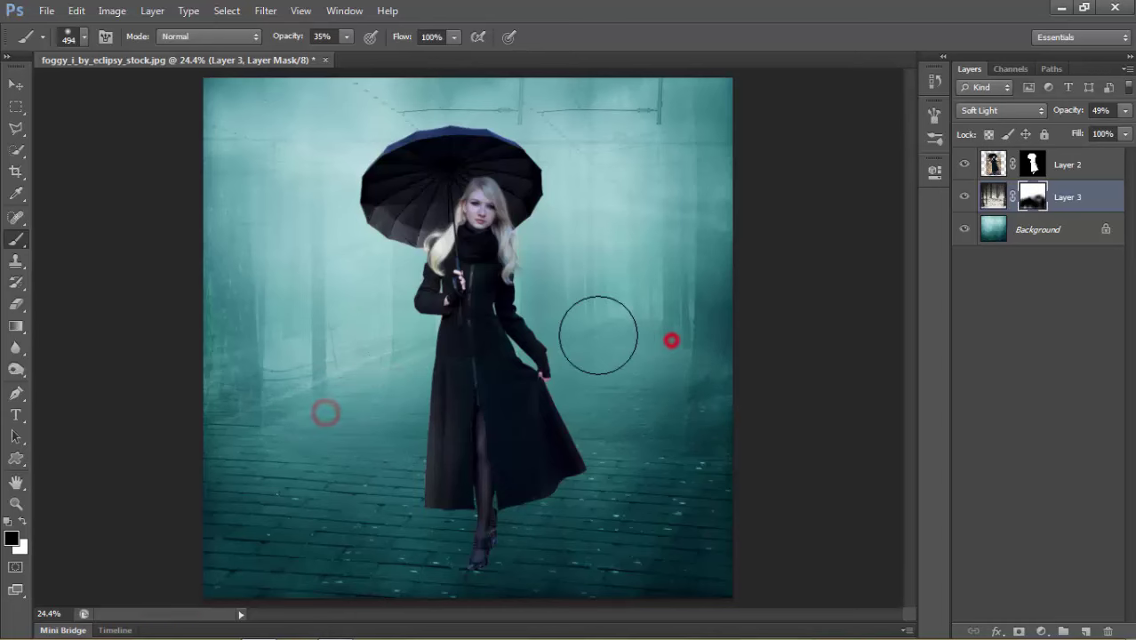
pyautogui.click(599, 335)
pyautogui.press('v')
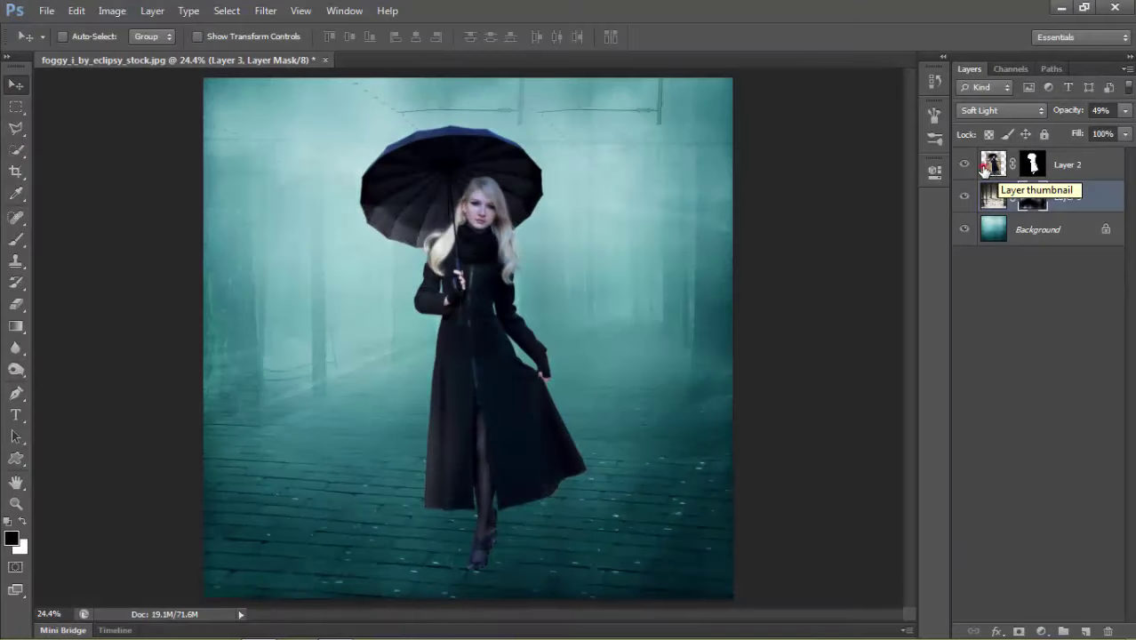
# - Add a new layer above Layer 2 and fill it with 50% Gray
pyautogui.click(984, 169)
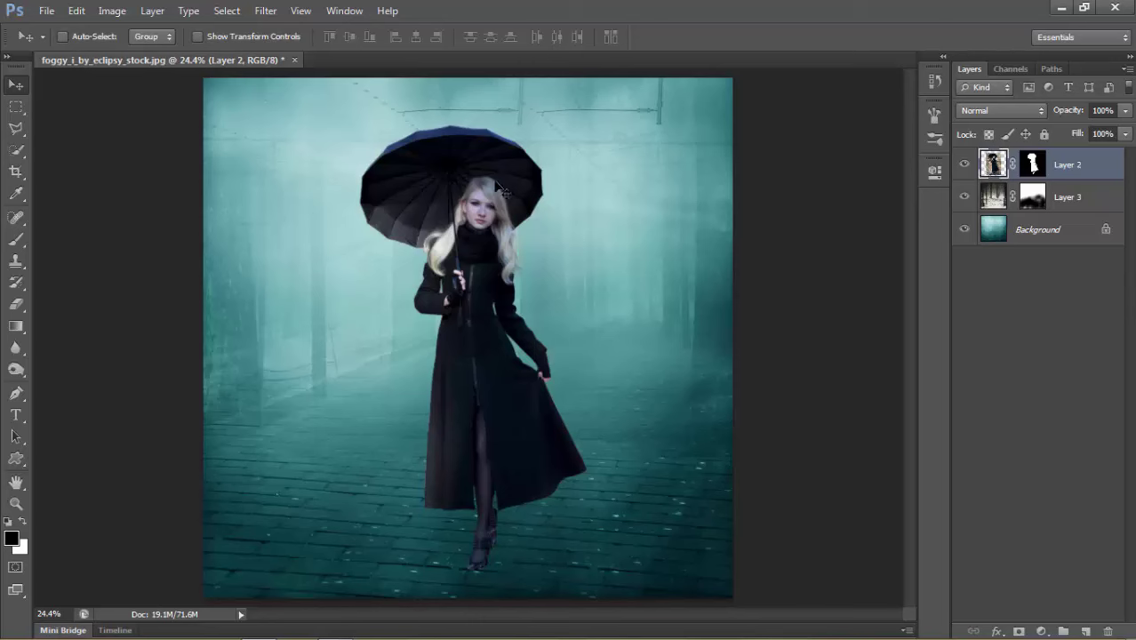
pyautogui.click(1084, 629)
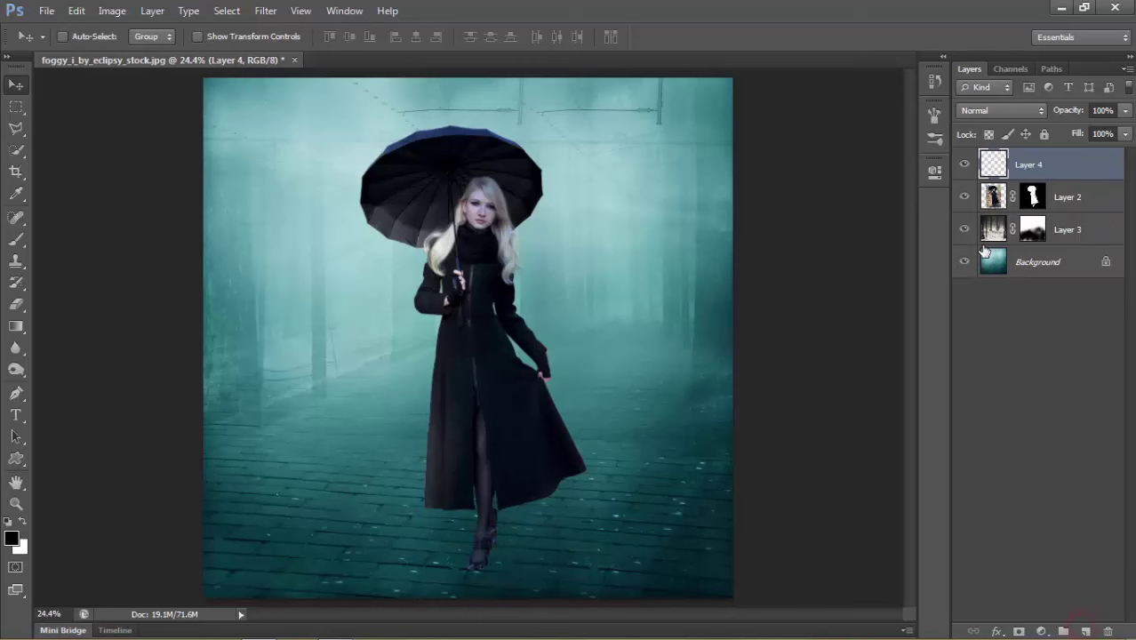
pyautogui.click(78, 10)
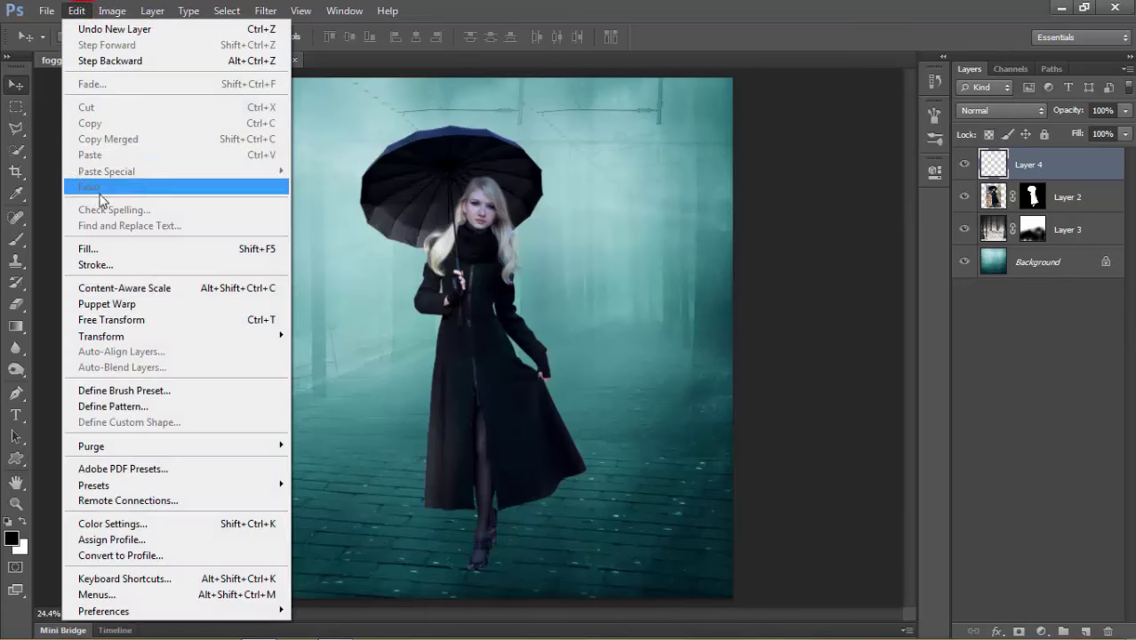
pyautogui.click(104, 249)
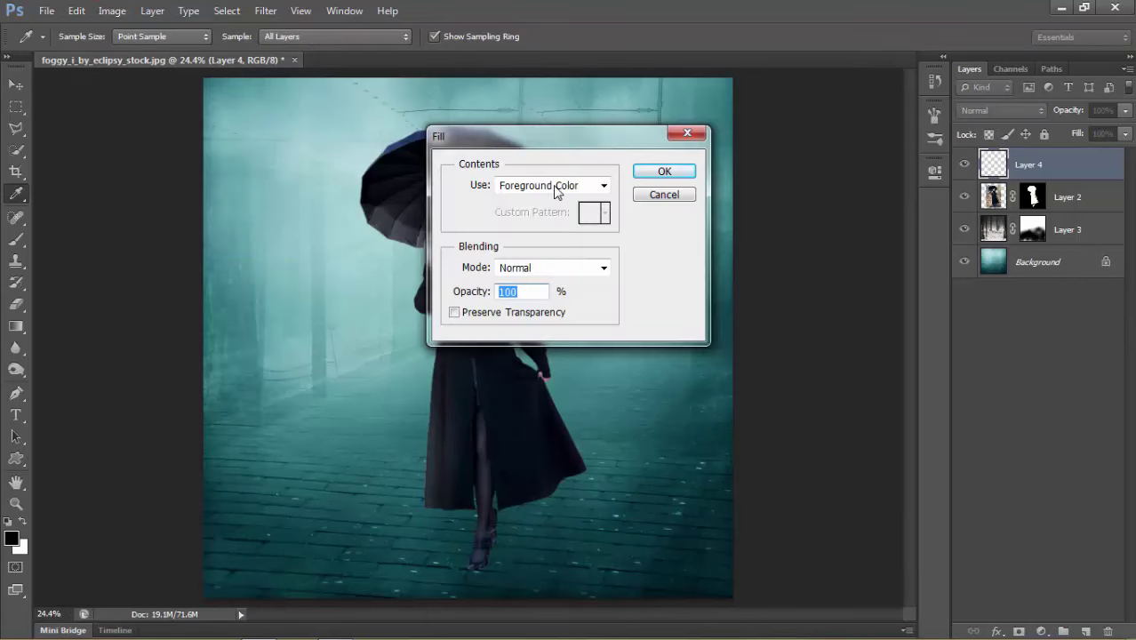
pyautogui.click(555, 186)
pyautogui.click(537, 319)
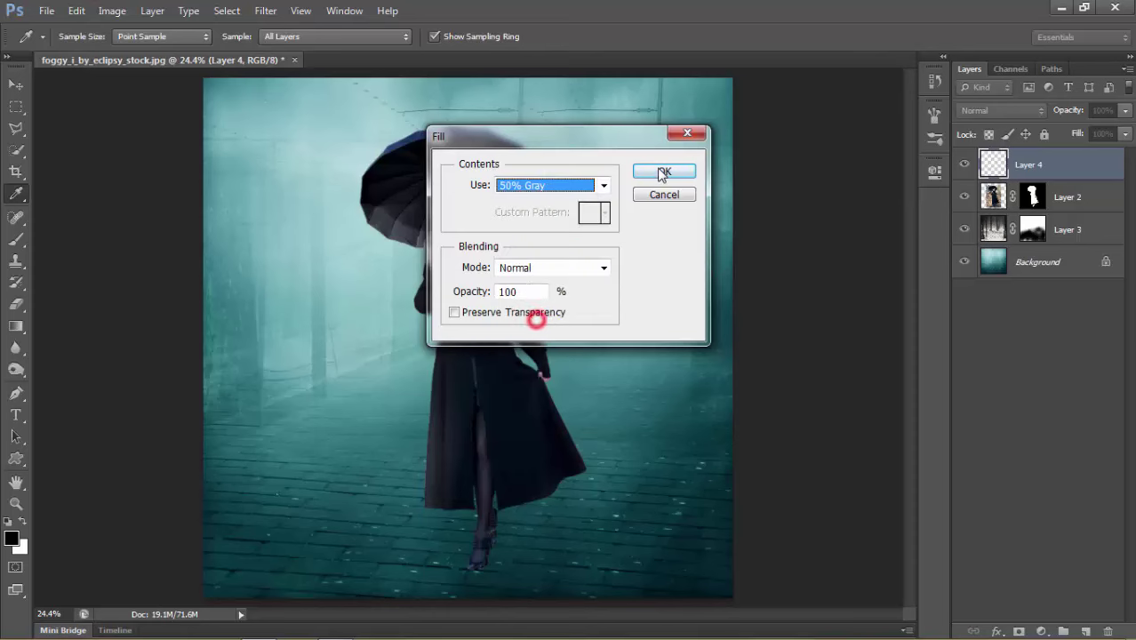
pyautogui.click(662, 172)
# - Set the gray layer to Overlay and clip it to the woman's layer
pyautogui.press('v')
pyautogui.click(968, 110)
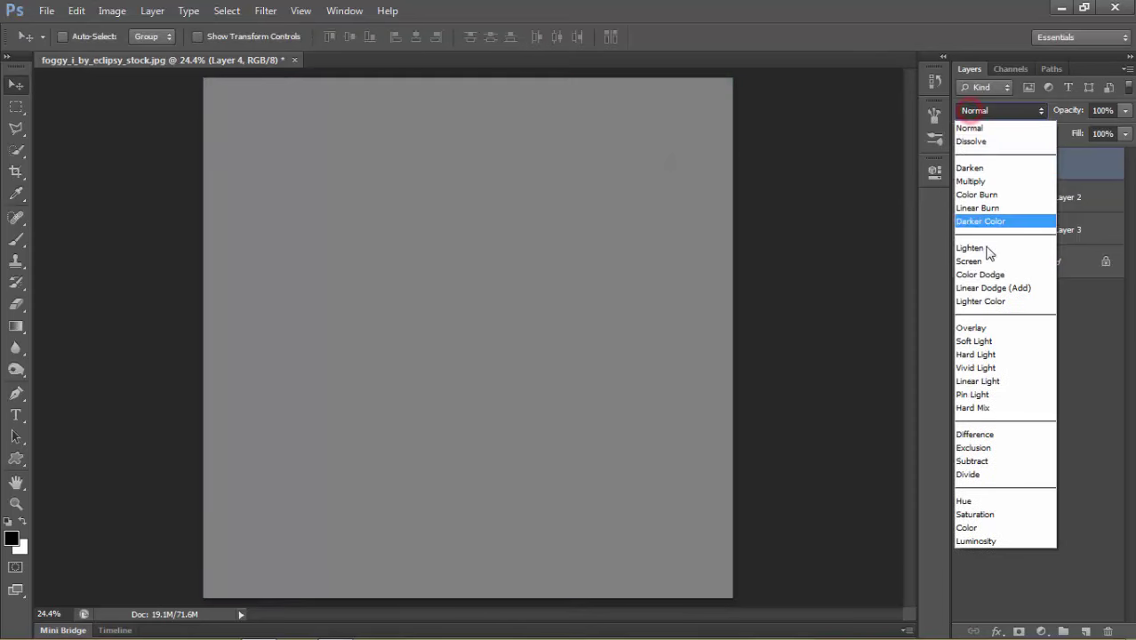
pyautogui.click(972, 328)
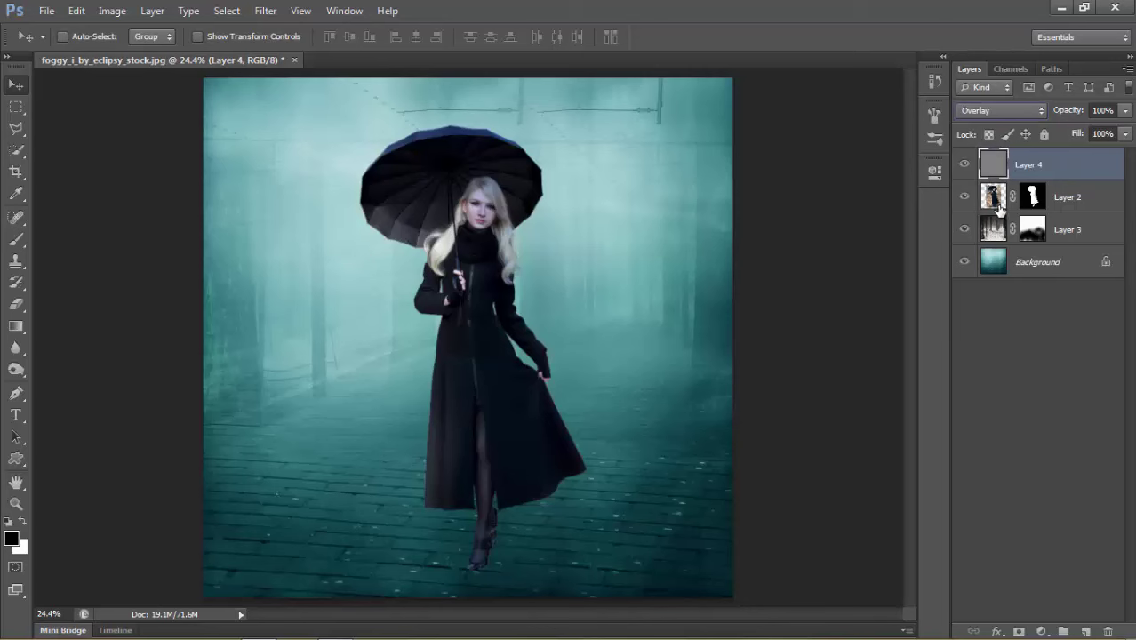
pyautogui.keyDown('alt'); pyautogui.click(996, 179); pyautogui.keyUp('alt')
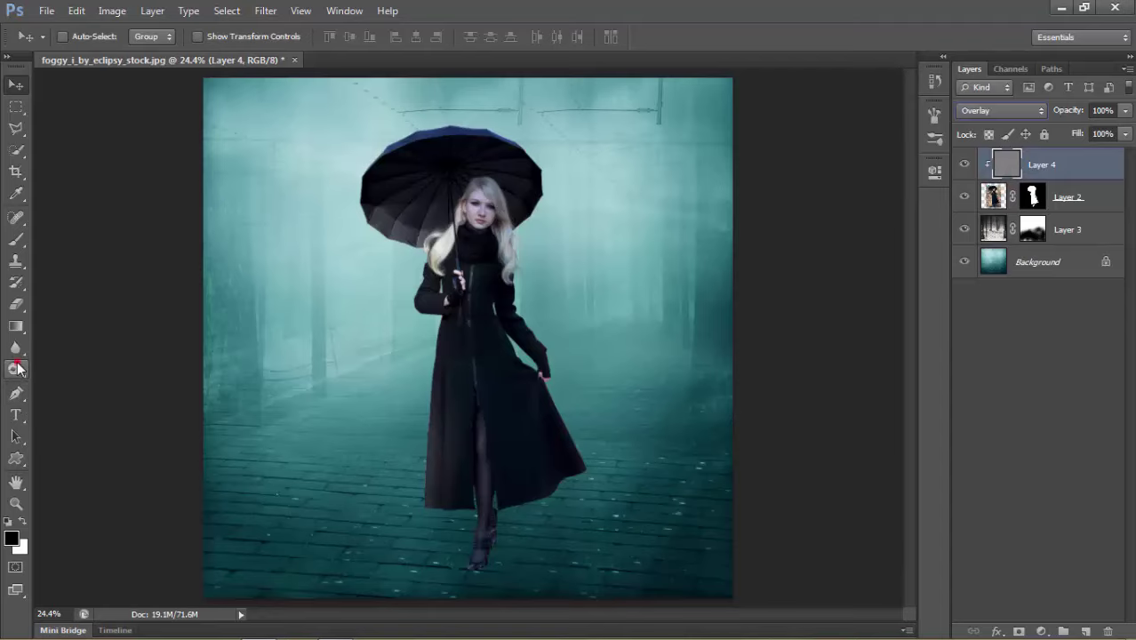
# - With the Burn tool on Layer 4, darken under her eye and her right cheek
pyautogui.click(16, 368)
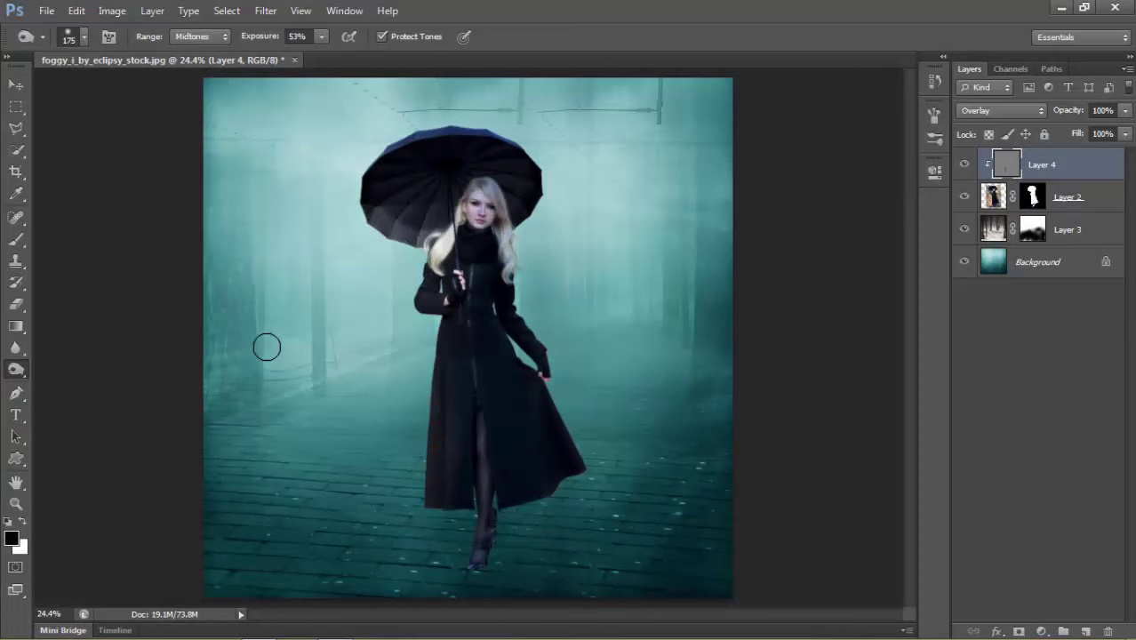
pyautogui.rightClick(16, 368)
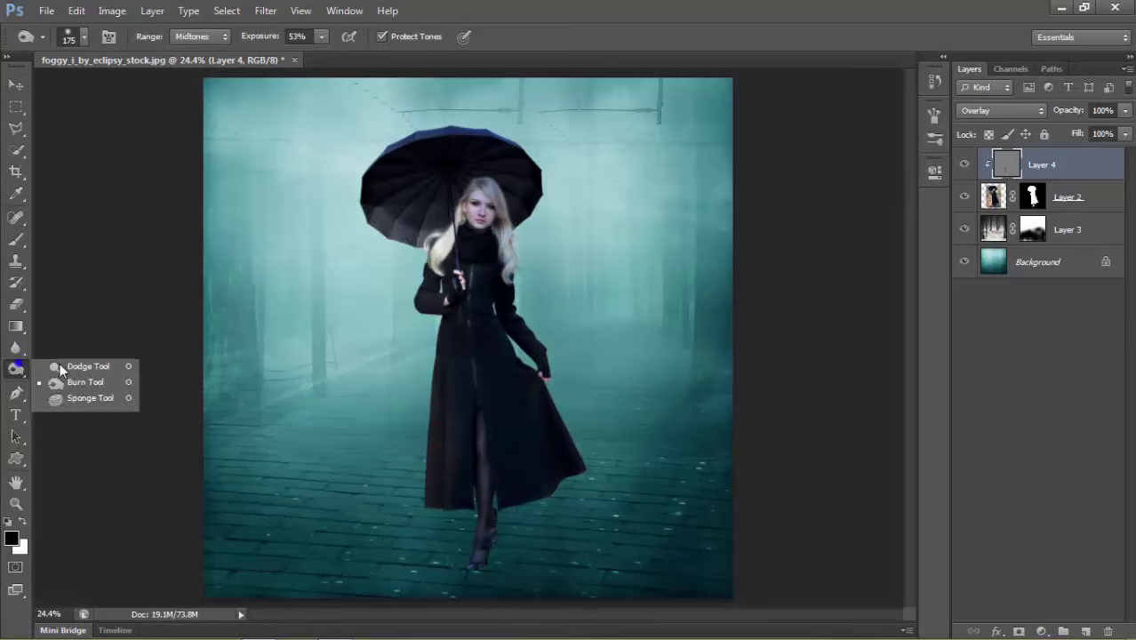
pyautogui.click(80, 384)
pyautogui.scroll(5, 486, 219)
pyautogui.press('[')
pyautogui.press('[')
pyautogui.press('[')
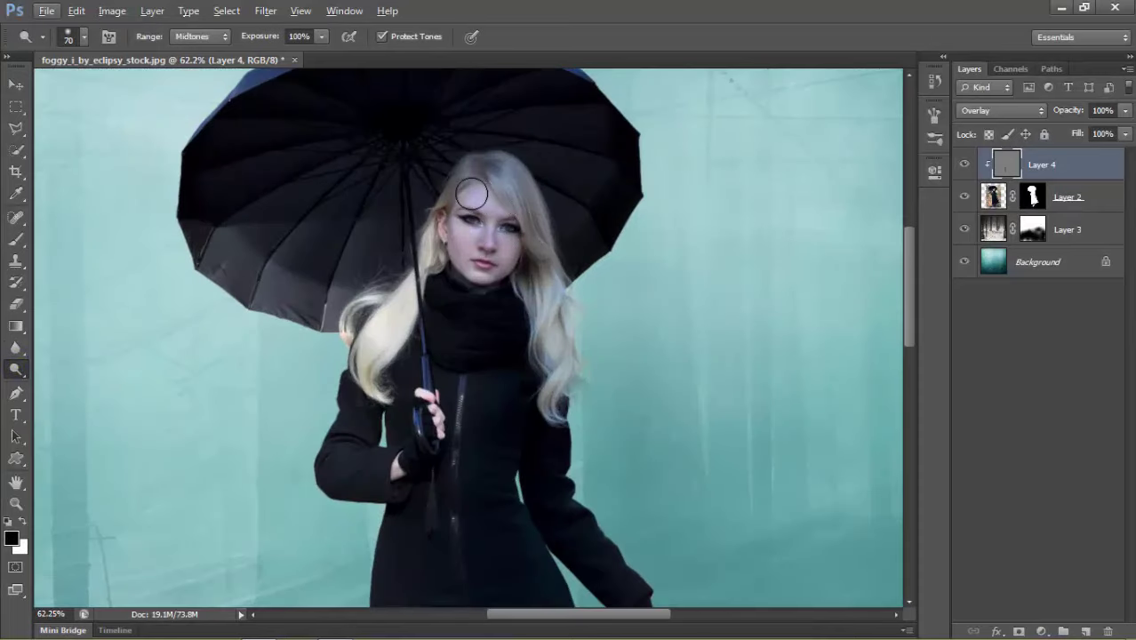
pyautogui.moveTo(480, 200)
pyautogui.mouseDown()
pyautogui.moveTo(464, 209)
pyautogui.moveTo(466, 249)
pyautogui.mouseUp()
pyautogui.click(508, 241)
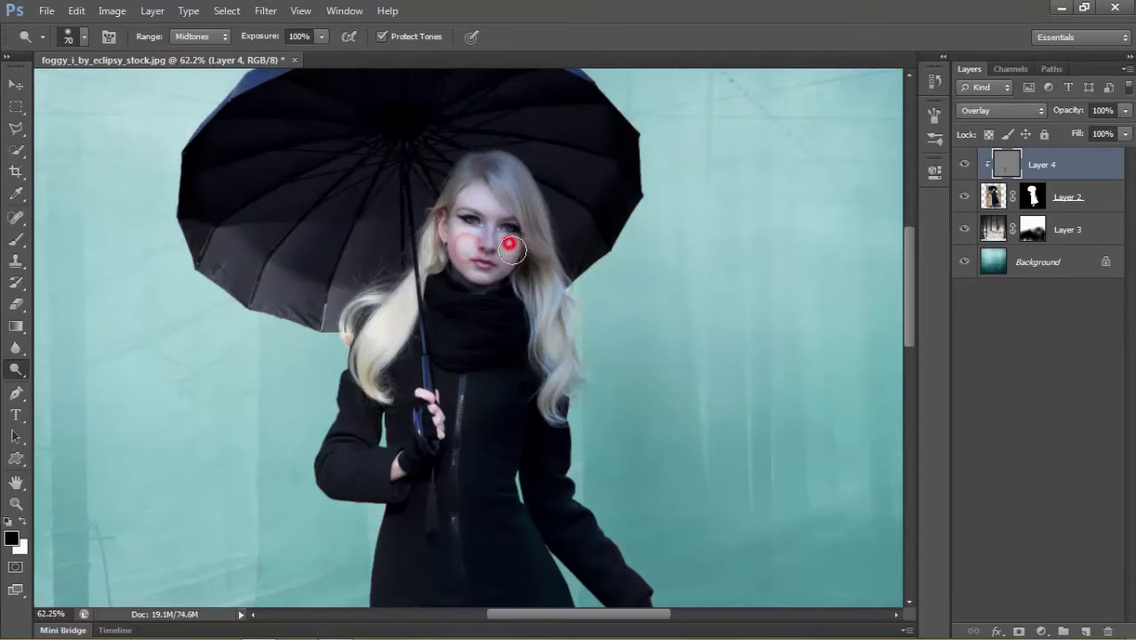
# - Set Burn exposure to 74% with a smaller brush and darken her eyes and nose bridge
pyautogui.scroll(-5, 534, 232)
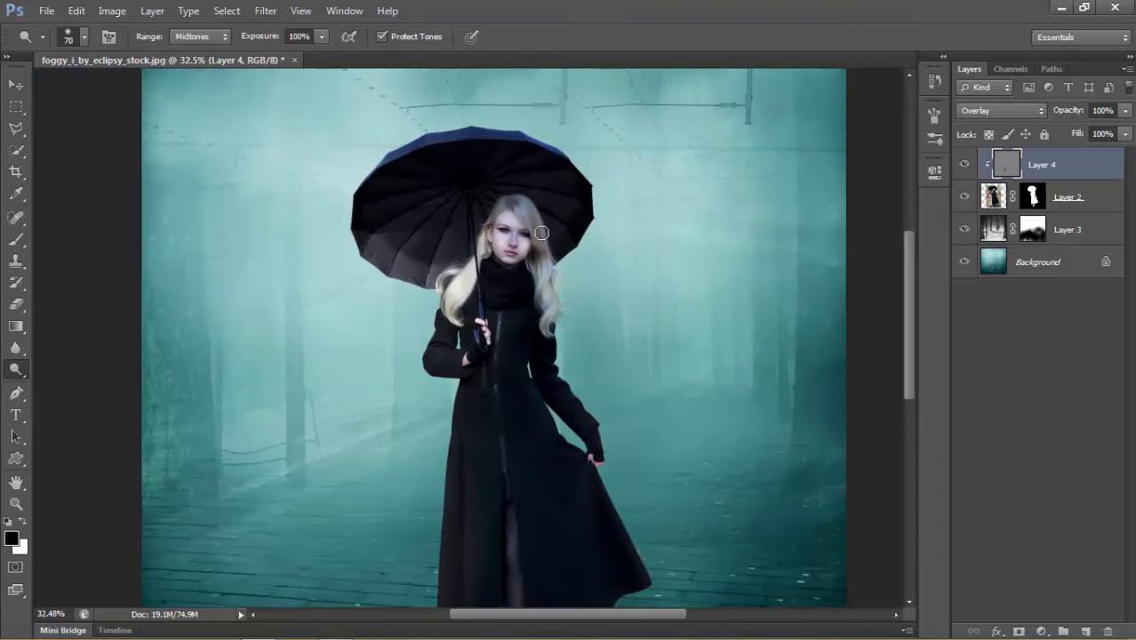
pyautogui.scroll(3, 538, 235)
pyautogui.scroll(2, 516, 244)
pyautogui.press(']')
pyautogui.press(']')
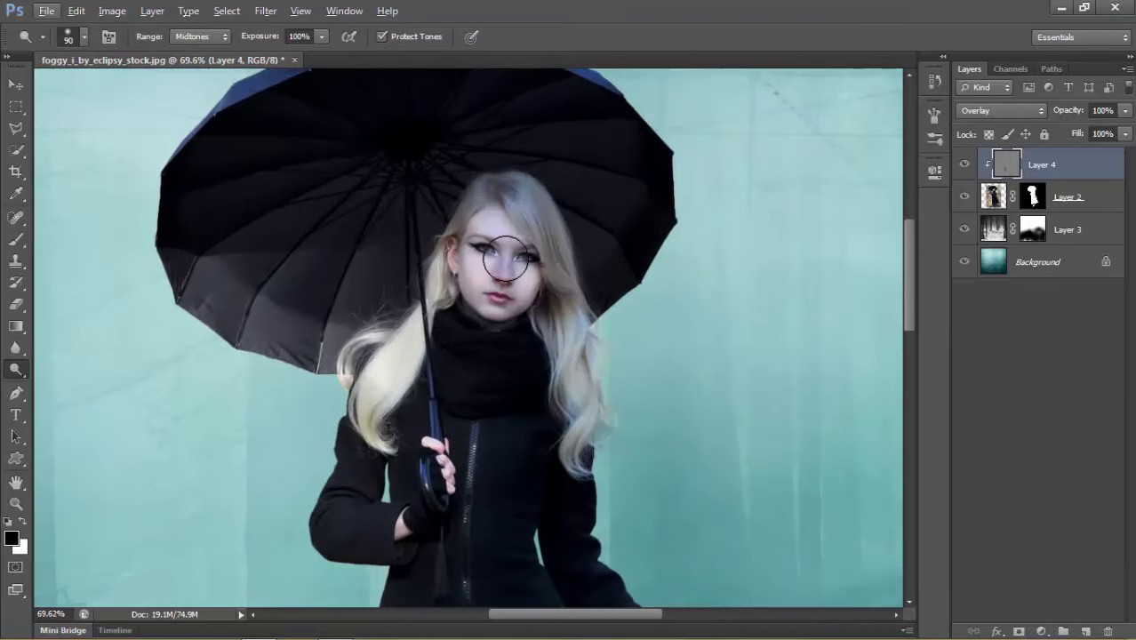
pyautogui.press('[')
pyautogui.press('[')
pyautogui.press('[')
pyautogui.click(298, 37)
pyautogui.write('74')
pyautogui.click(508, 255)
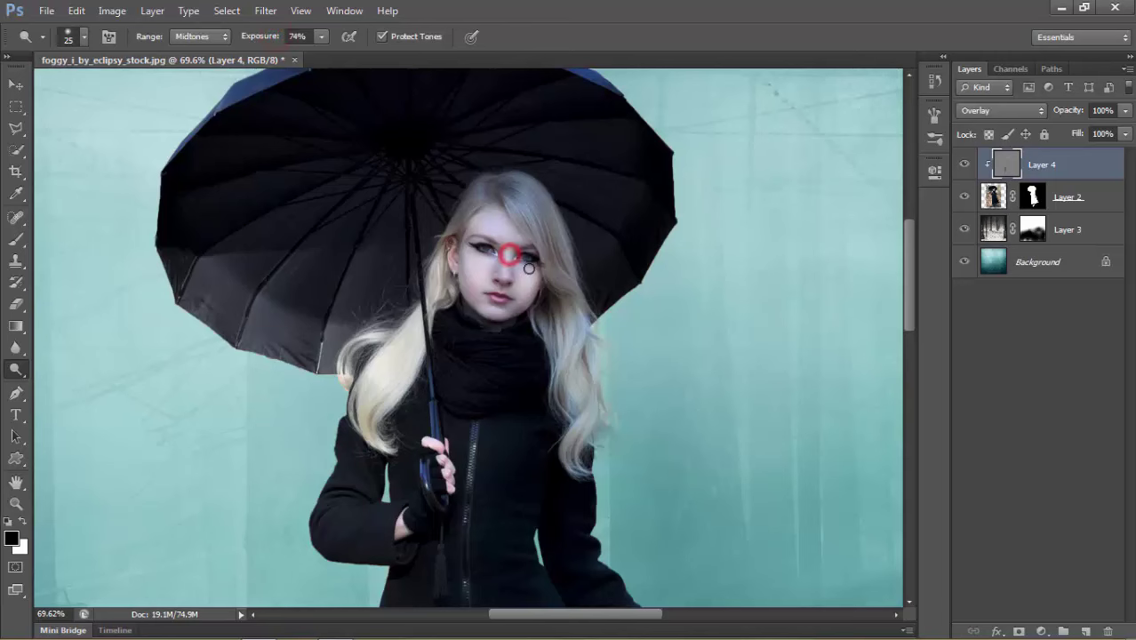
pyautogui.moveTo(494, 245); pyautogui.dragTo(508, 265)
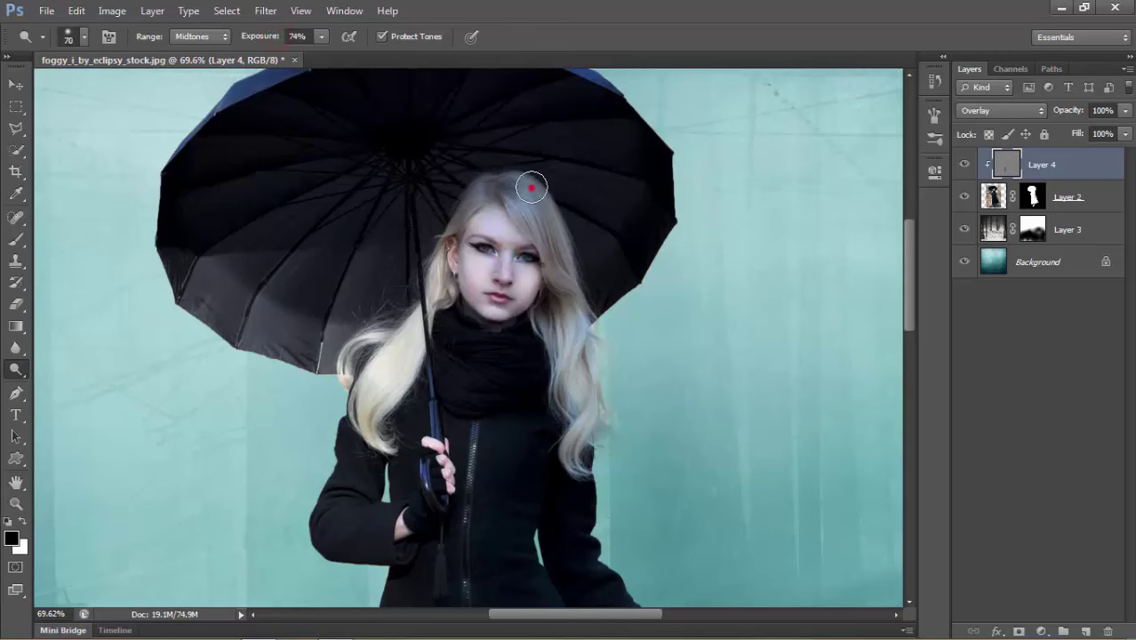
# - Burn shadows along her hair and the umbrella's lower edge
pyautogui.click(614, 423)
pyautogui.click(604, 332)
pyautogui.click(662, 254)
pyautogui.click(682, 223)
pyautogui.click(185, 308)
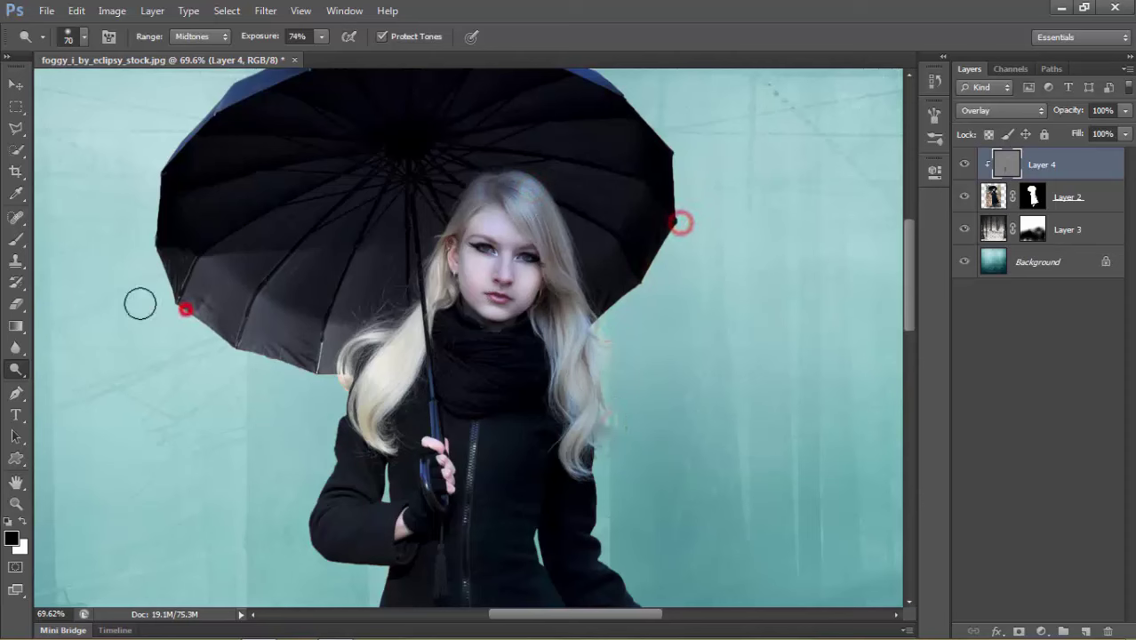
pyautogui.rightClick(16, 369)
pyautogui.click(59, 384)
pyautogui.click(205, 269)
pyautogui.click(253, 287)
pyautogui.click(278, 309)
pyautogui.click(334, 335)
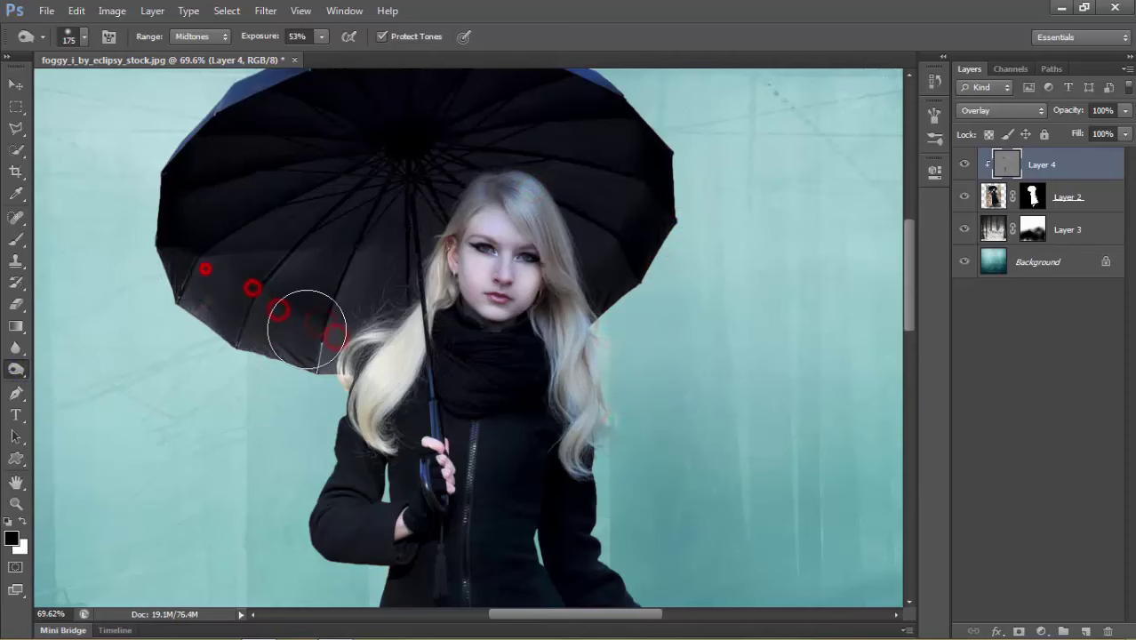
# - With a smaller brush, burn more shadow into her cheeks and forehead
pyautogui.press('[')
pyautogui.press('[')
pyautogui.press('[')
pyautogui.click(461, 255)
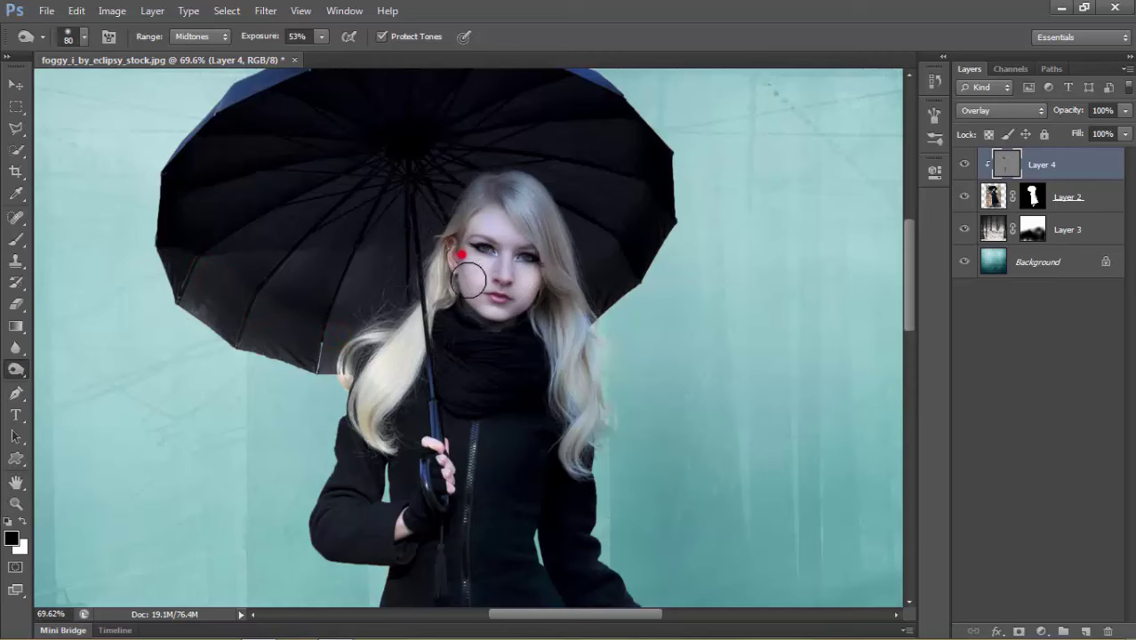
pyautogui.click(534, 288)
pyautogui.click(498, 262)
pyautogui.click(476, 233)
pyautogui.scroll(-2, 511, 302)
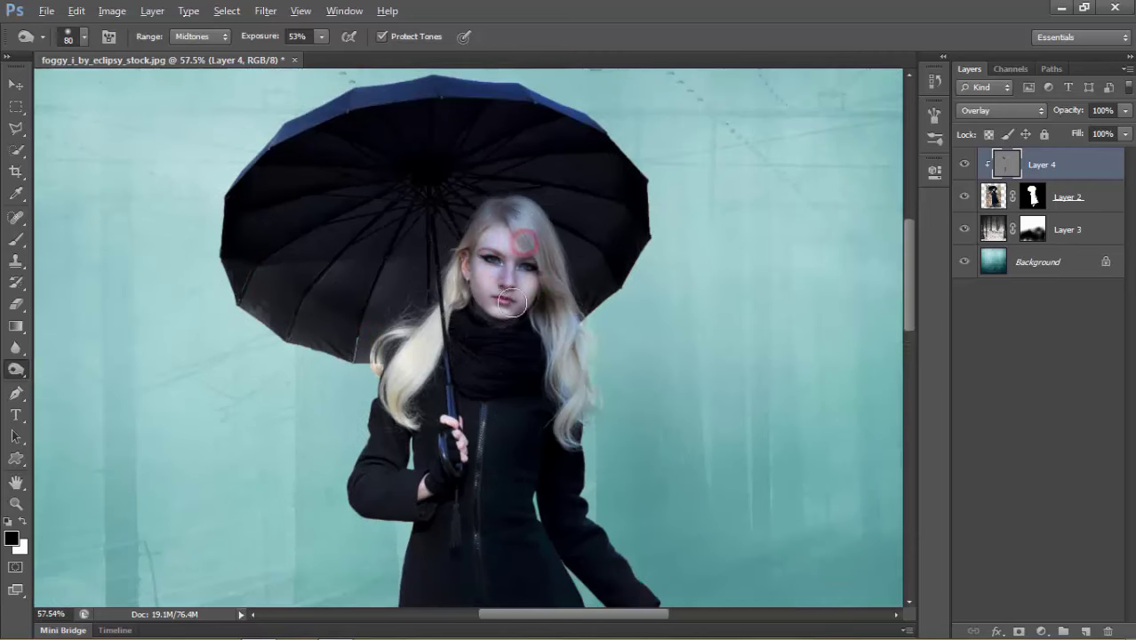
# - Dodge highlights onto the umbrella's top and left edge and both coat edges
pyautogui.rightClick(16, 369)
pyautogui.click(56, 367)
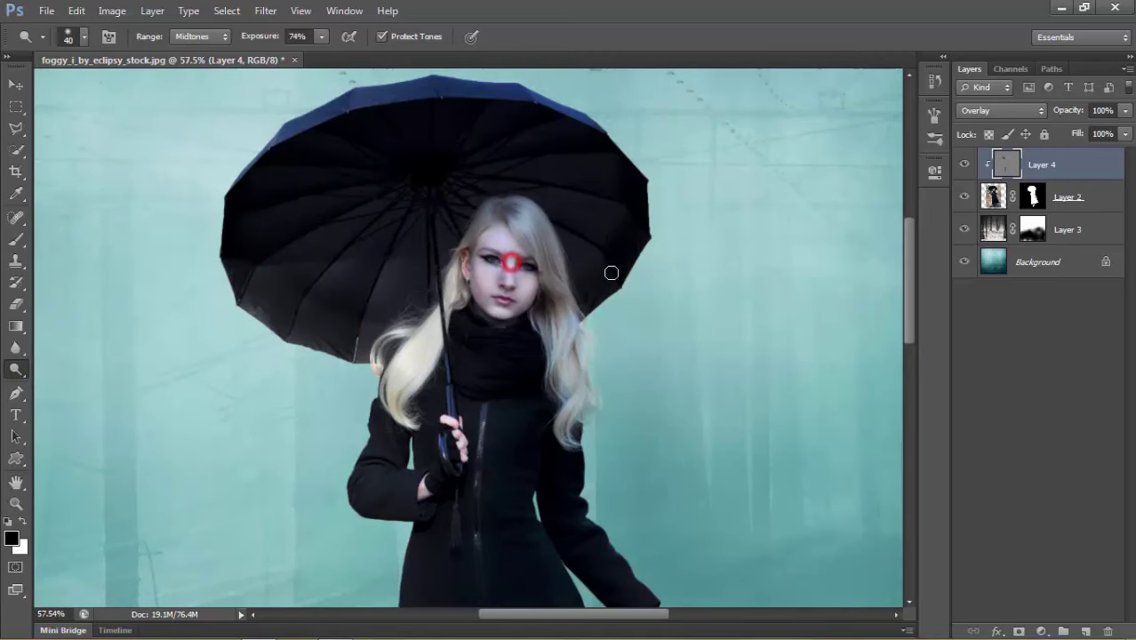
pyautogui.scroll(-3, 612, 272)
pyautogui.scroll(-2, 611, 272)
pyautogui.click(967, 162)
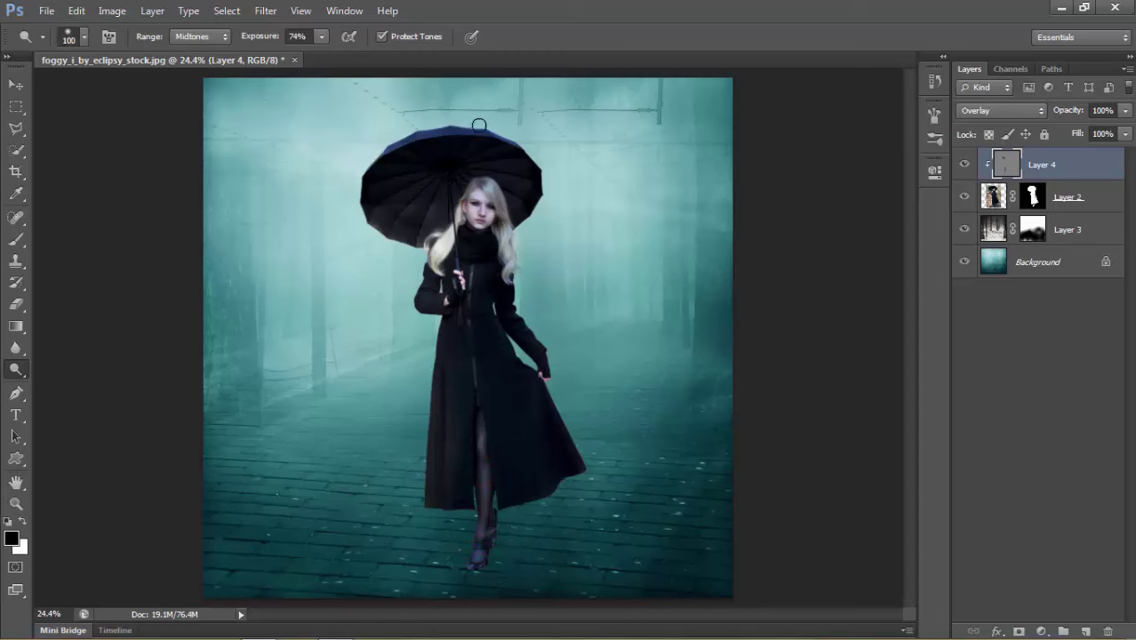
pyautogui.moveTo(495, 125); pyautogui.dragTo(423, 331)
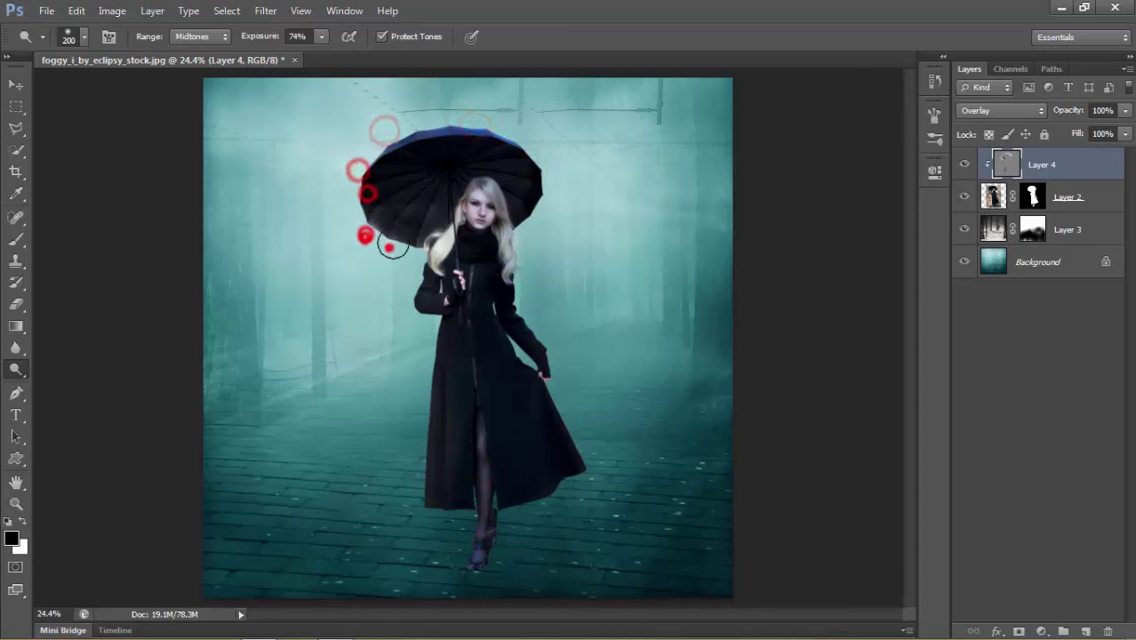
pyautogui.moveTo(423, 331); pyautogui.dragTo(412, 495)
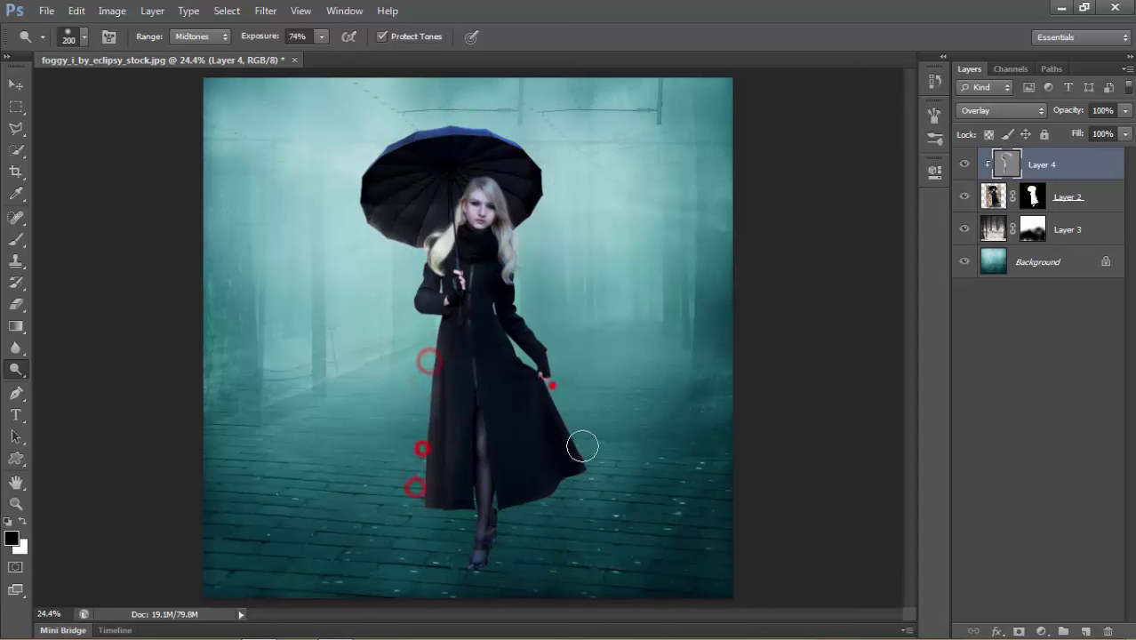
pyautogui.moveTo(546, 377); pyautogui.dragTo(591, 488)
# - Burn the coat hem and shoes at 53% exposure, then hide Layer 4 to compare
pyautogui.rightClick(16, 370)
pyautogui.click(80, 388)
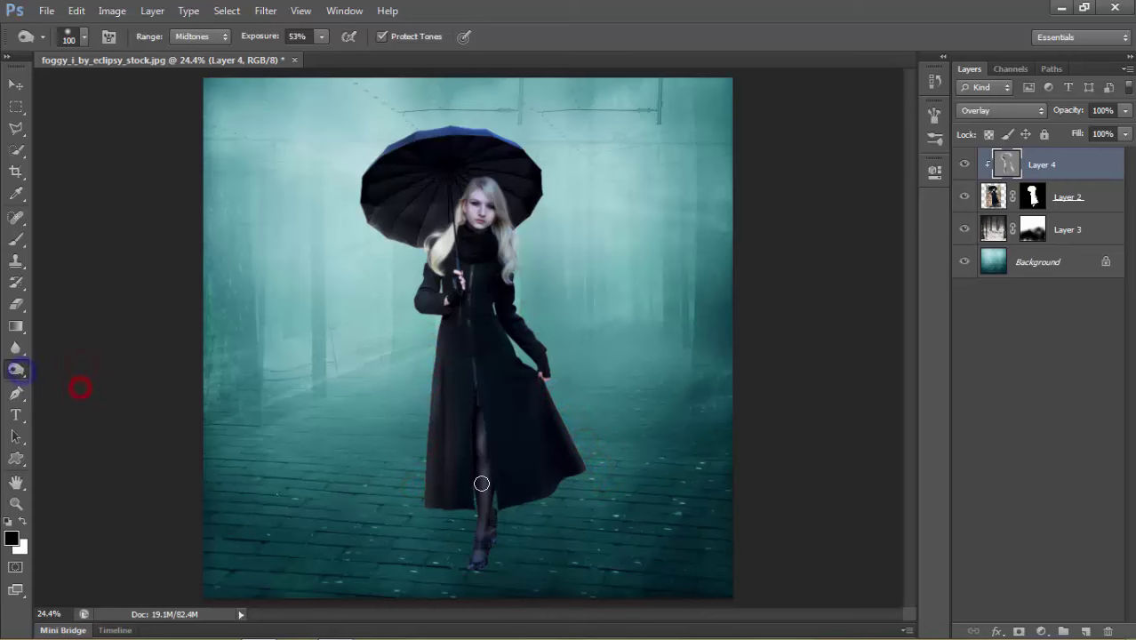
pyautogui.moveTo(438, 468); pyautogui.dragTo(507, 513)
pyautogui.moveTo(487, 574)
pyautogui.mouseDown()
pyautogui.moveTo(482, 553)
pyautogui.moveTo(501, 524)
pyautogui.moveTo(502, 578)
pyautogui.moveTo(470, 577)
pyautogui.mouseUp()
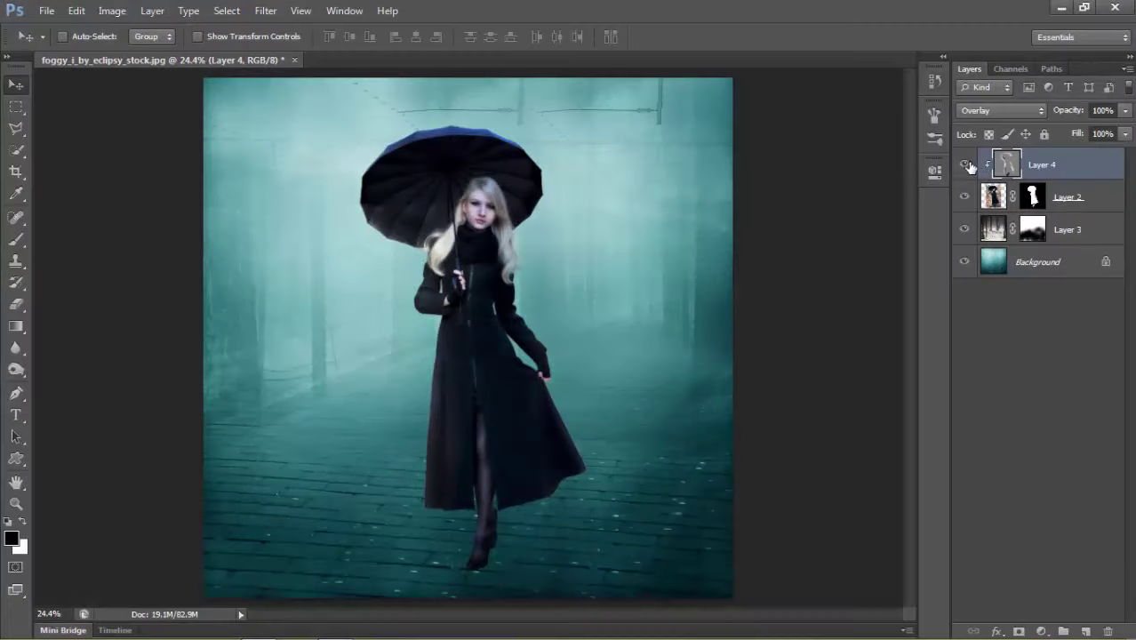
pyautogui.click(966, 165)
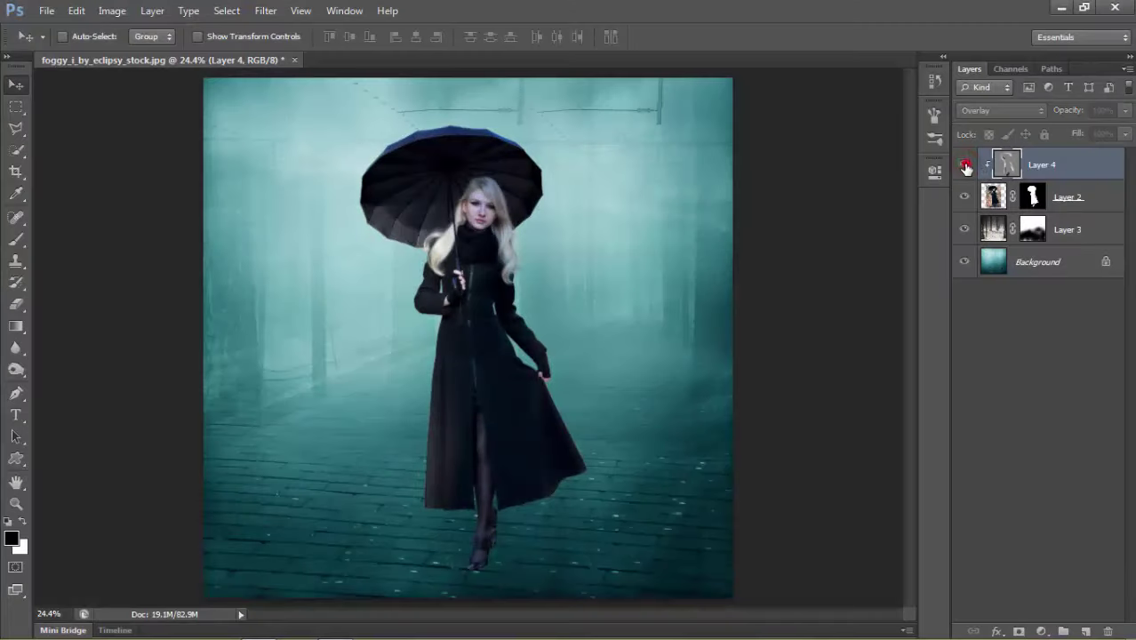
# - After comparing the shading, duplicate masked Layer 2 as Layer 2 copy above it
pyautogui.click(965, 166)
pyautogui.click(966, 165)
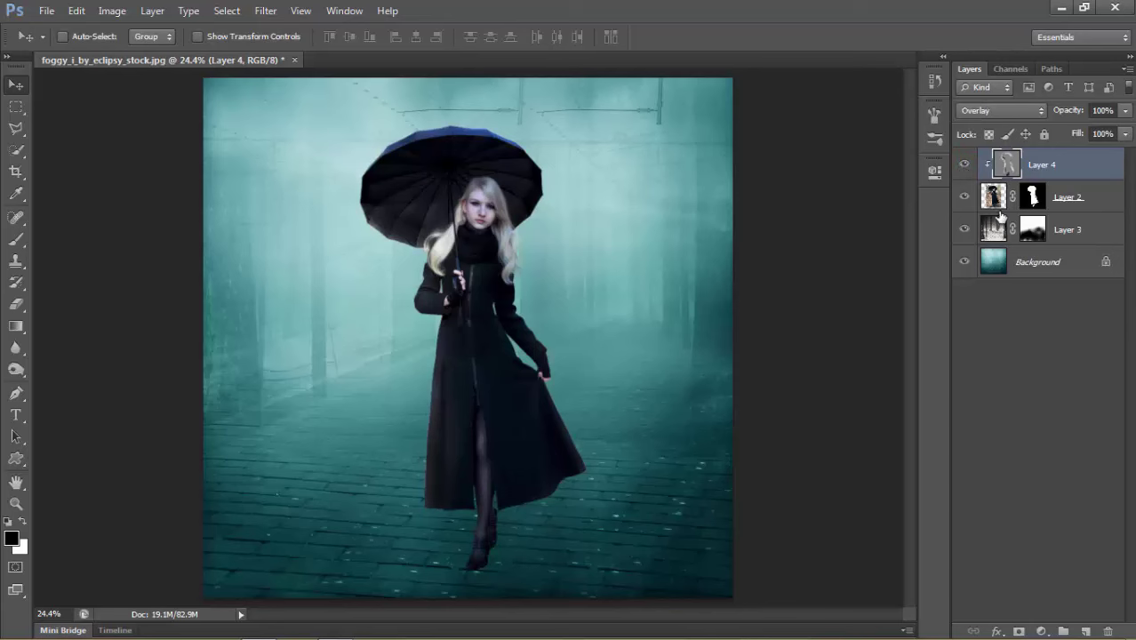
pyautogui.click(985, 196)
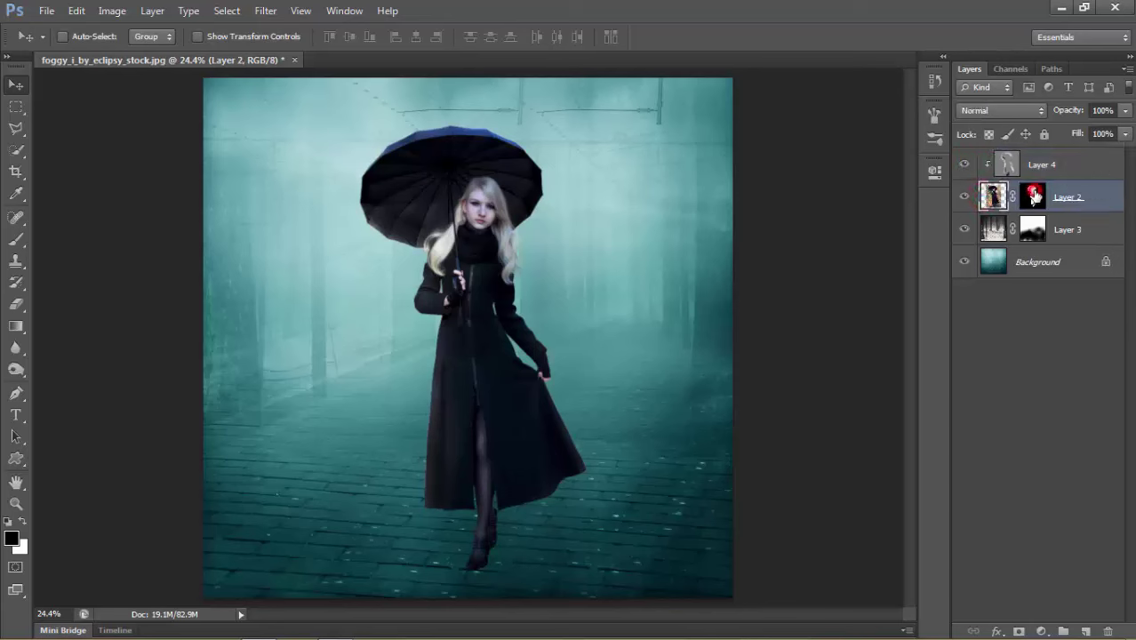
pyautogui.click(1035, 196)
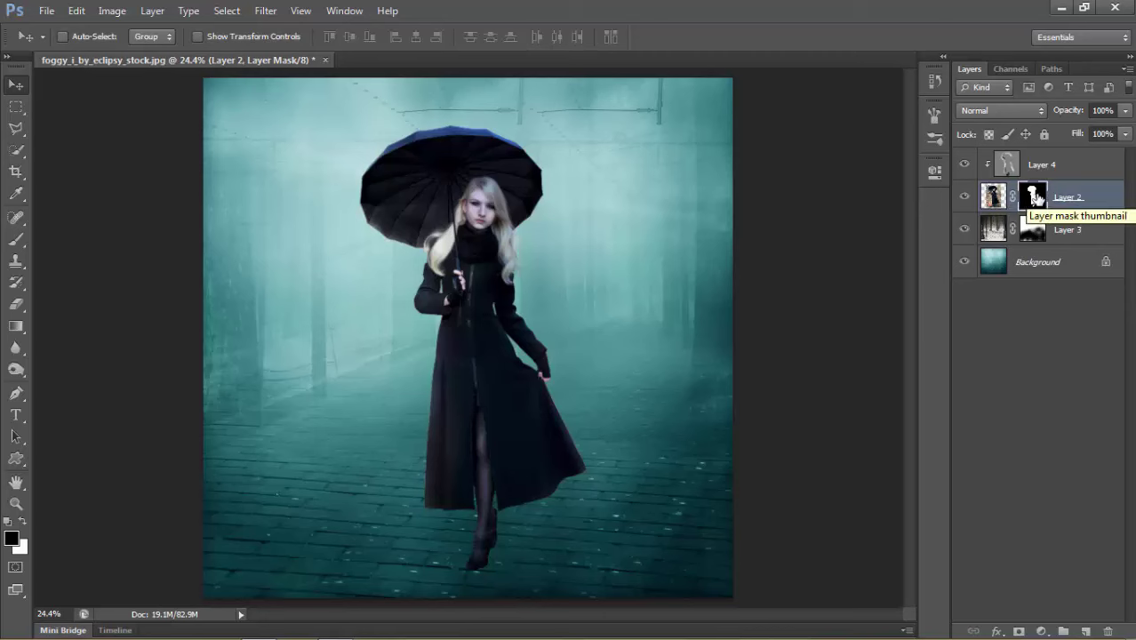
pyautogui.moveTo(1034, 197); pyautogui.dragTo(1016, 201)
pyautogui.click(993, 200)
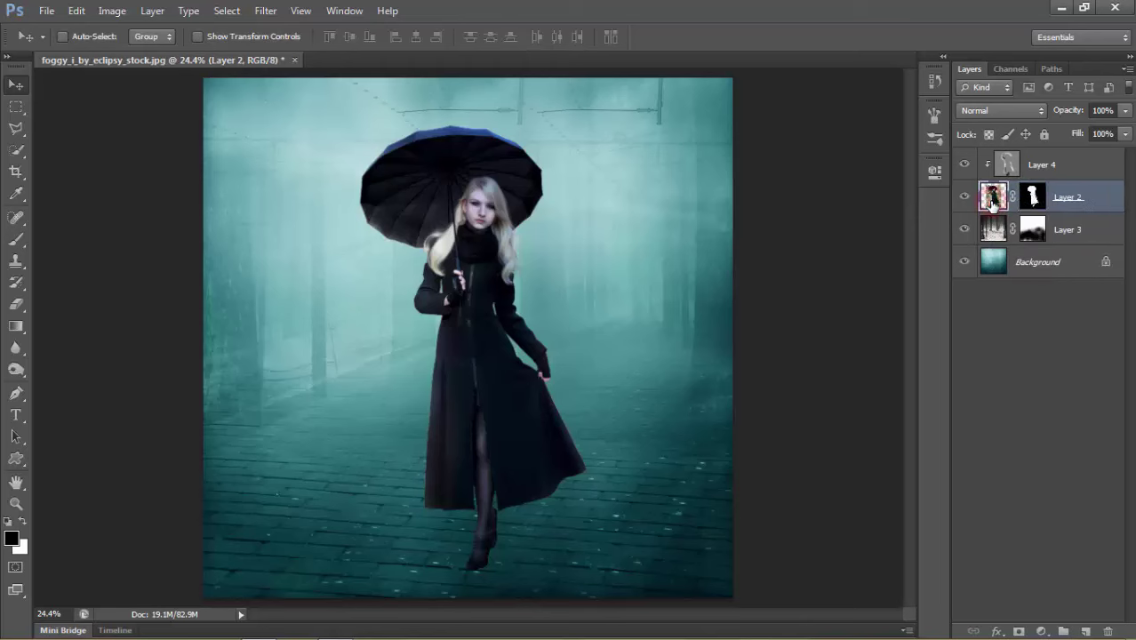
pyautogui.moveTo(993, 200)
pyautogui.mouseDown()
pyautogui.moveTo(1090, 590)
pyautogui.moveTo(1086, 630)
pyautogui.mouseUp()
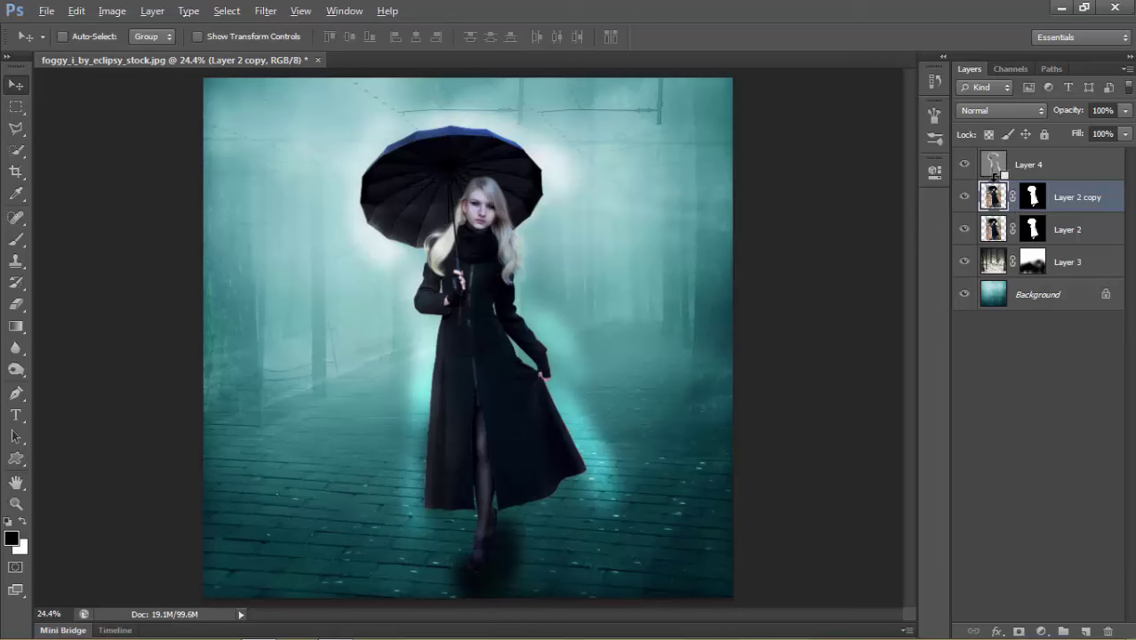
# - Clip the Overlay shading Layer 4 to Layer 2 copy and compare with Layer 2 hidden
pyautogui.keyDown('alt'); pyautogui.click(996, 178); pyautogui.keyUp('alt')
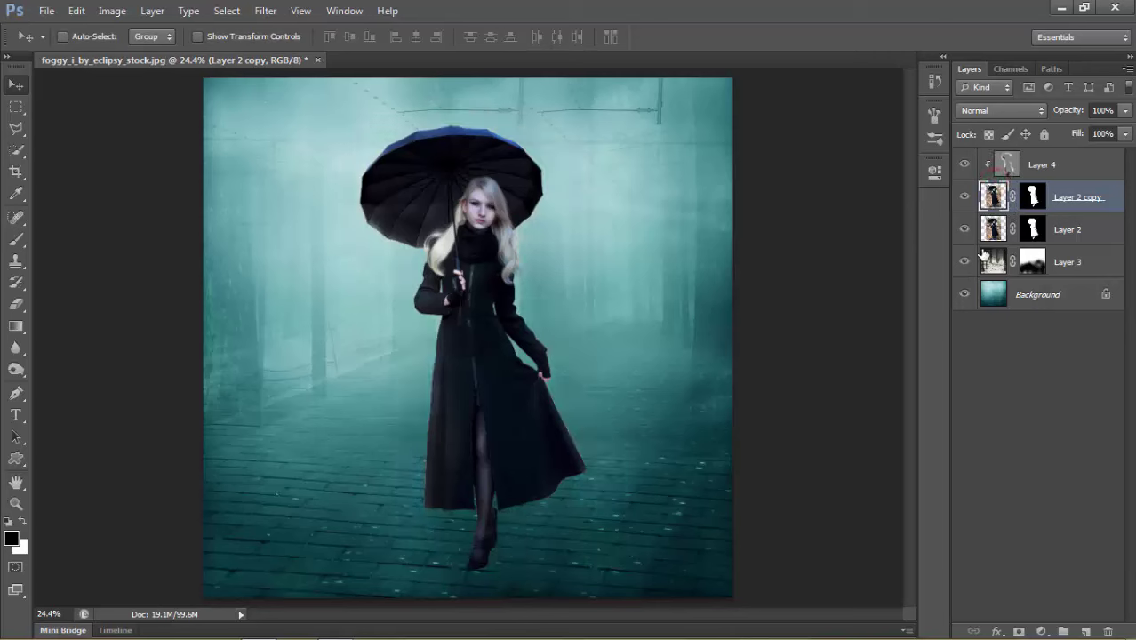
pyautogui.click(991, 219)
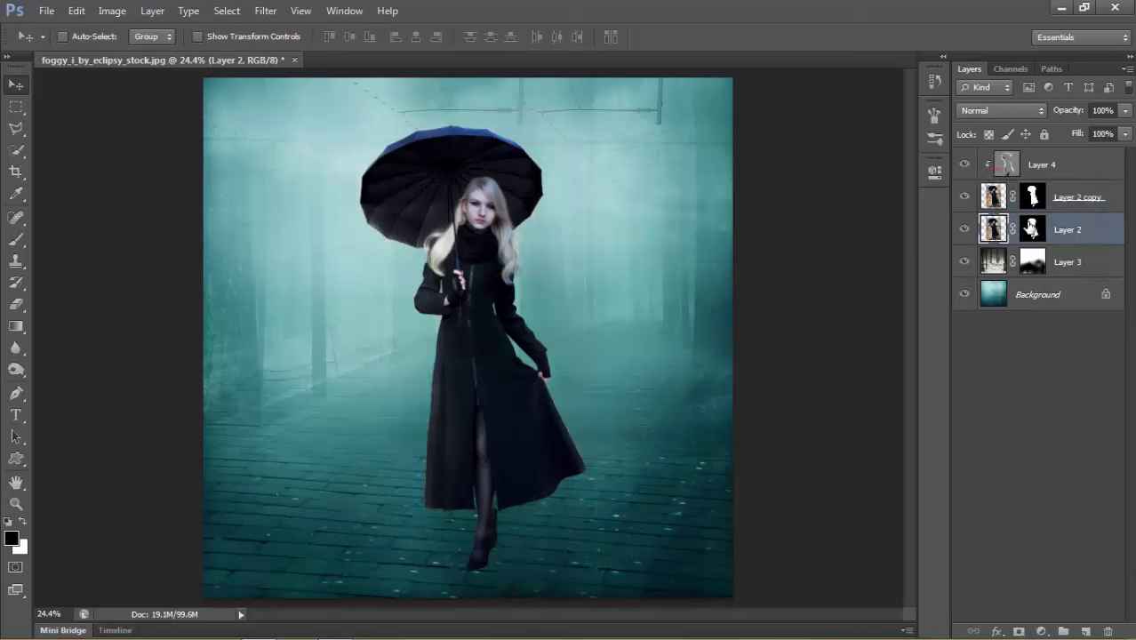
pyautogui.click(965, 229)
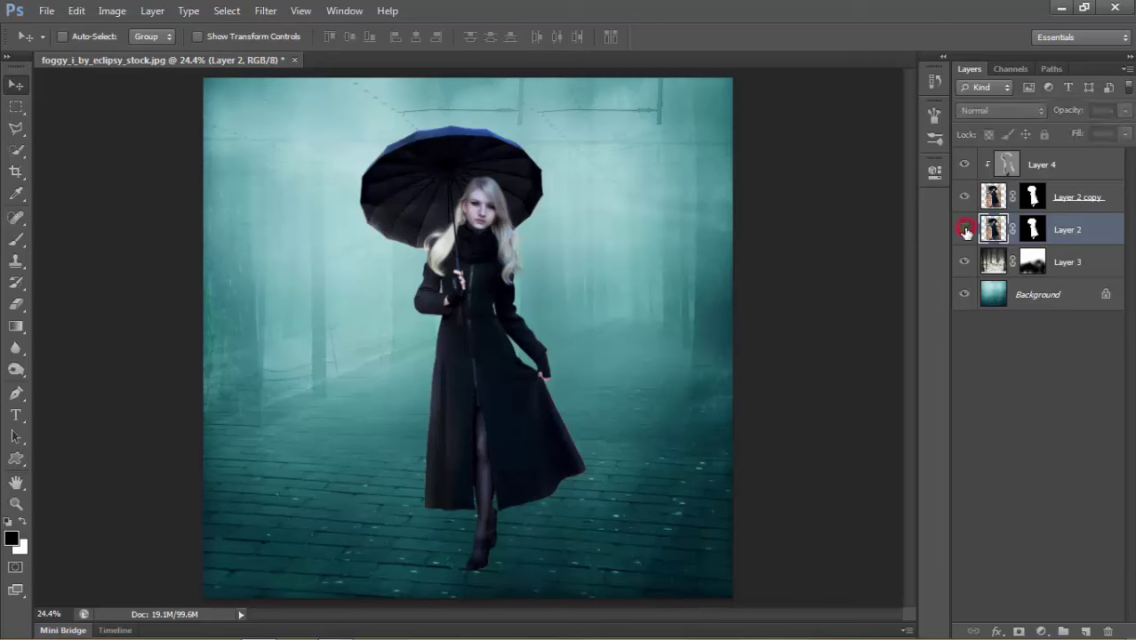
pyautogui.click(968, 164)
pyautogui.click(965, 230)
# - Apply Layer 2's mask, flip it vertically, and move it below her feet
pyautogui.click(1033, 228)
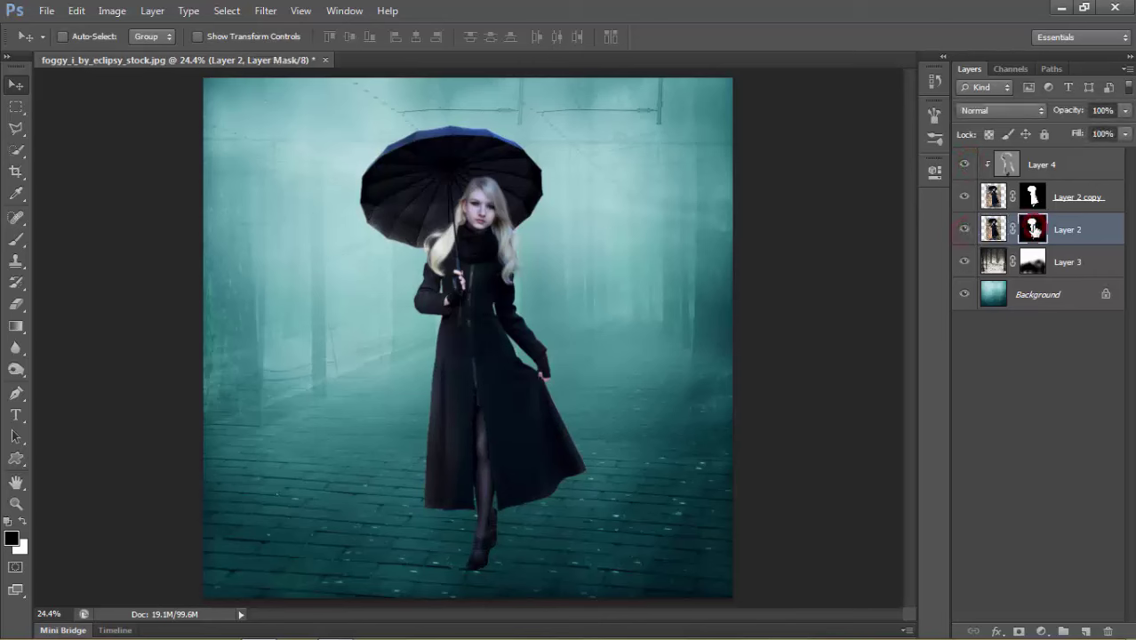
pyautogui.rightClick(1033, 228)
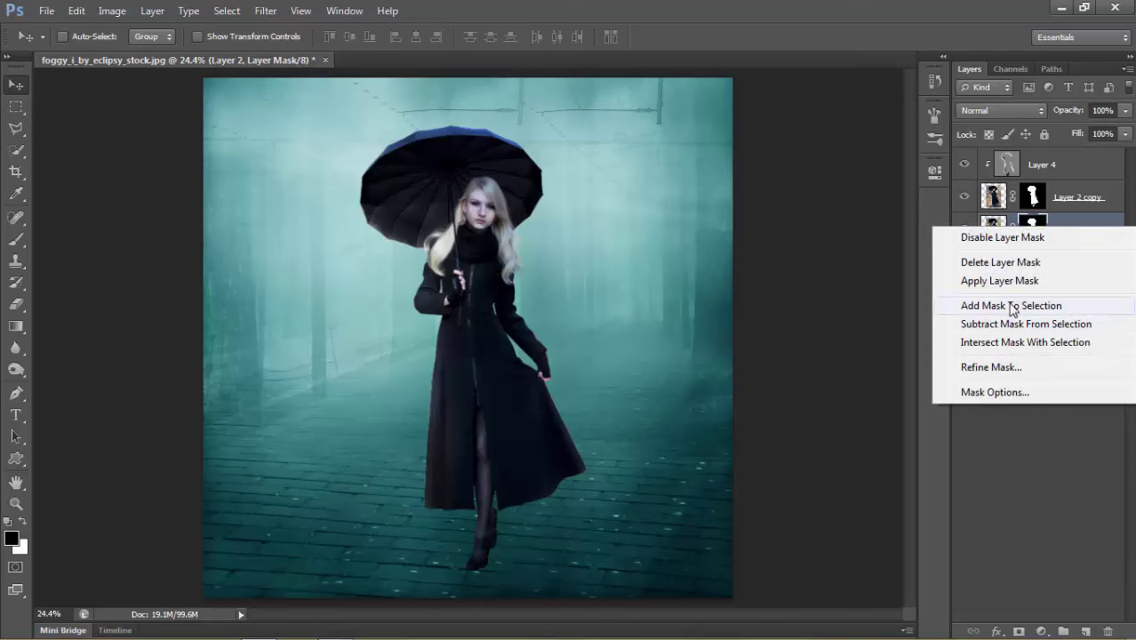
pyautogui.click(1002, 280)
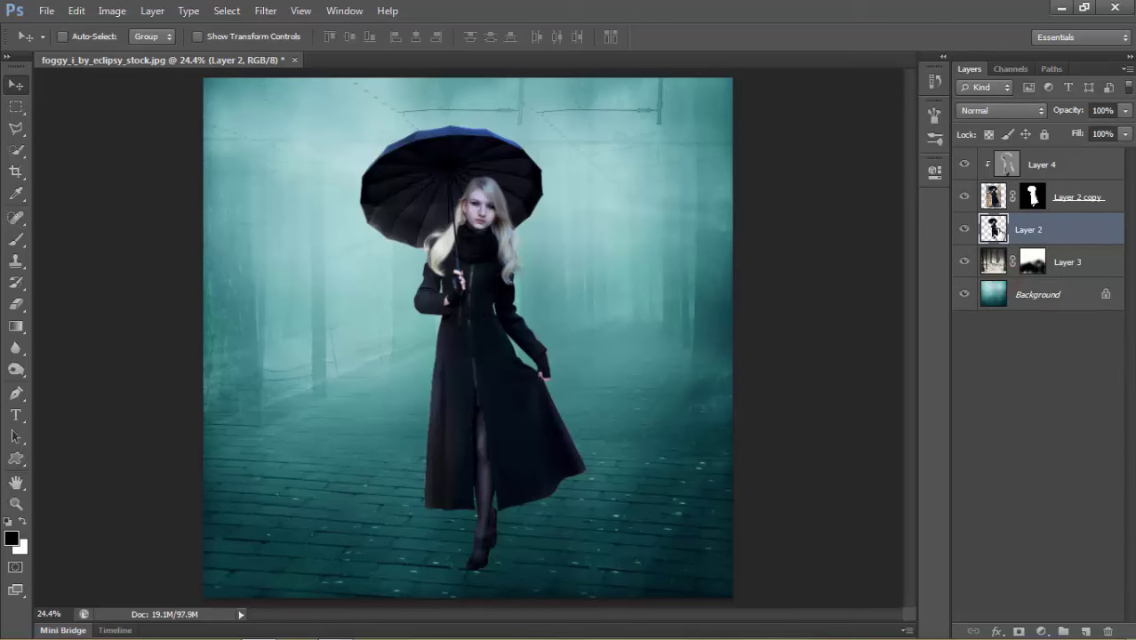
pyautogui.click(77, 11)
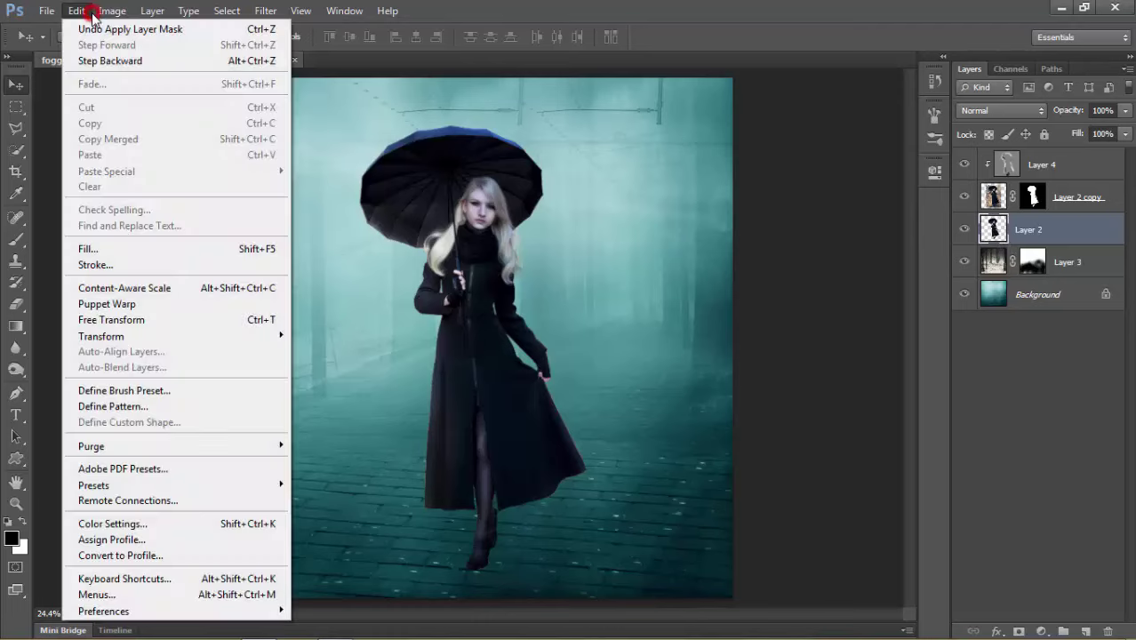
pyautogui.moveTo(101, 336)
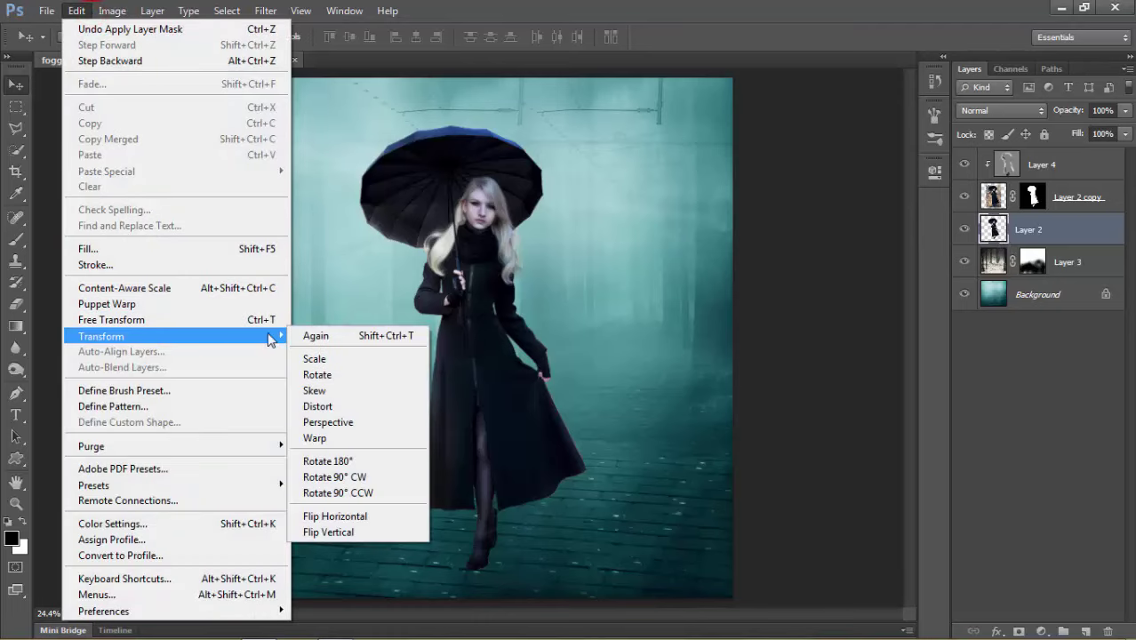
pyautogui.click(381, 532)
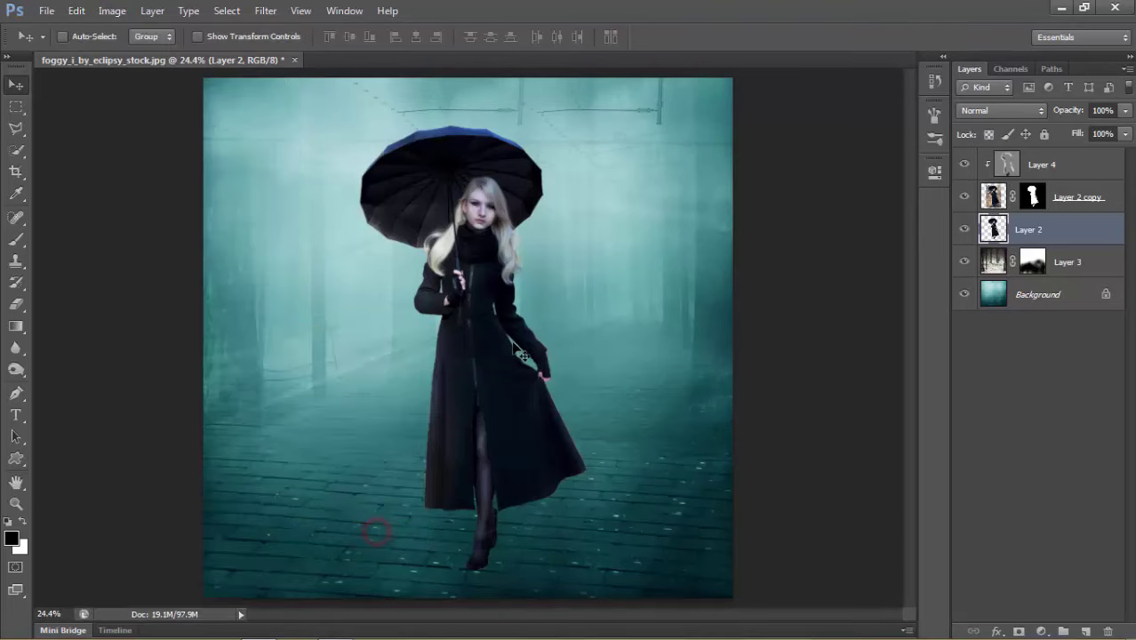
pyautogui.moveTo(488, 289)
pyautogui.mouseDown()
pyautogui.moveTo(471, 416)
pyautogui.moveTo(509, 578)
pyautogui.moveTo(487, 614)
pyautogui.mouseUp()
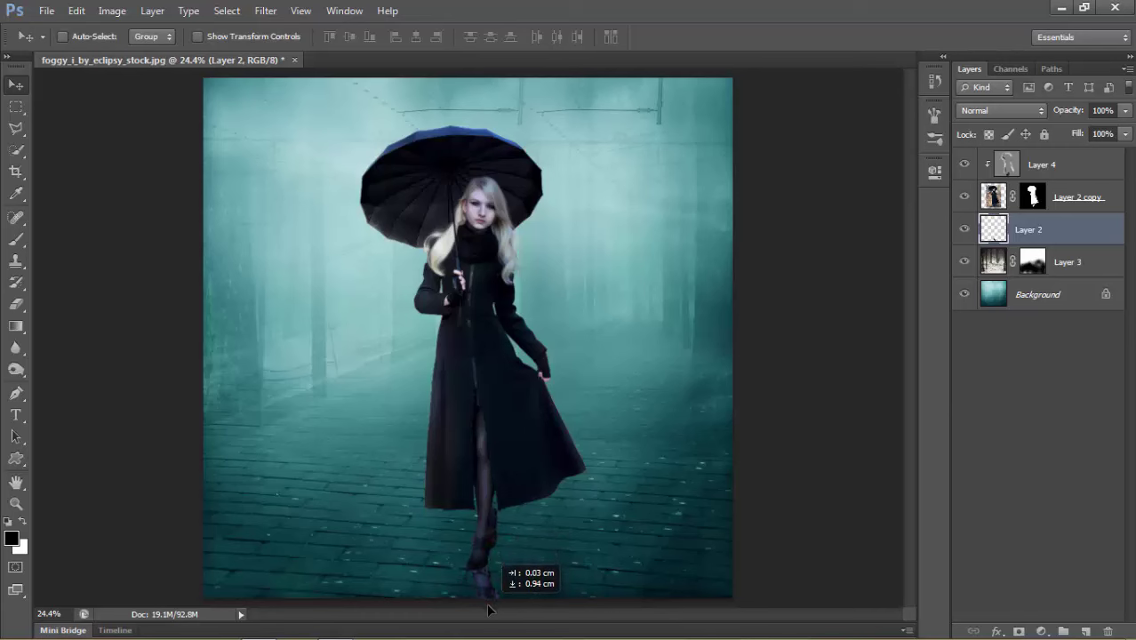
# - Flip the reflection horizontally and nudge it into place under her shoe
pyautogui.click(77, 11)
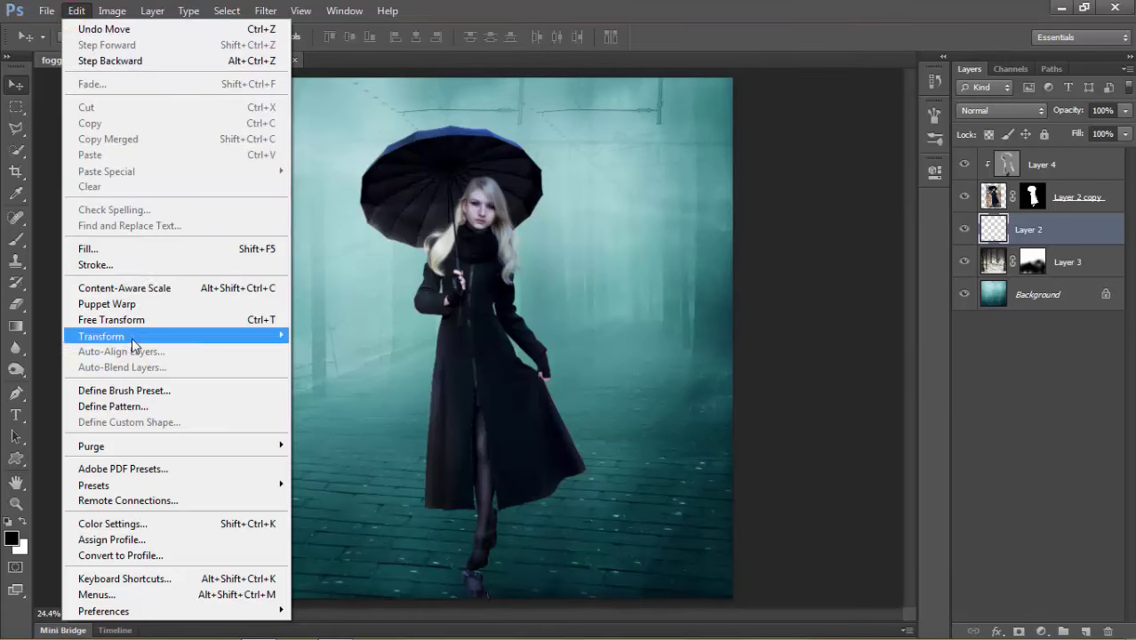
pyautogui.moveTo(101, 336)
pyautogui.click(354, 516)
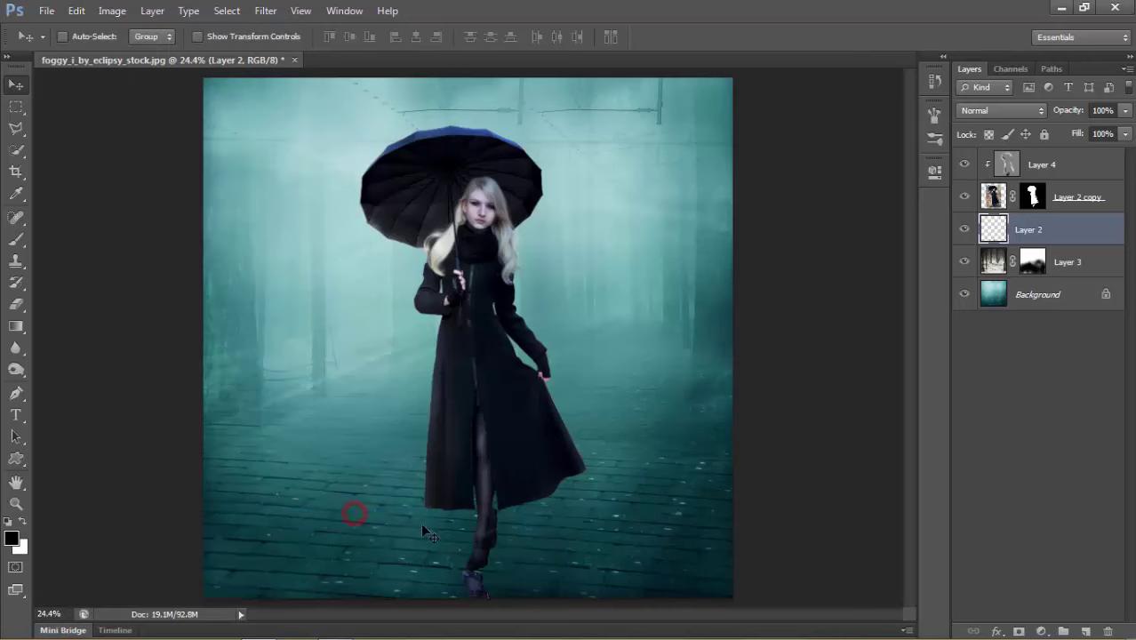
pyautogui.moveTo(464, 574); pyautogui.dragTo(493, 553)
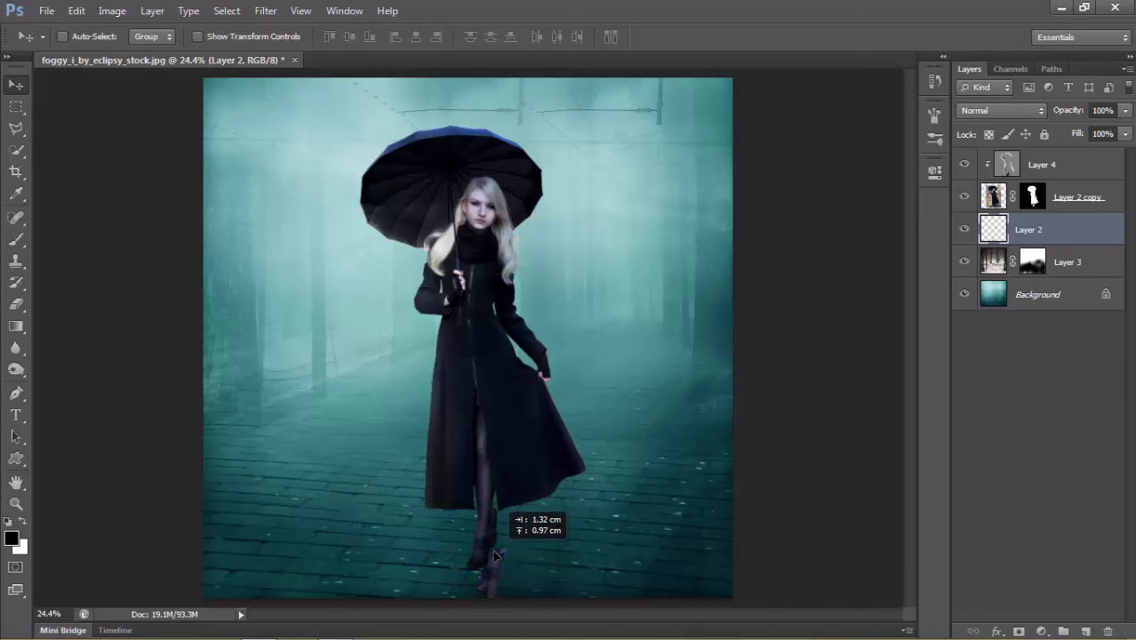
pyautogui.moveTo(495, 555); pyautogui.dragTo(487, 558)
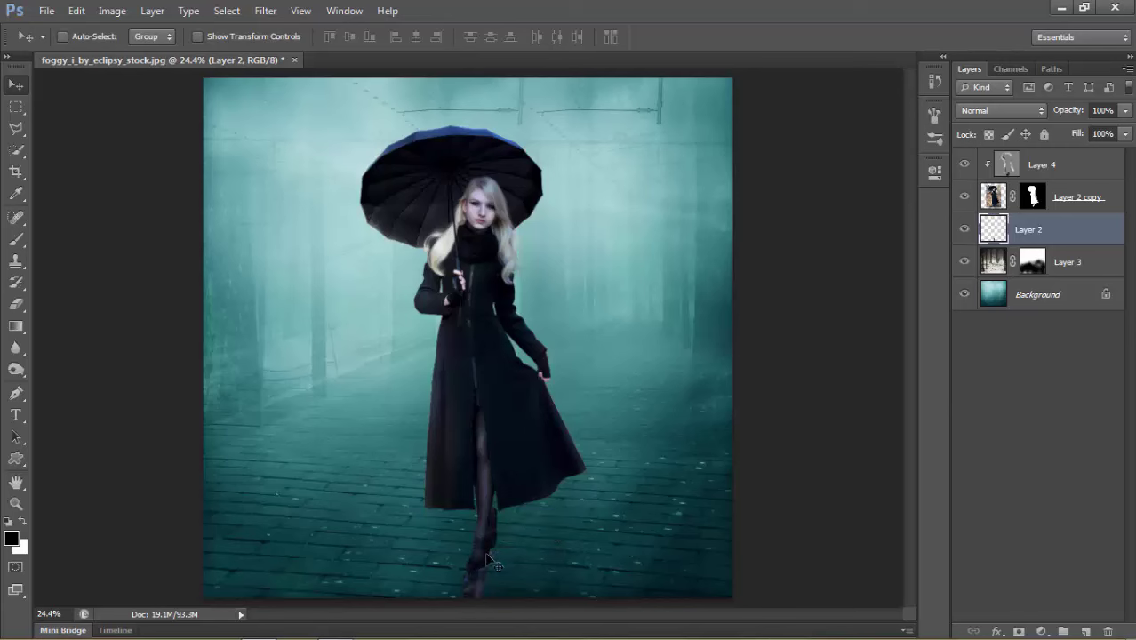
pyautogui.hotkey('ctrl', 't')
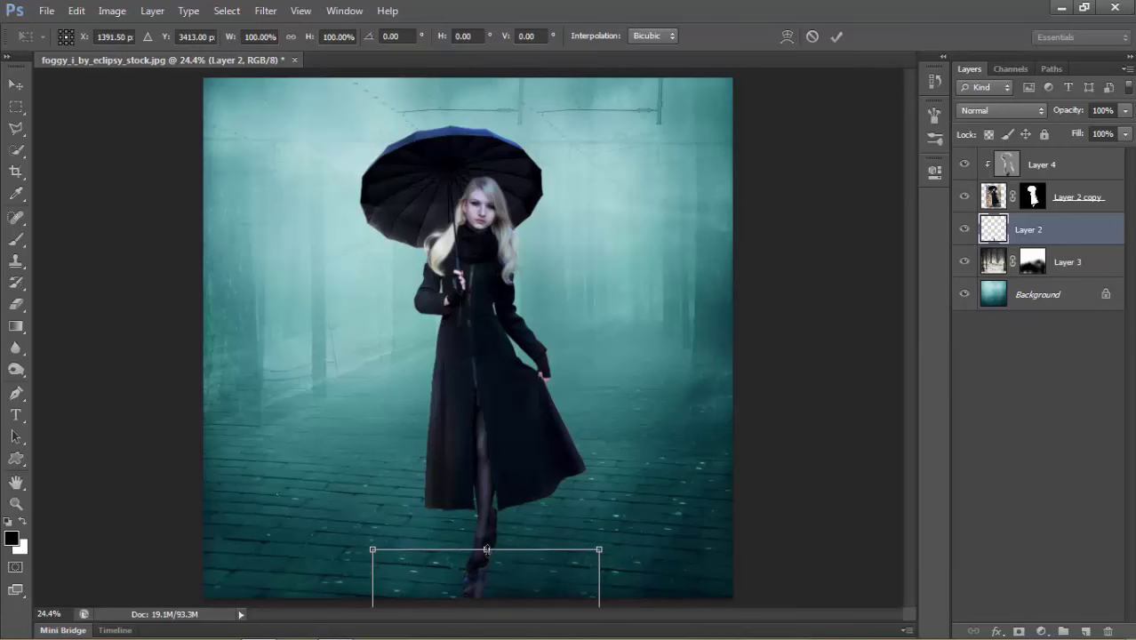
# - Raise and commit the transformed reflection, then set it directly beneath her shoes
pyautogui.moveTo(487, 566)
pyautogui.mouseDown()
pyautogui.moveTo(487, 280)
pyautogui.moveTo(486, 337)
pyautogui.mouseUp()
pyautogui.moveTo(511, 391); pyautogui.dragTo(511, 252)
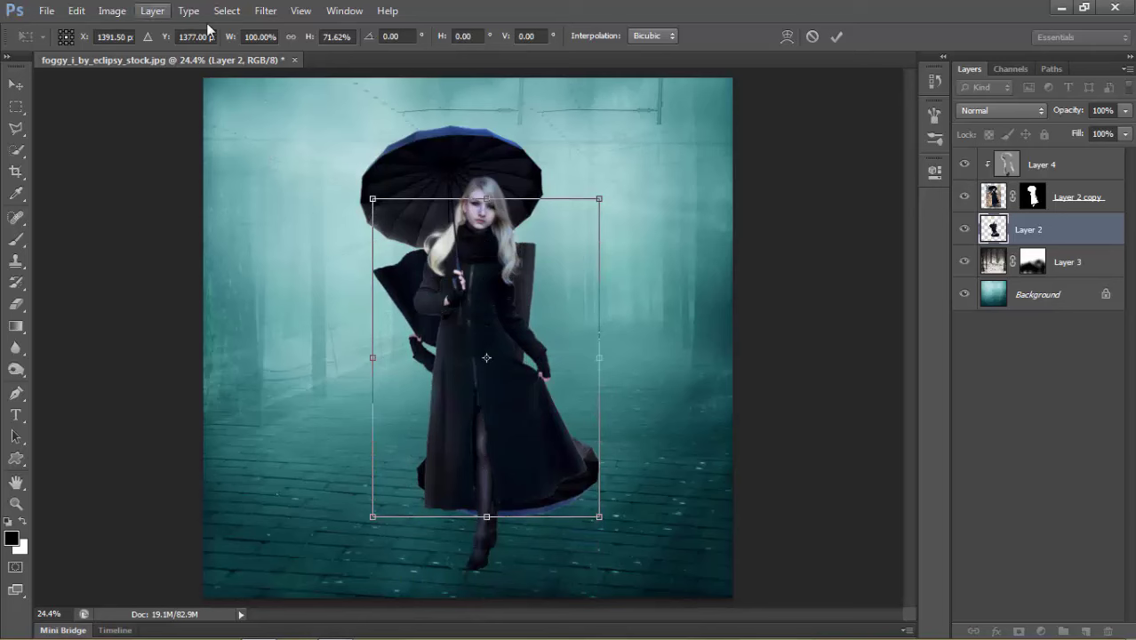
pyautogui.press('Return')
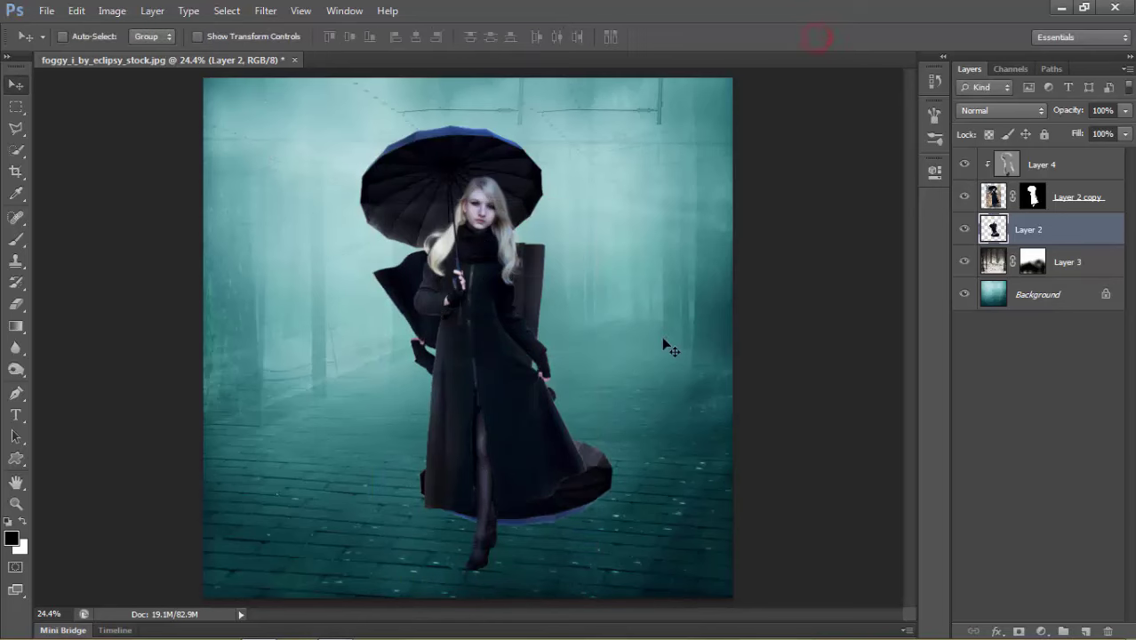
pyautogui.moveTo(519, 417); pyautogui.dragTo(549, 558)
pyautogui.moveTo(537, 460); pyautogui.dragTo(489, 586)
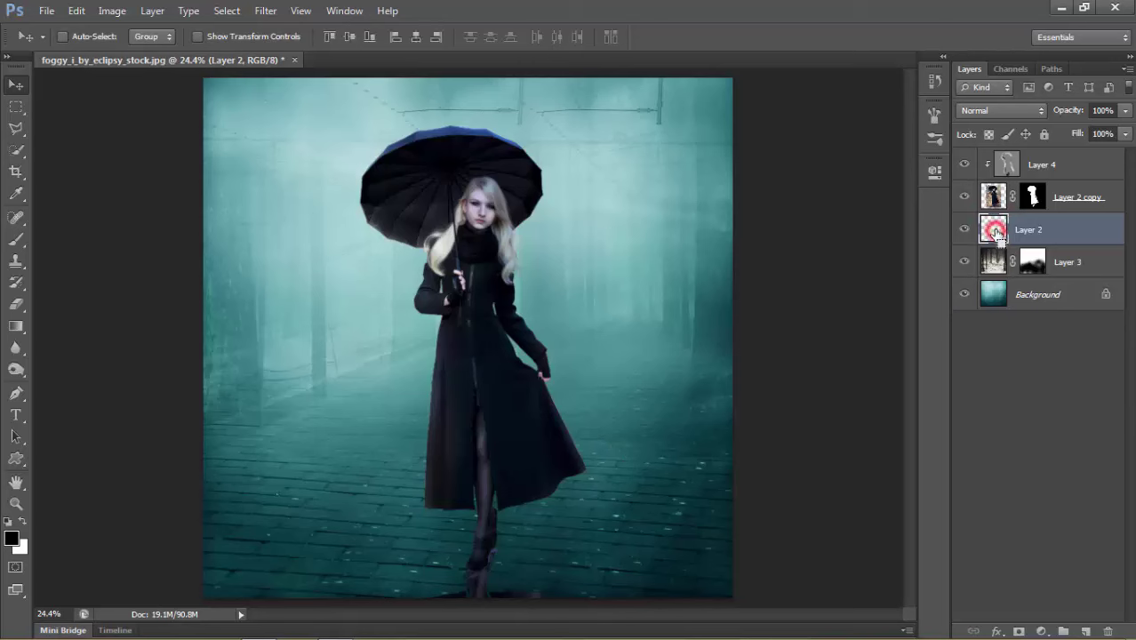
# - Load Layer 2's pixels as a selection, fill it black, and deselect
pyautogui.keyDown('ctrl'); pyautogui.click(997, 233); pyautogui.keyUp('ctrl')
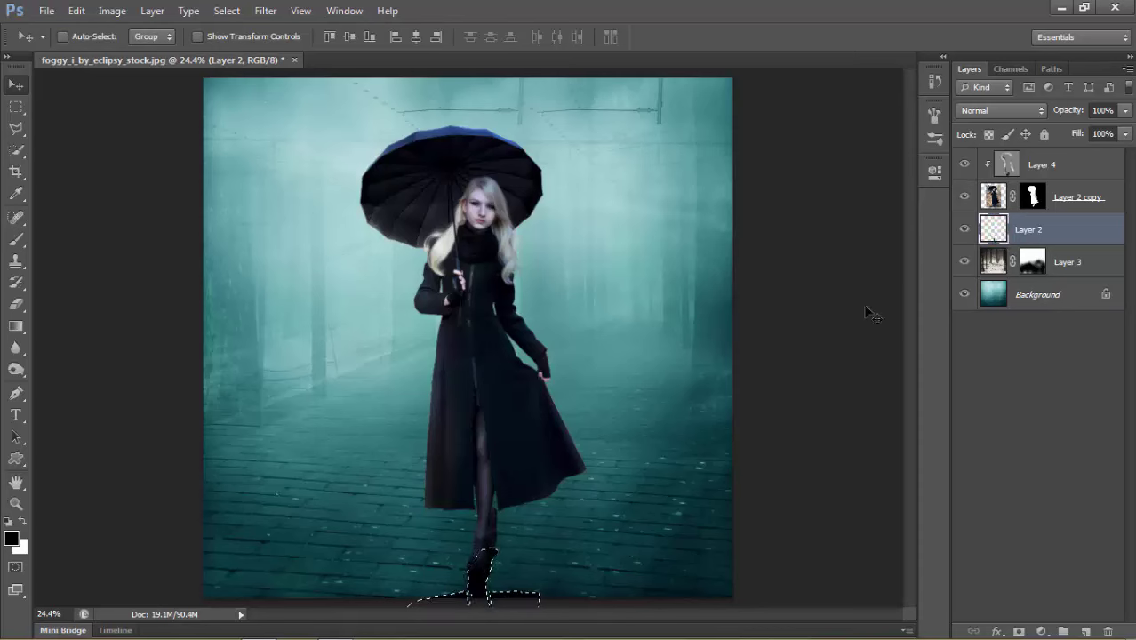
pyautogui.hotkey('ctrl', 'd')
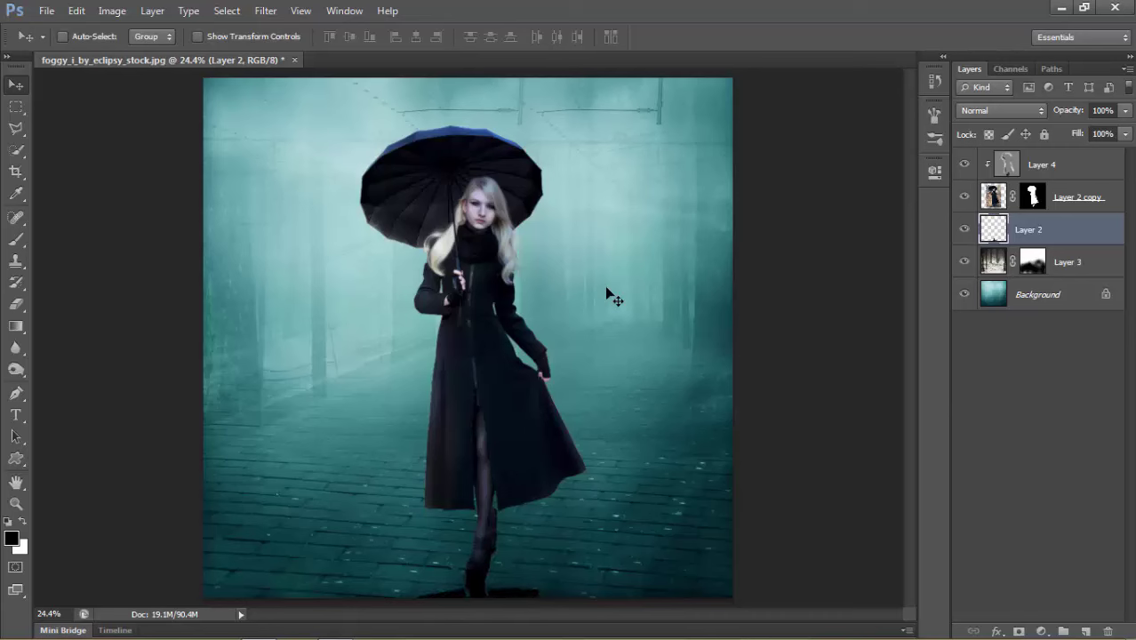
# - Apply a 6.4 px Gaussian Blur to the shadow layer
pyautogui.click(229, 10)
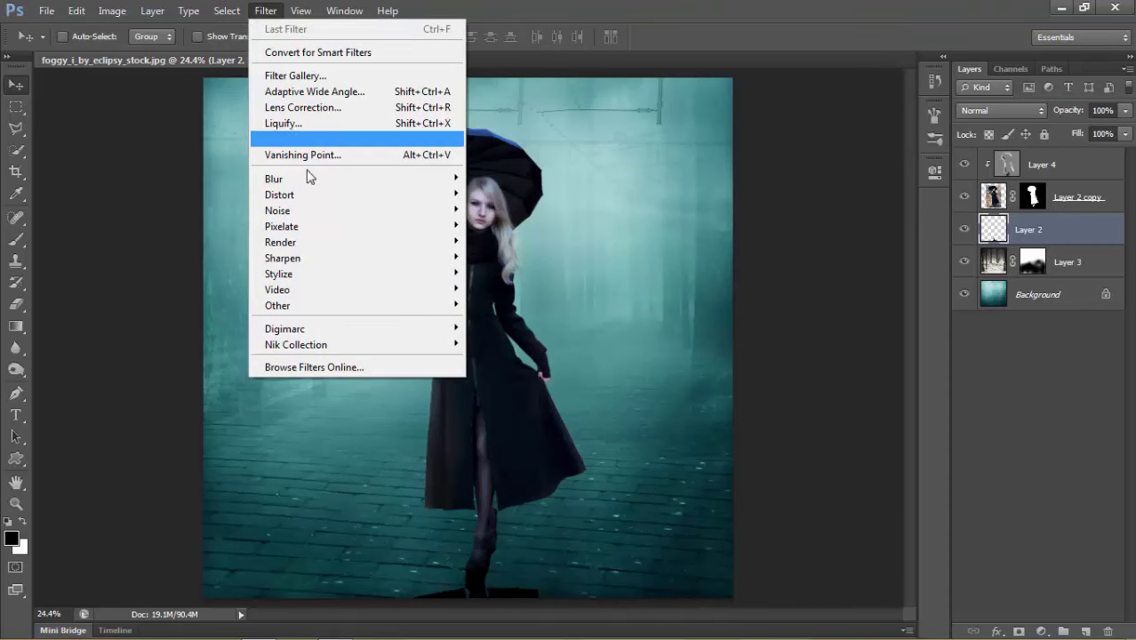
pyautogui.moveTo(273, 179)
pyautogui.click(502, 297)
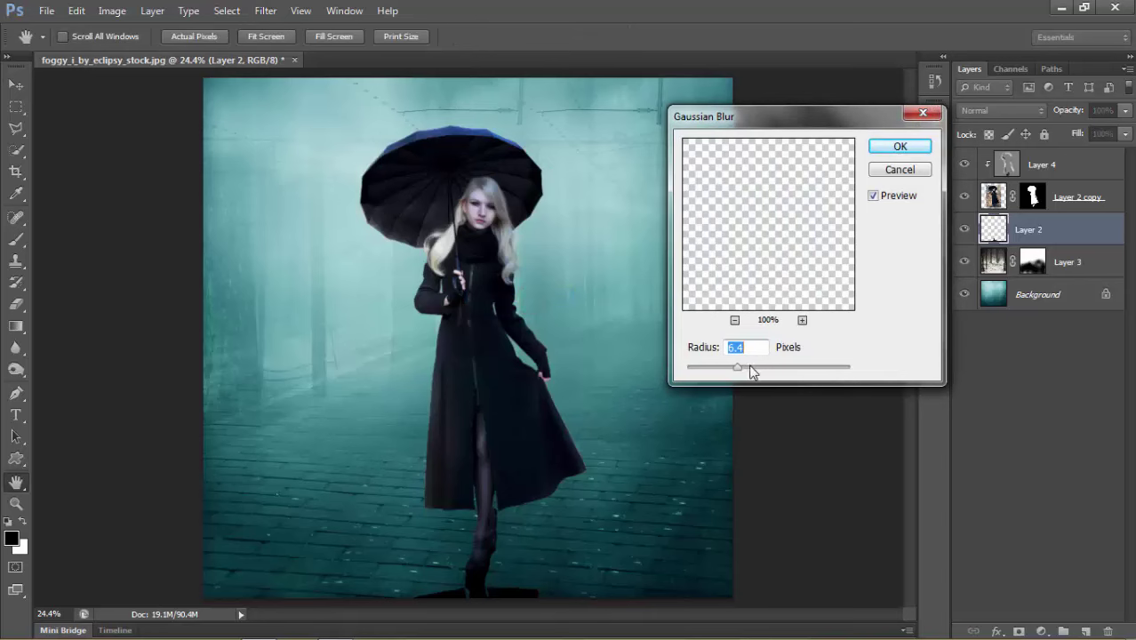
pyautogui.click(887, 150)
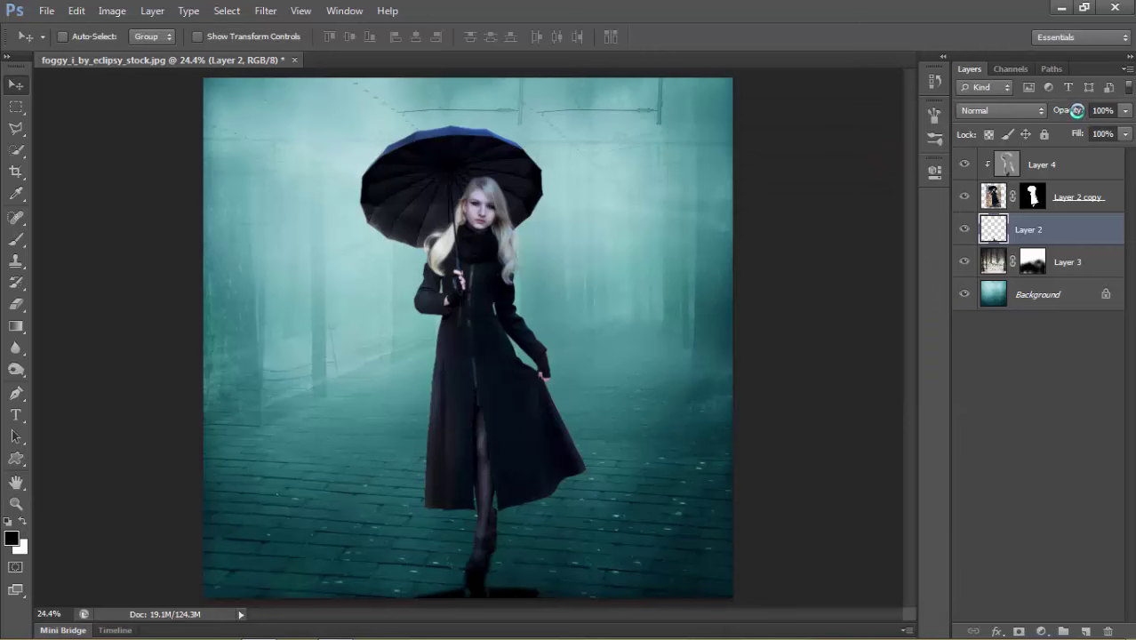
# - Lower Layer 2's shadow opacity to about 51%
pyautogui.moveTo(1076, 110); pyautogui.dragTo(1053, 110)
pyautogui.click(1061, 110)
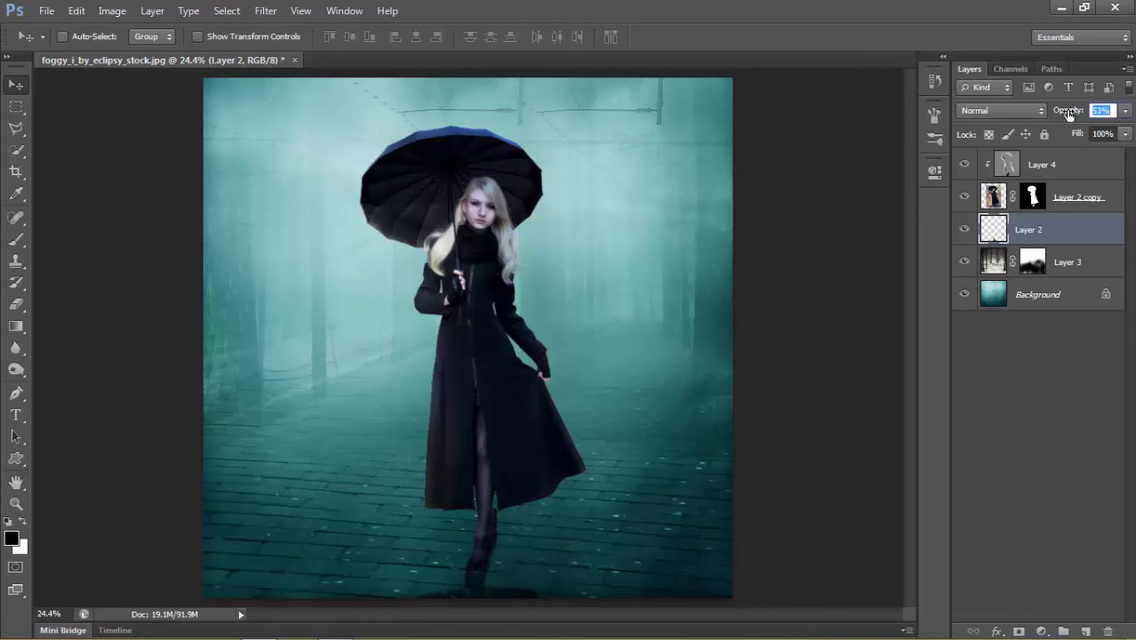
pyautogui.moveTo(1066, 113); pyautogui.dragTo(1063, 114)
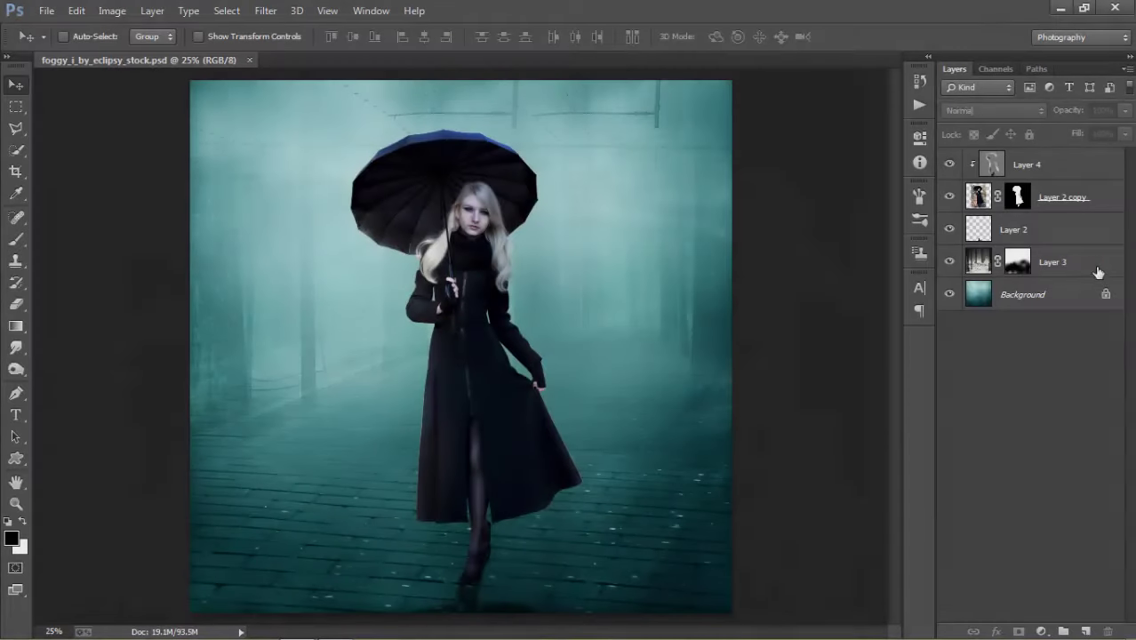
# - Merge Layer 3 down into the Background
pyautogui.click(1095, 262)
pyautogui.rightClick(1082, 268)
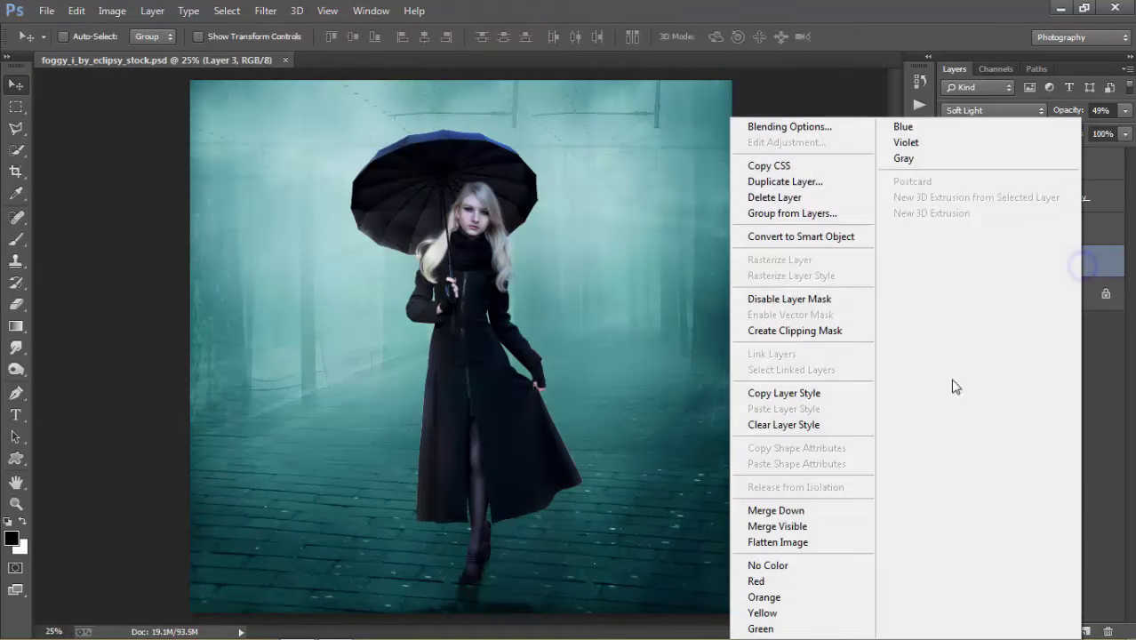
pyautogui.click(796, 508)
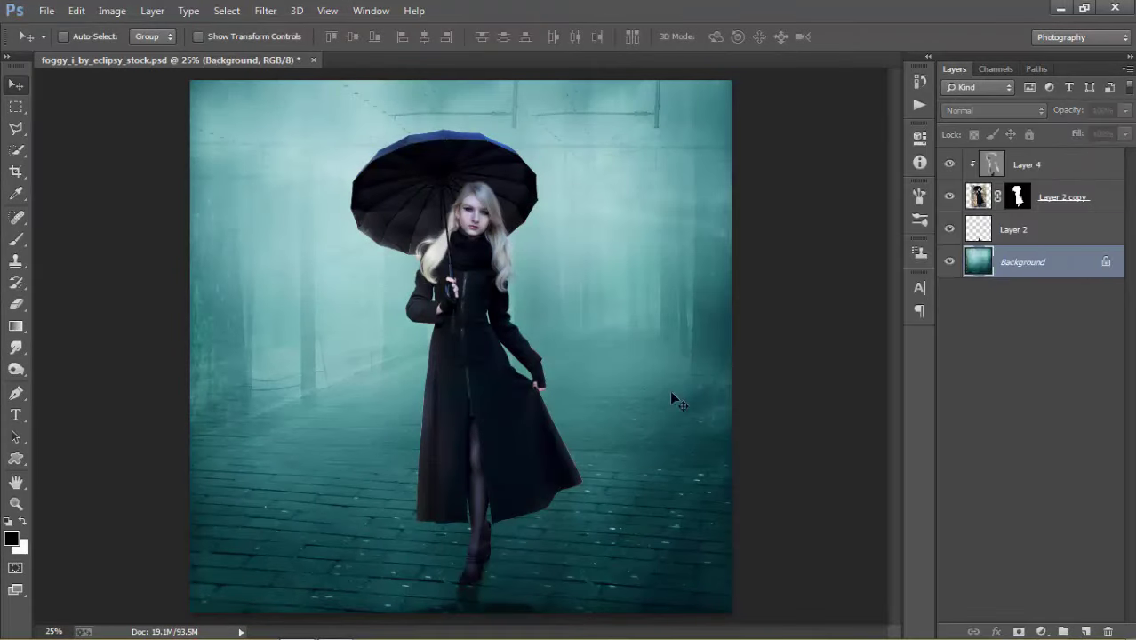
# - Camera Raw grade the Background: Exposure -0.90, Contrast +12, Highlights +63, Shadows -11, Whites +29
pyautogui.click(266, 11)
pyautogui.click(298, 96)
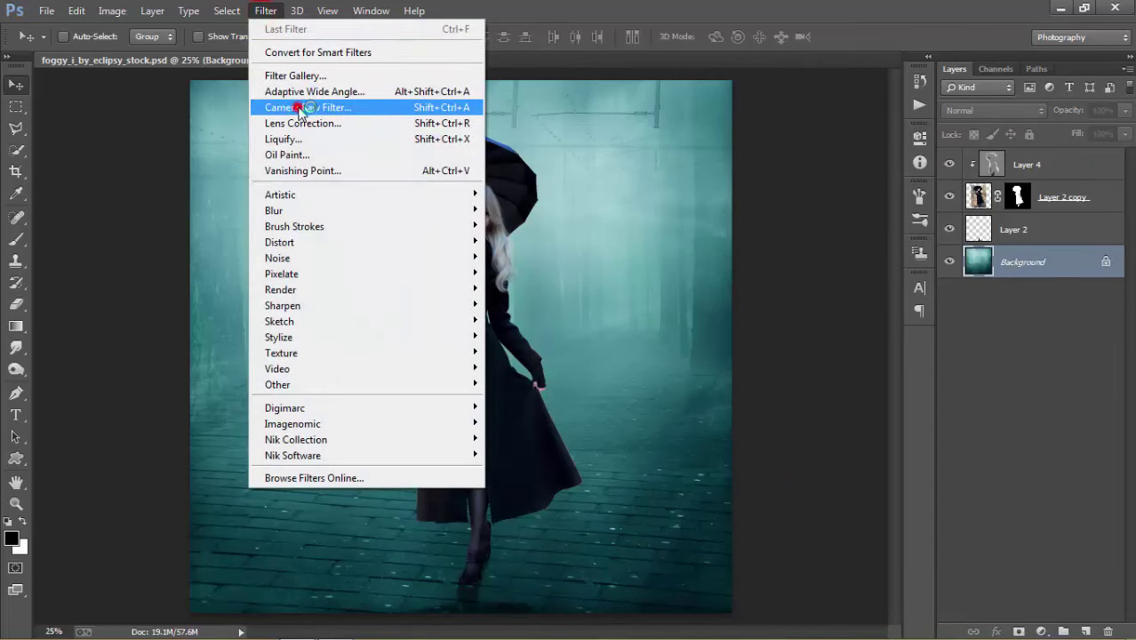
pyautogui.click(299, 107)
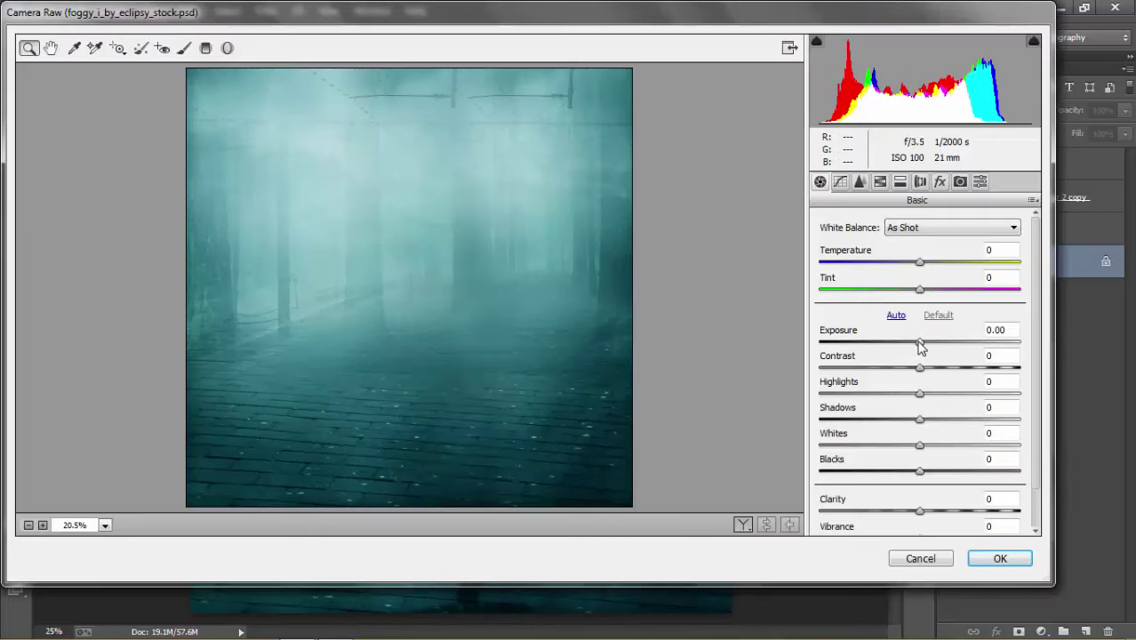
pyautogui.click(919, 343)
pyautogui.moveTo(918, 344); pyautogui.dragTo(901, 353)
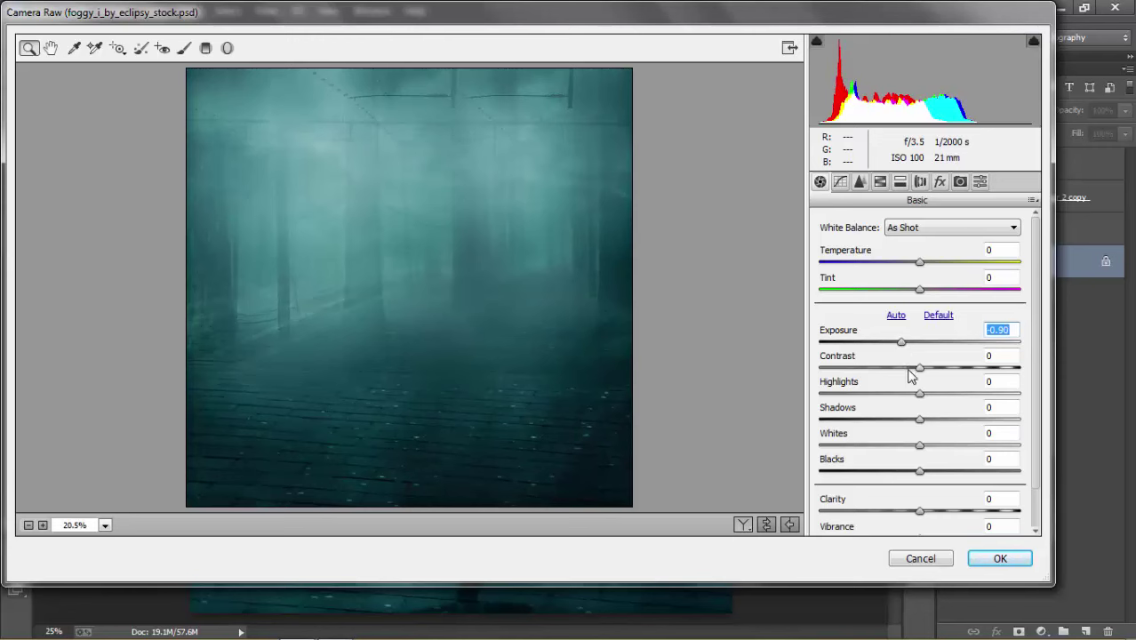
pyautogui.moveTo(920, 367)
pyautogui.mouseDown()
pyautogui.moveTo(932, 376)
pyautogui.moveTo(917, 394)
pyautogui.moveTo(985, 396)
pyautogui.mouseUp()
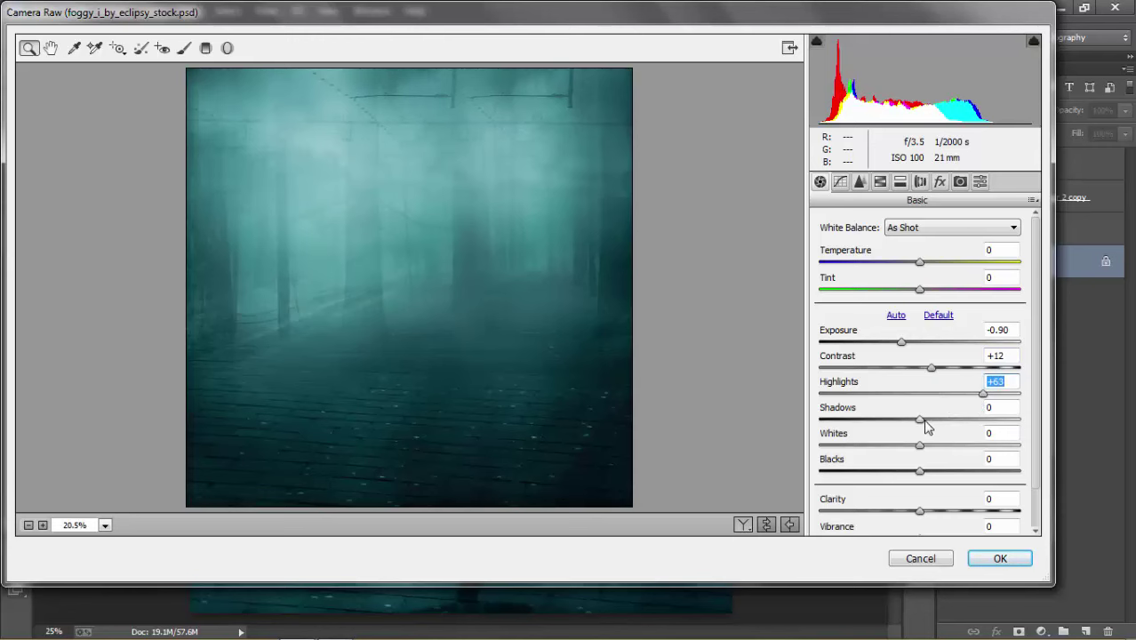
pyautogui.moveTo(921, 421)
pyautogui.mouseDown()
pyautogui.moveTo(912, 424)
pyautogui.moveTo(951, 447)
pyautogui.mouseUp()
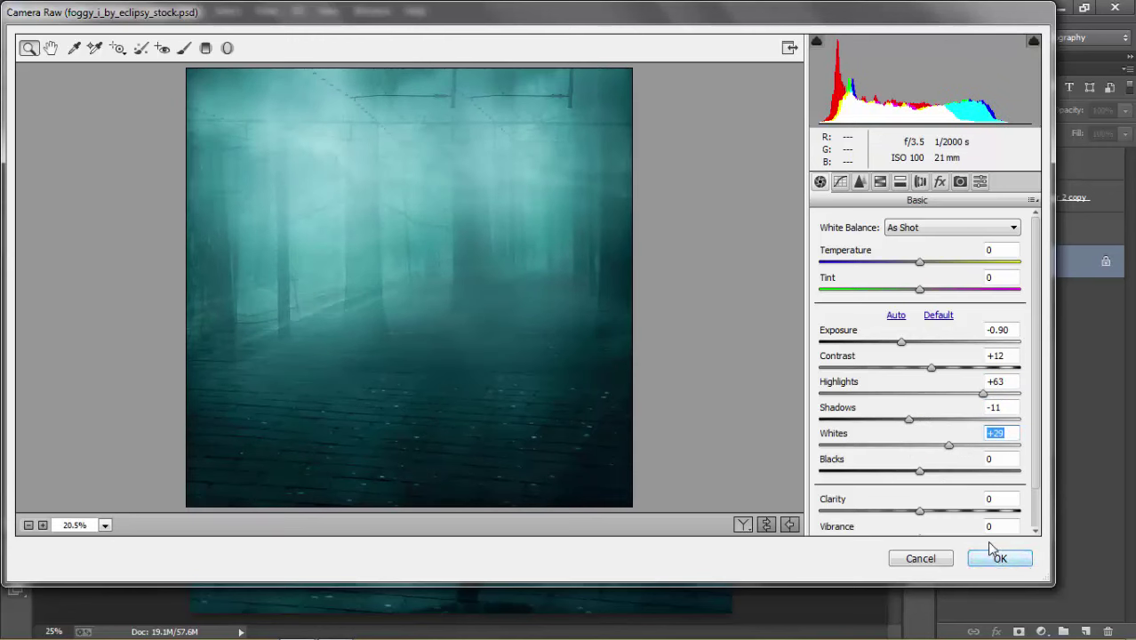
pyautogui.moveTo(920, 263); pyautogui.dragTo(927, 271)
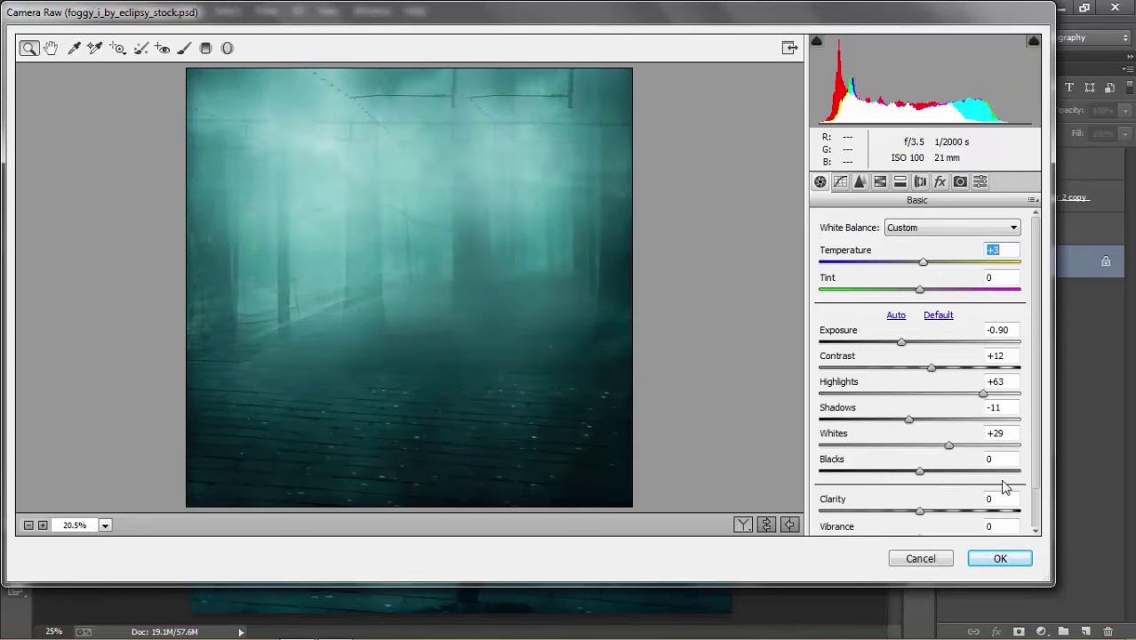
pyautogui.click(1000, 559)
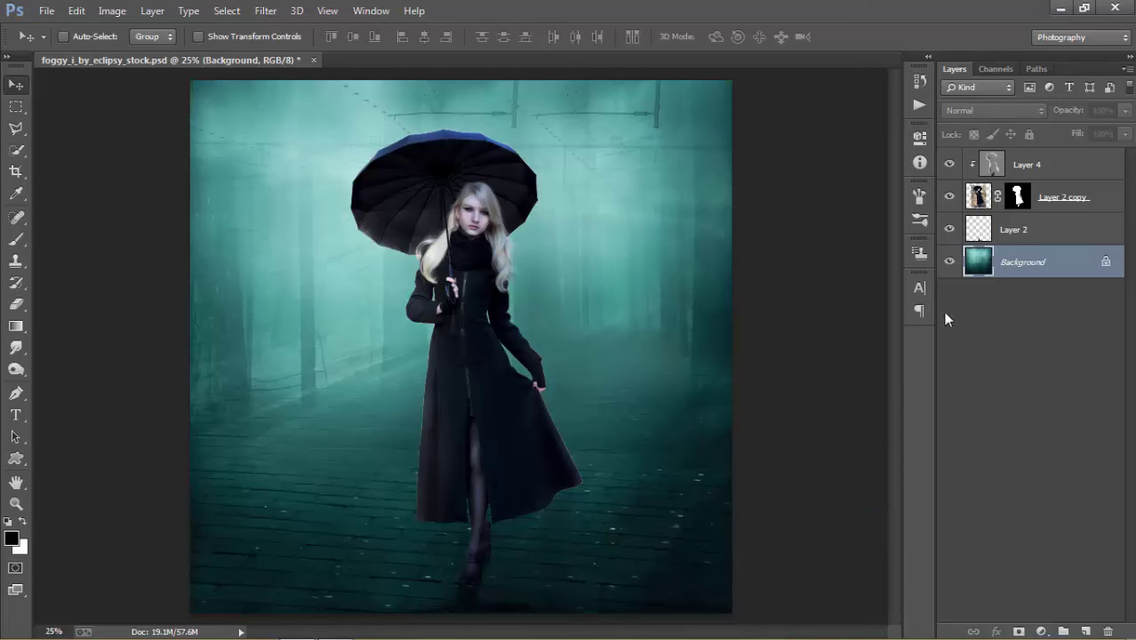
# - Burn the coat and the umbrella's left edge darker on Layer 4, then select the Background layer
pyautogui.click(980, 165)
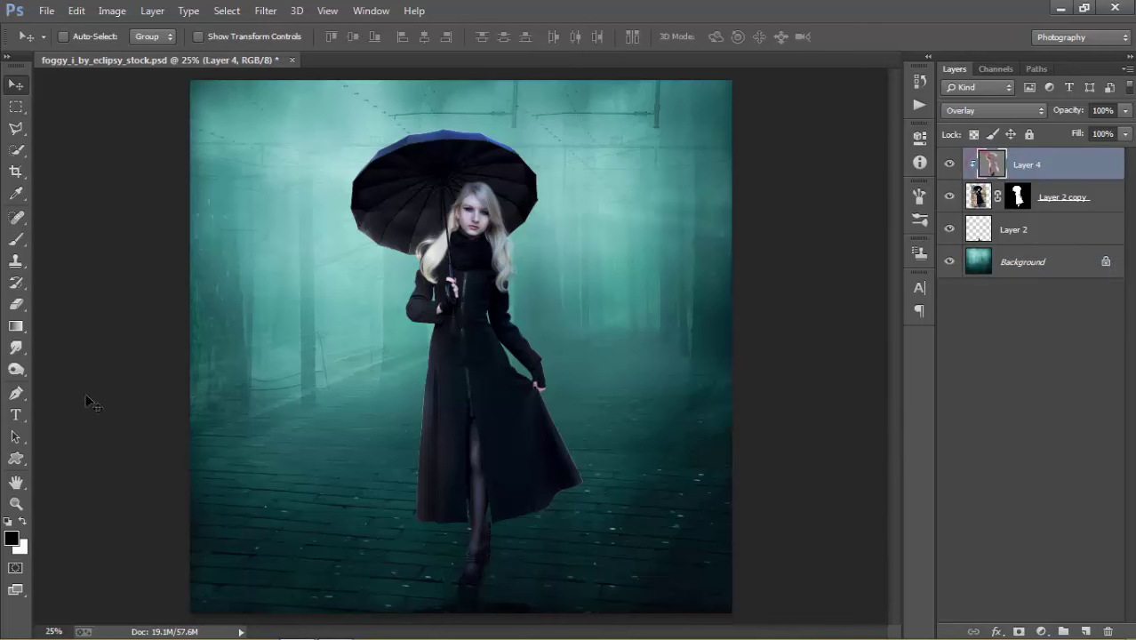
pyautogui.click(17, 369)
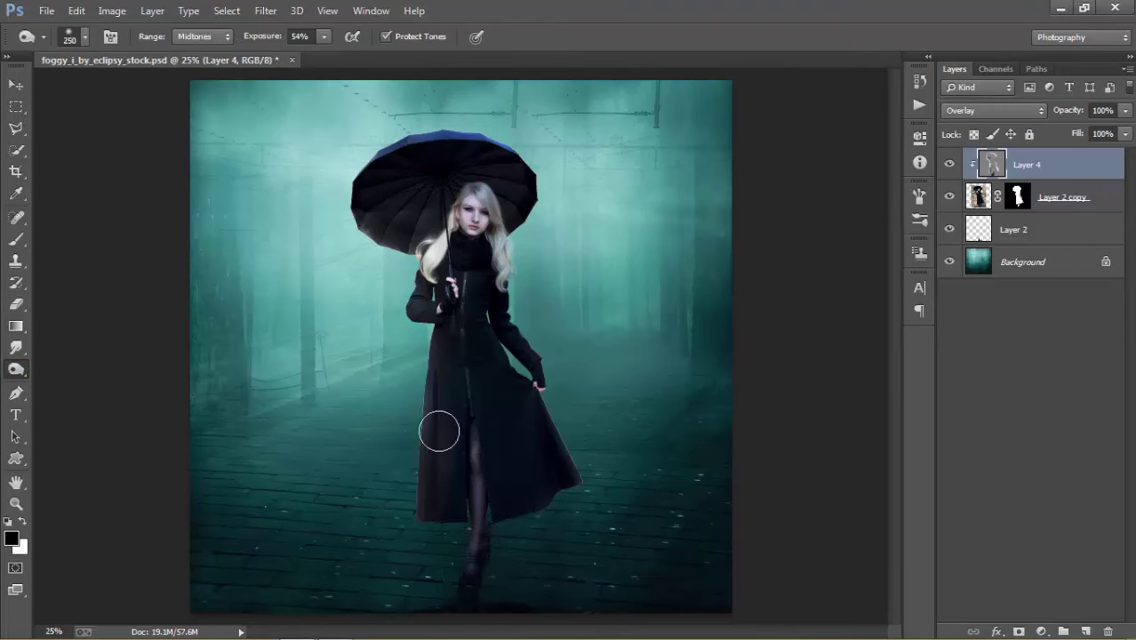
pyautogui.moveTo(436, 402)
pyautogui.mouseDown()
pyautogui.moveTo(447, 477)
pyautogui.moveTo(420, 538)
pyautogui.mouseUp()
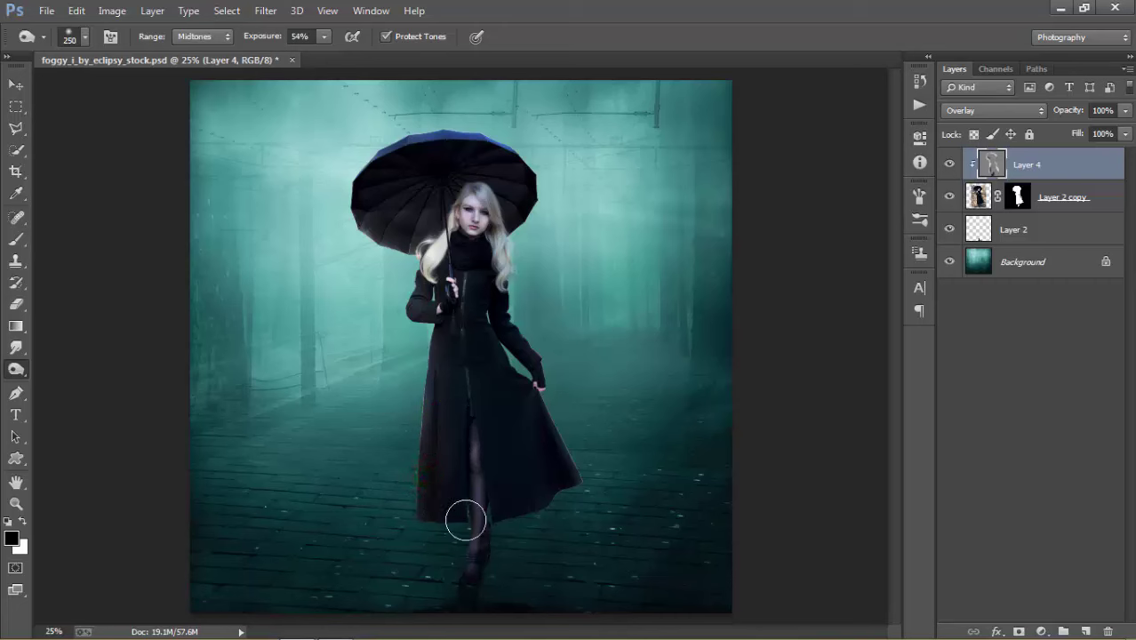
pyautogui.moveTo(437, 461); pyautogui.dragTo(424, 380)
pyautogui.click(424, 380)
pyautogui.click(368, 226)
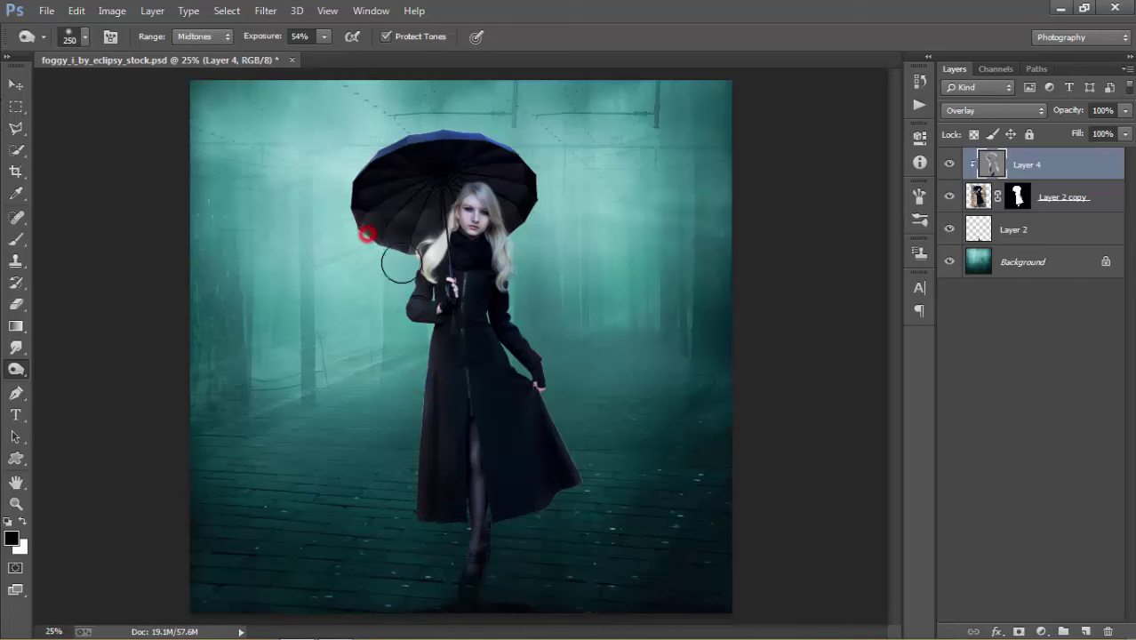
pyautogui.click(16, 85)
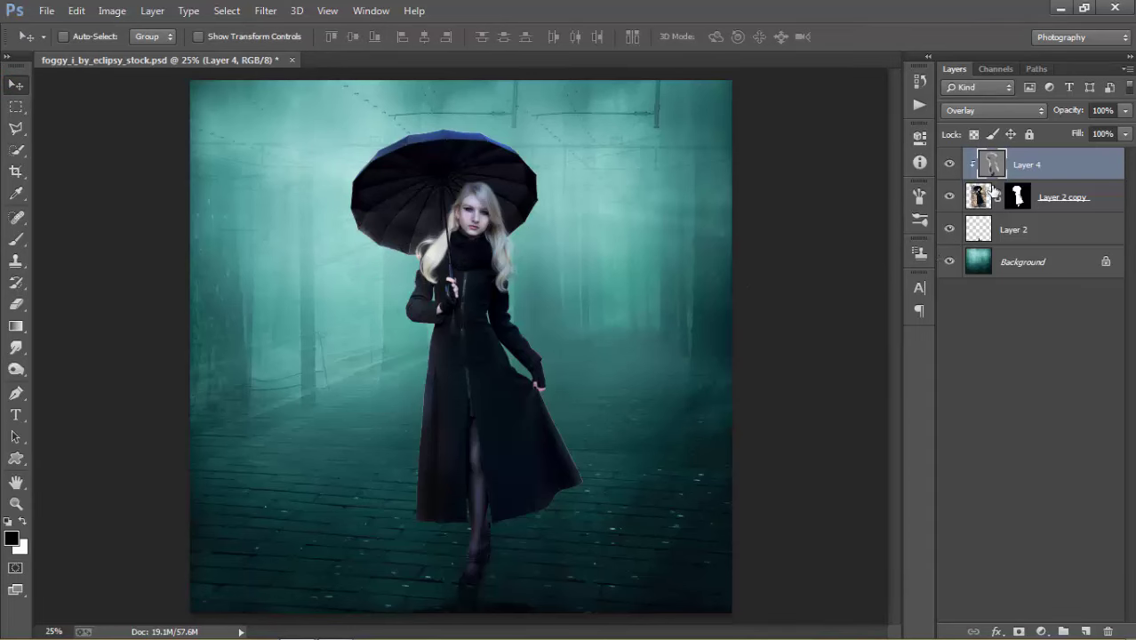
pyautogui.click(995, 257)
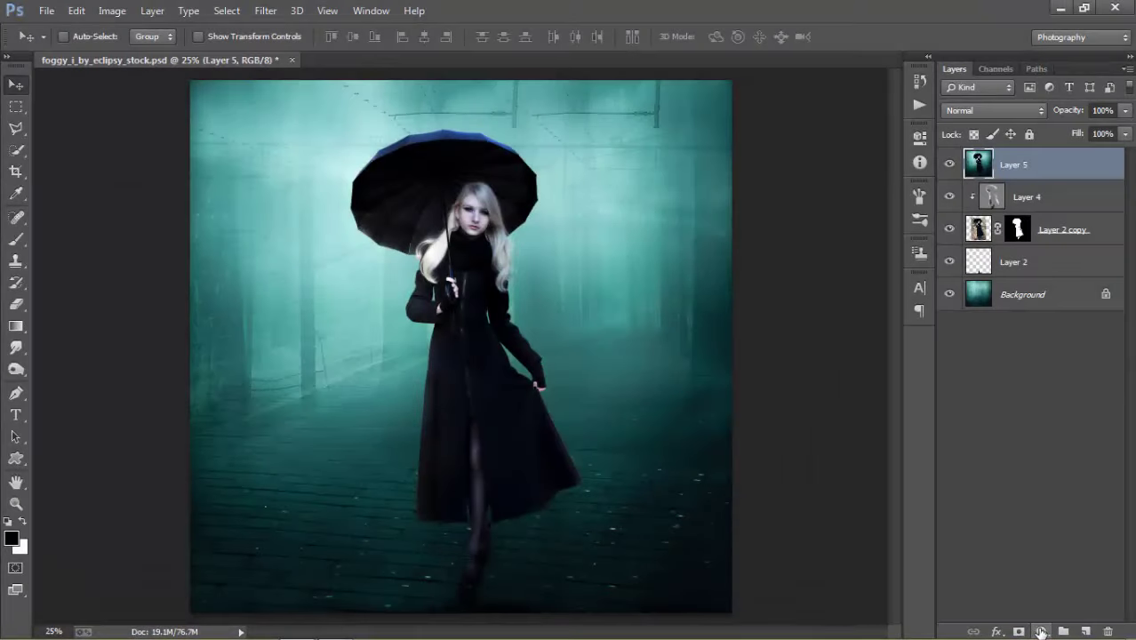
# - Add a new Layer 6 and set up the 500 soft cloud brush, enlarged toward 1200 px
pyautogui.click(1086, 632)
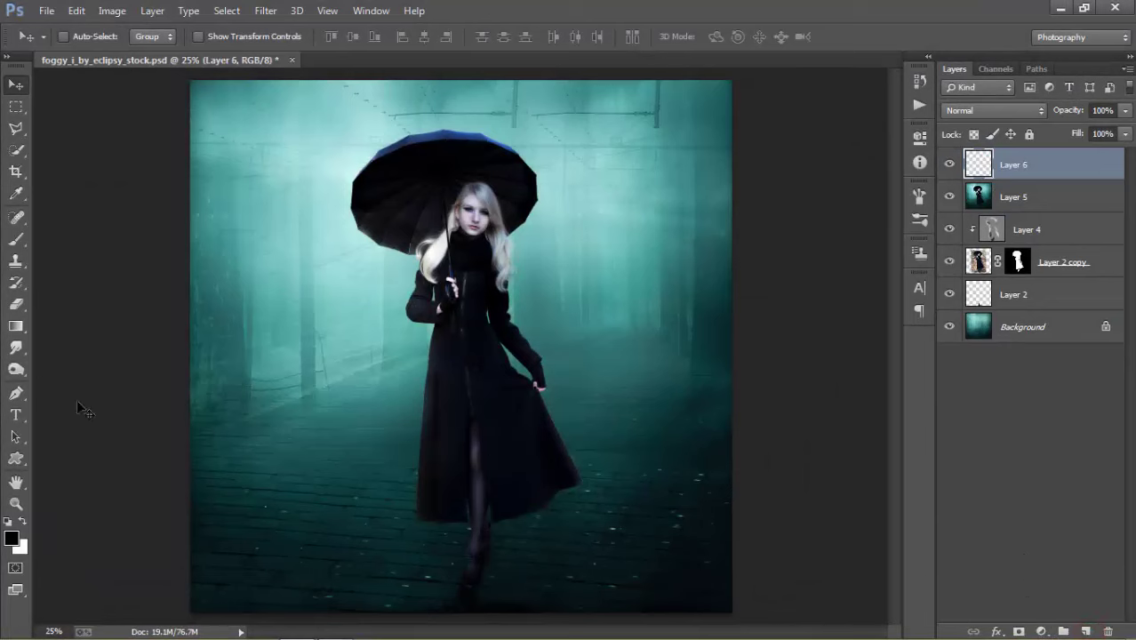
pyautogui.click(15, 241)
pyautogui.rightClick(244, 233)
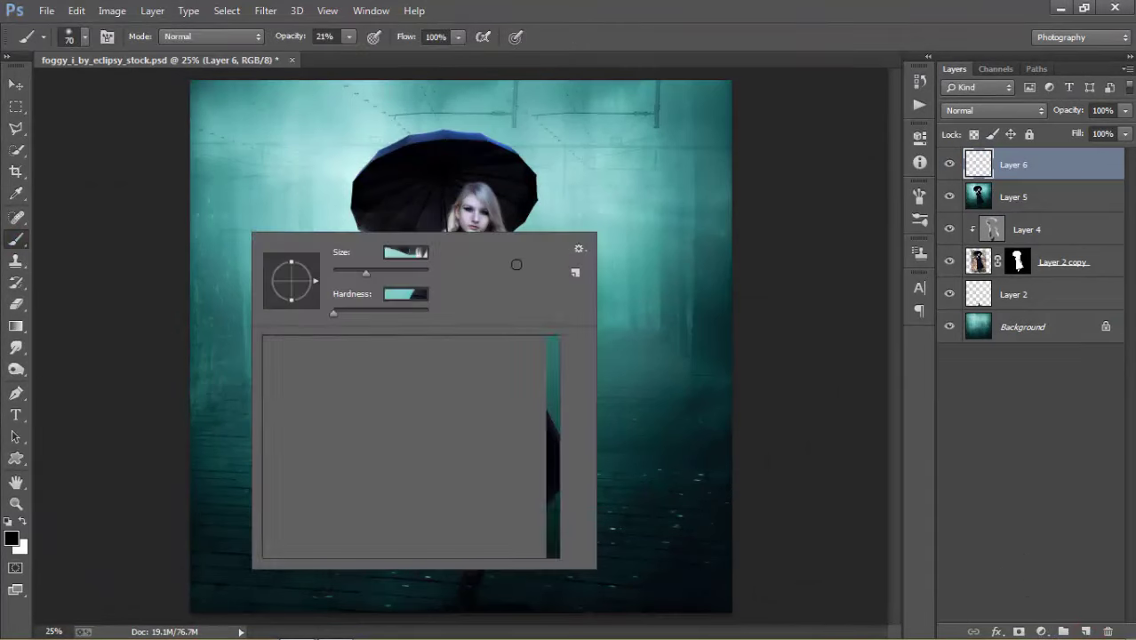
pyautogui.moveTo(553, 389); pyautogui.dragTo(552, 484)
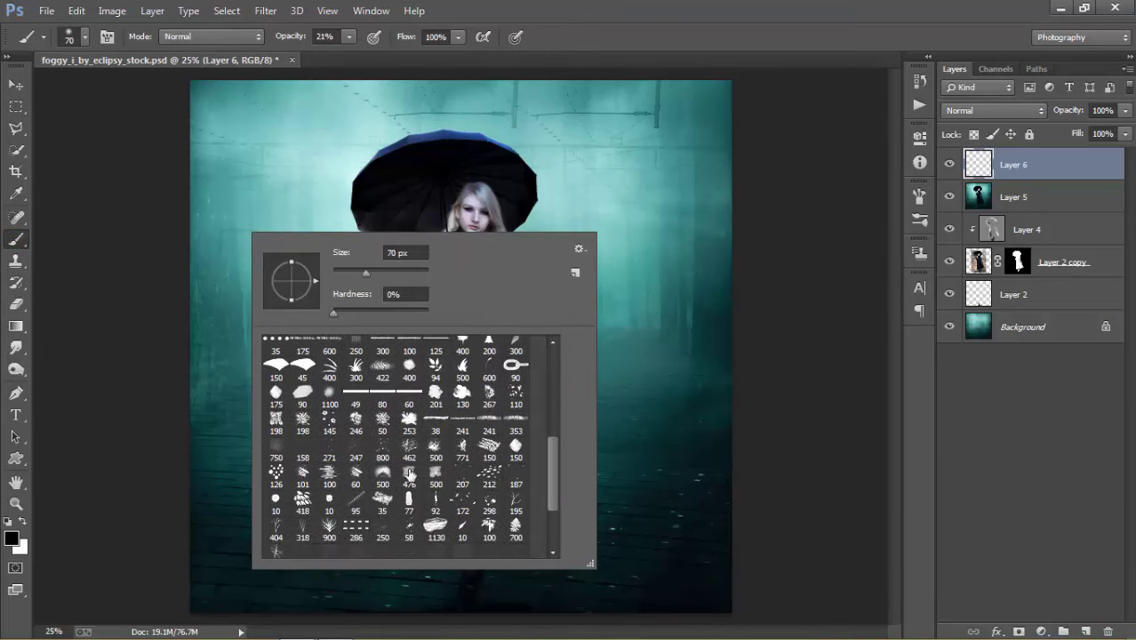
pyautogui.click(435, 478)
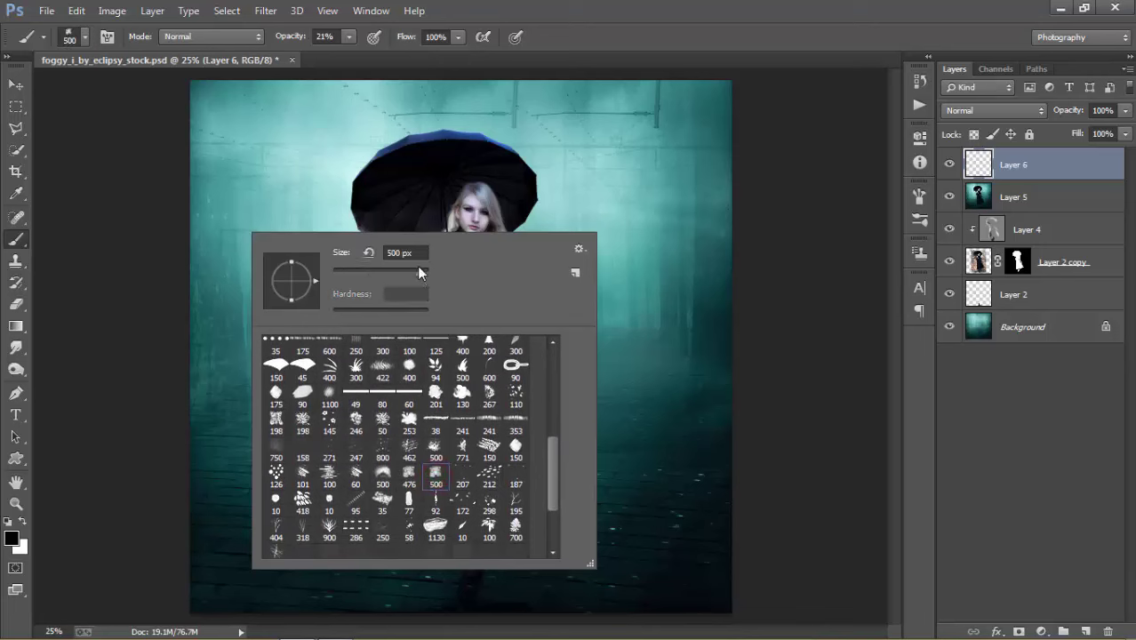
pyautogui.click(317, 172)
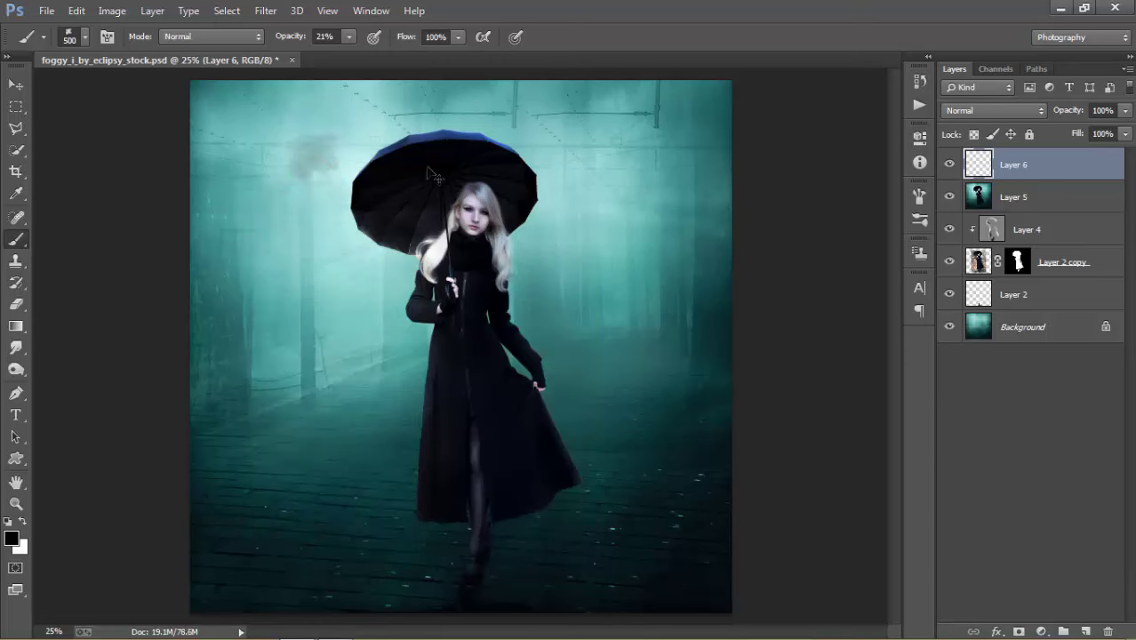
pyautogui.hotkey('ctrl', 'z')
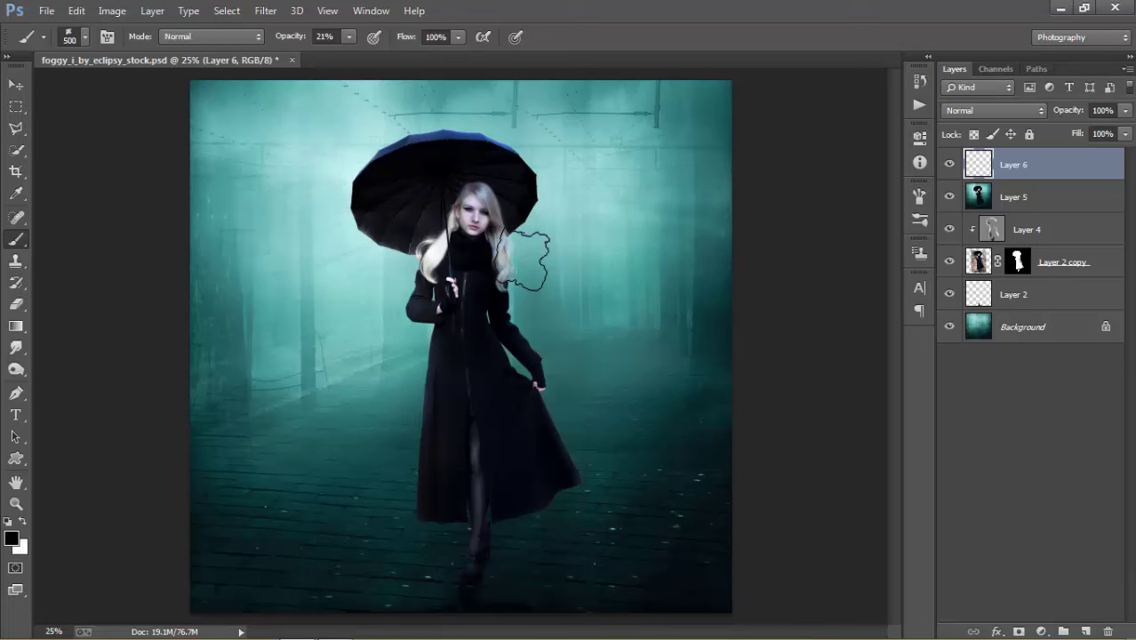
pyautogui.press(']')
pyautogui.press(']')
pyautogui.press(']')
pyautogui.press(']')
pyautogui.press(']')
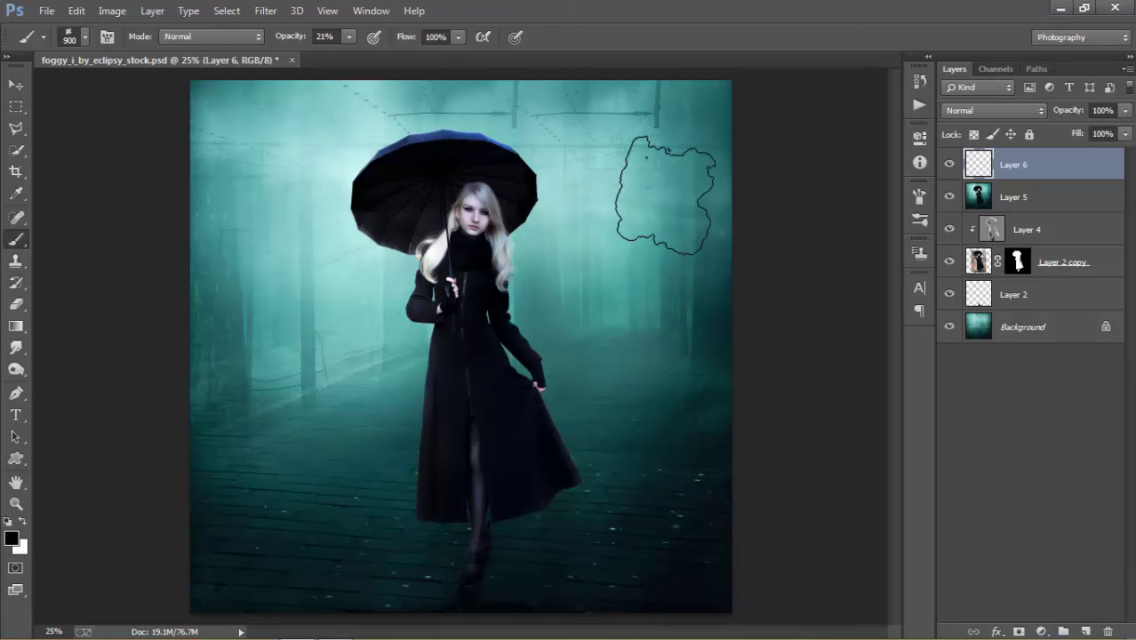
pyautogui.press(']')
pyautogui.press(']')
# - Paint dark fog down the right side of the alley and along the bottom
pyautogui.click(698, 119)
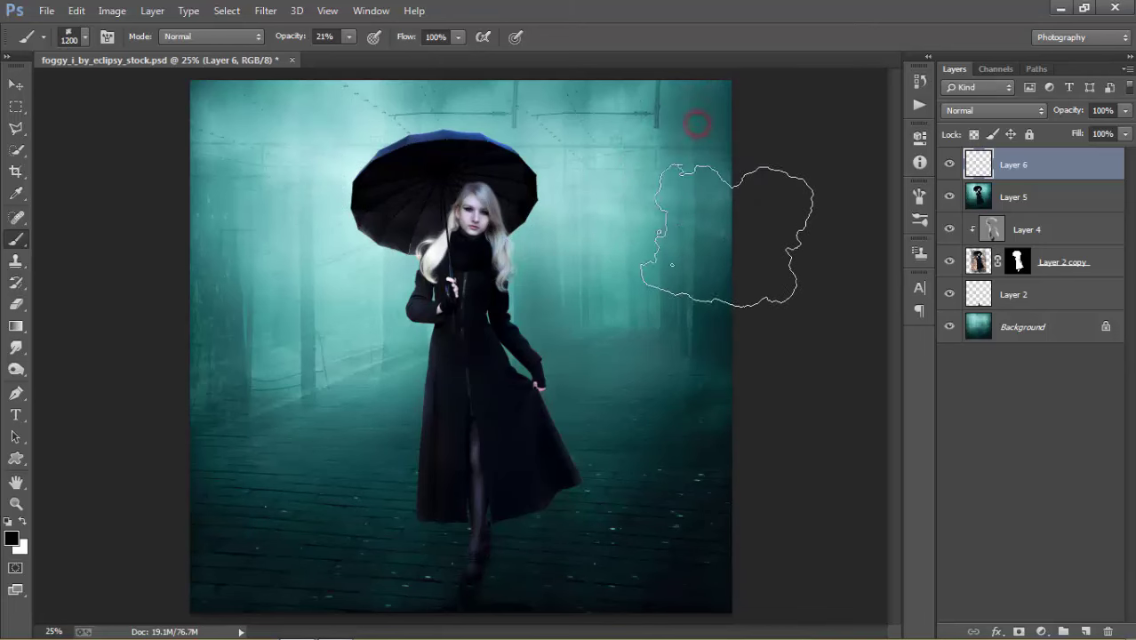
pyautogui.click(705, 226)
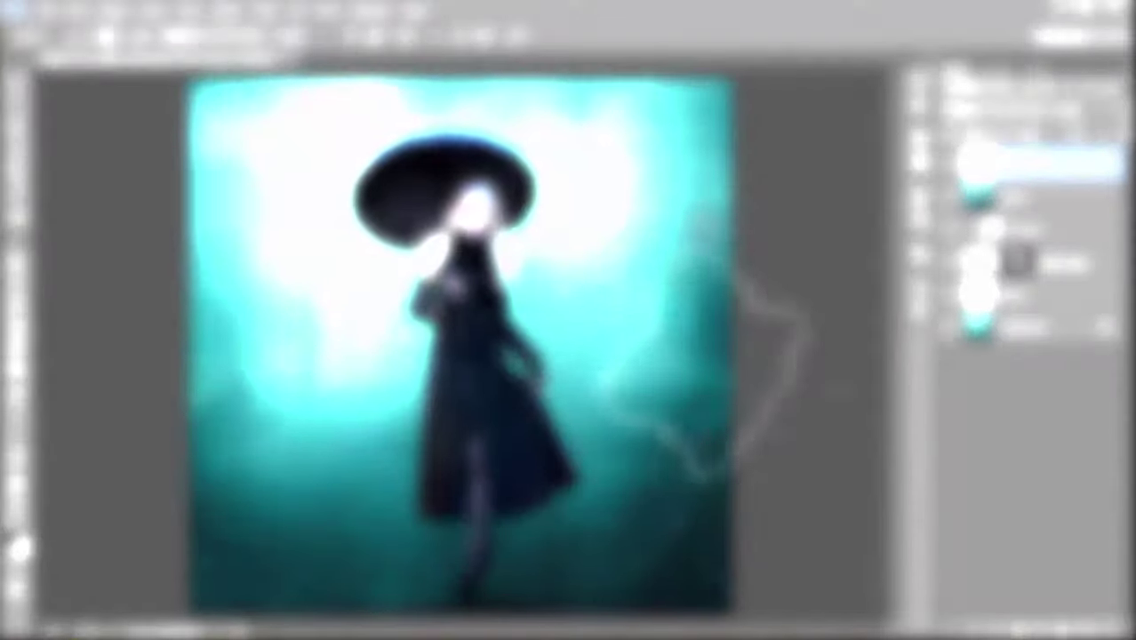
pyautogui.click(685, 368)
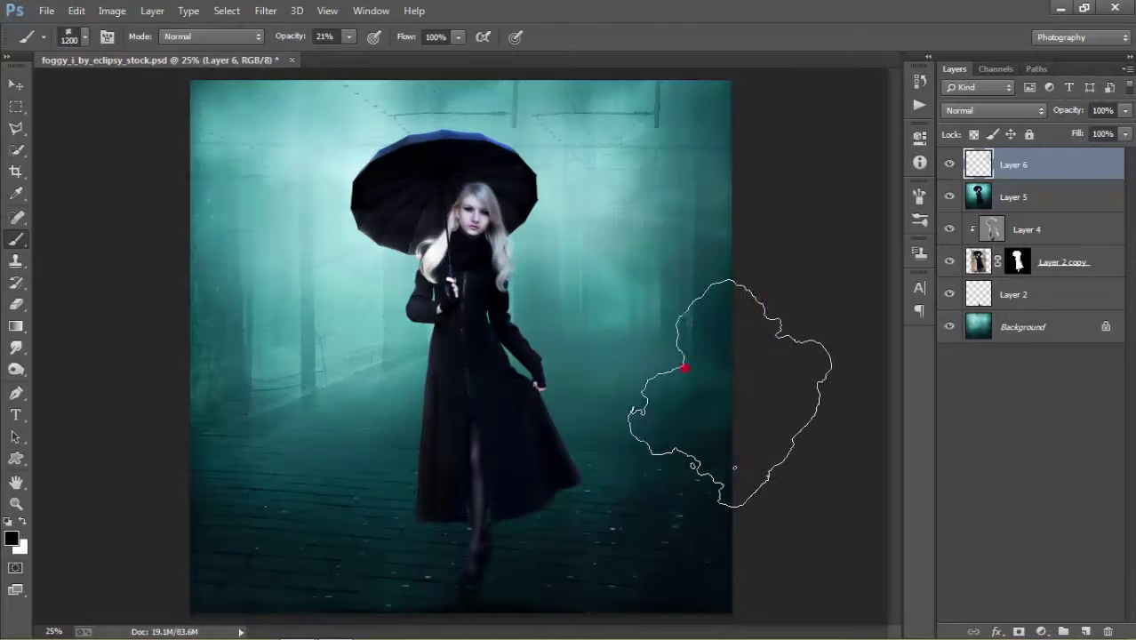
pyautogui.moveTo(684, 367)
pyautogui.mouseDown()
pyautogui.moveTo(698, 374)
pyautogui.moveTo(605, 131)
pyautogui.mouseUp()
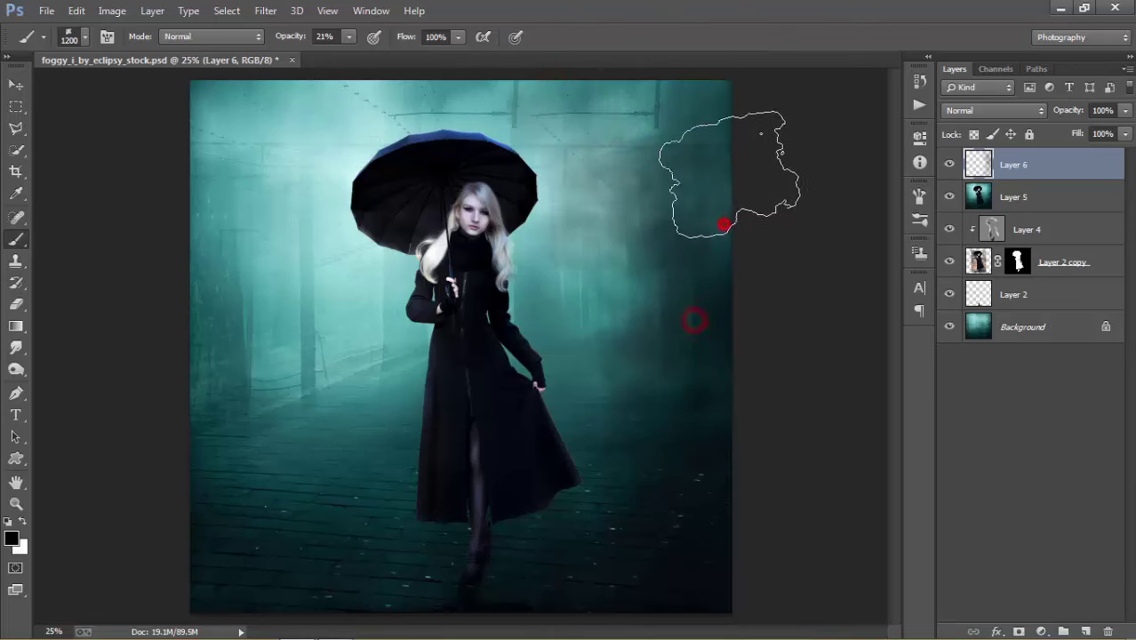
pyautogui.moveTo(605, 132); pyautogui.dragTo(726, 170)
pyautogui.click(633, 81)
pyautogui.click(718, 432)
pyautogui.click(647, 568)
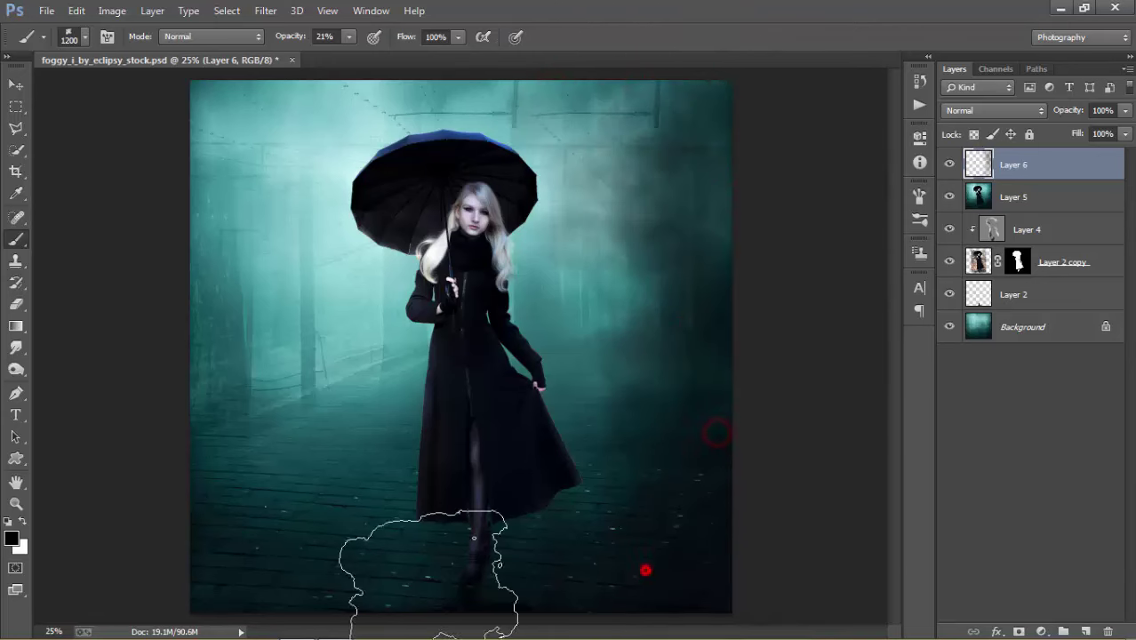
pyautogui.click(311, 575)
# - Paint dark fog up the left side, into the lower-left corner and along the top
pyautogui.moveTo(300, 510)
pyautogui.mouseDown()
pyautogui.moveTo(253, 436)
pyautogui.moveTo(206, 197)
pyautogui.moveTo(205, 269)
pyautogui.mouseUp()
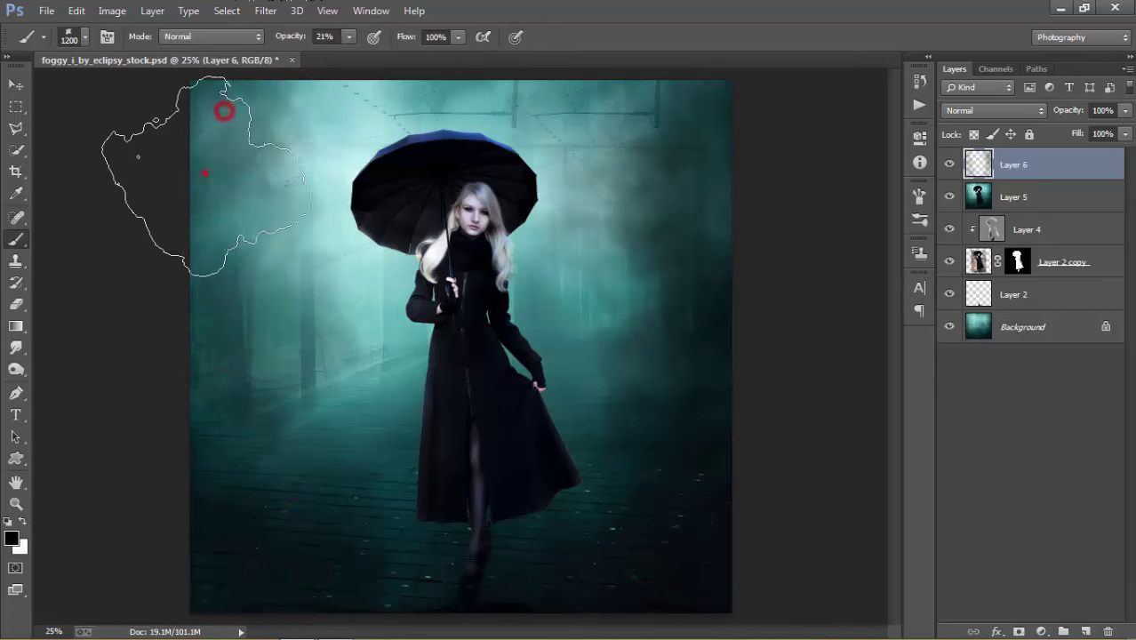
pyautogui.click(283, 576)
pyautogui.click(315, 470)
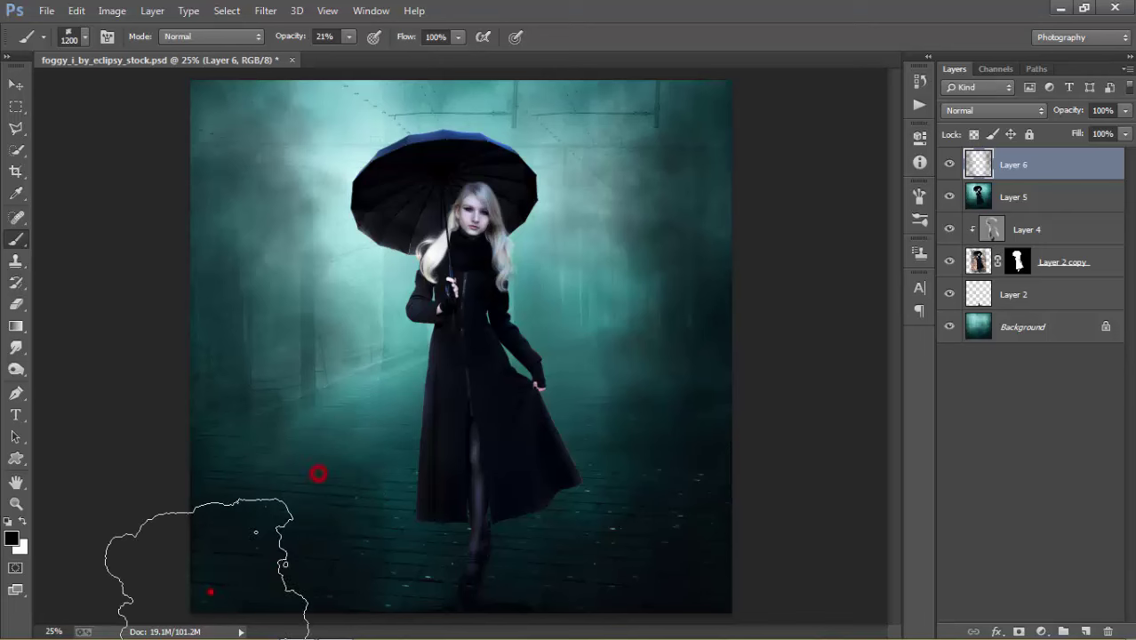
pyautogui.moveTo(210, 591); pyautogui.dragTo(221, 402)
pyautogui.moveTo(199, 271); pyautogui.dragTo(233, 107)
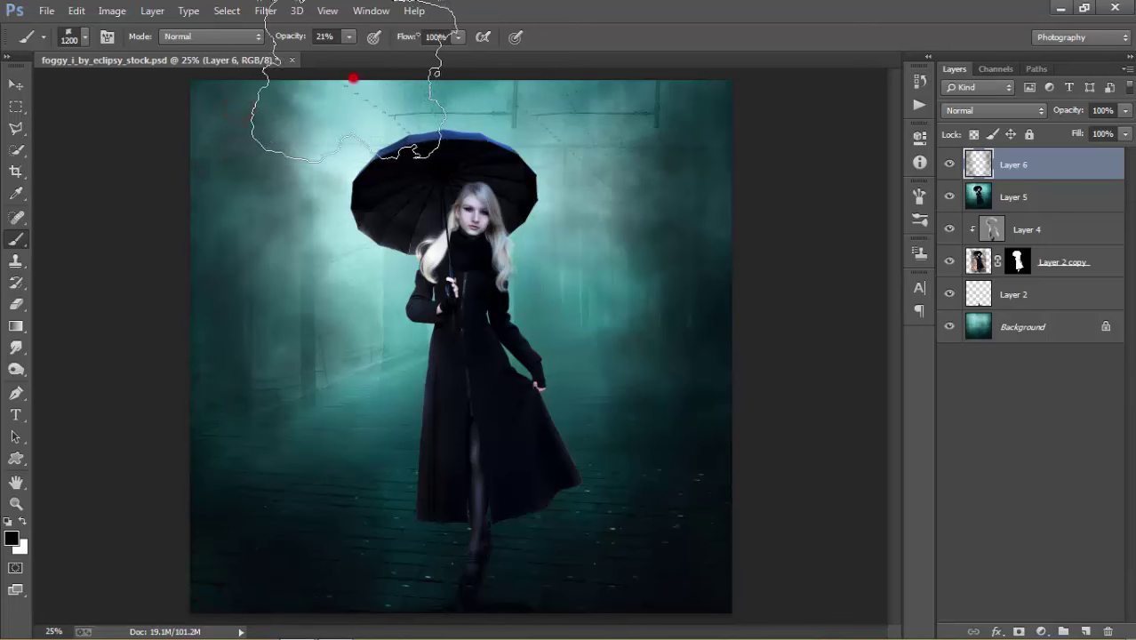
pyautogui.click(353, 80)
pyautogui.click(382, 78)
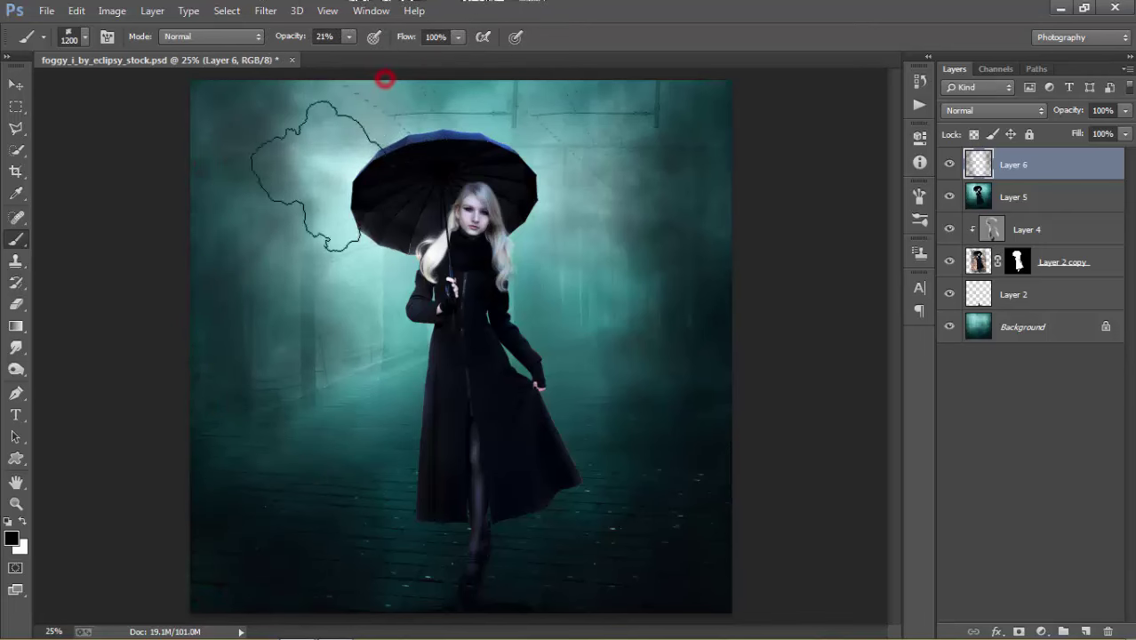
# - Dab dark fog across the bottom and around the woman's lower coat
pyautogui.click(325, 456)
pyautogui.click(382, 588)
pyautogui.click(512, 553)
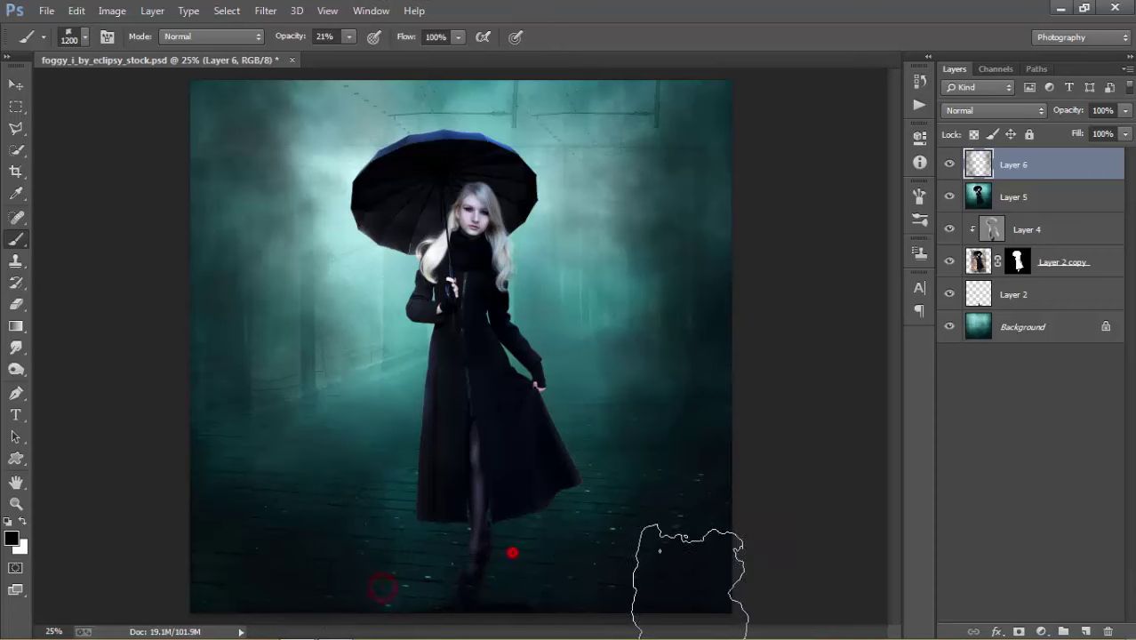
pyautogui.click(561, 486)
pyautogui.click(413, 536)
pyautogui.click(450, 498)
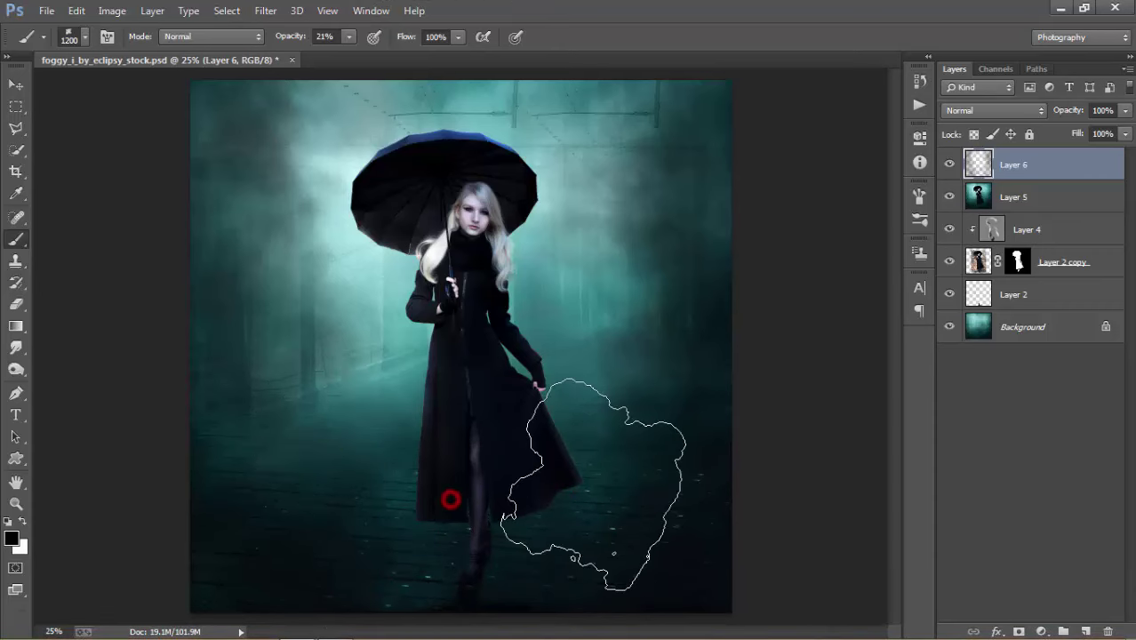
pyautogui.click(588, 470)
pyautogui.click(472, 528)
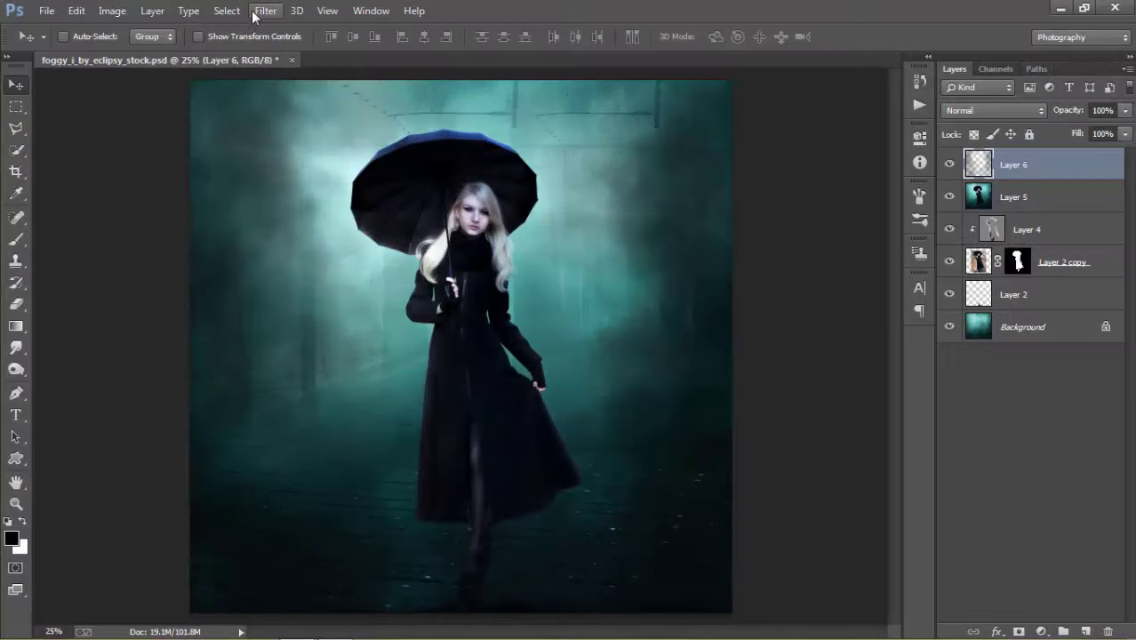
# - Soften the painted fog with a Gaussian Blur at an increased radius
pyautogui.click(263, 11)
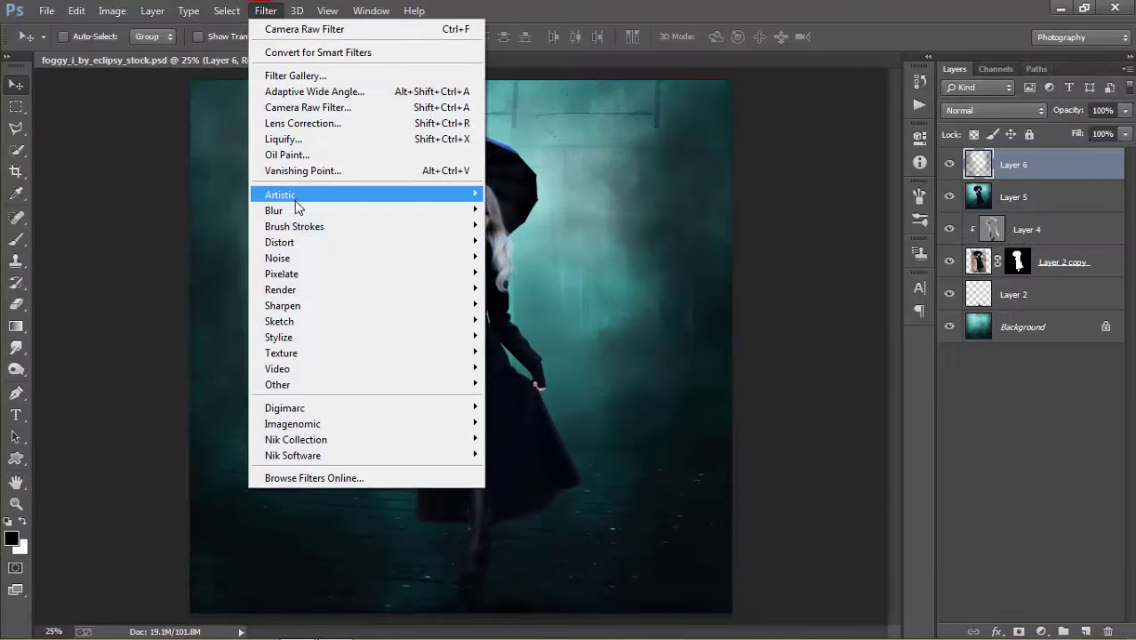
pyautogui.moveTo(366, 210)
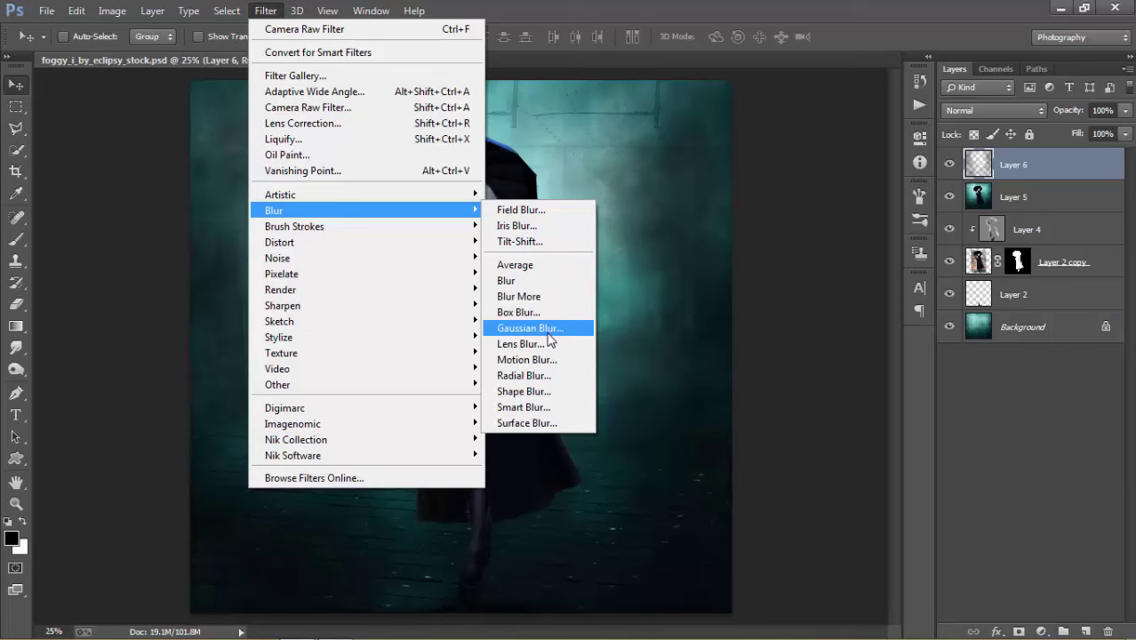
pyautogui.click(533, 328)
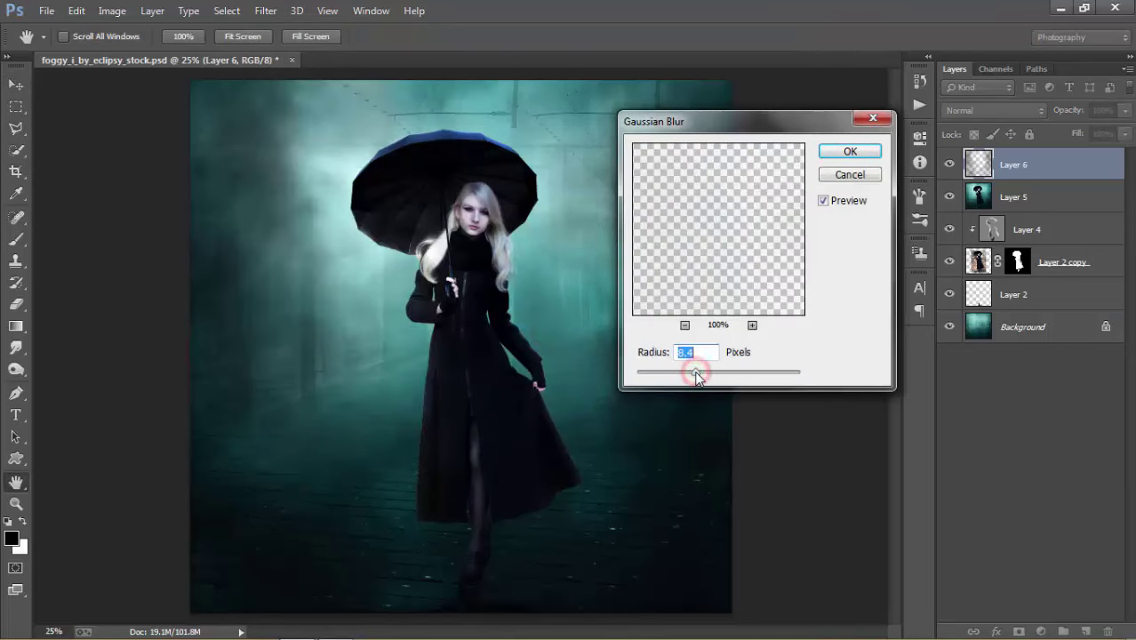
pyautogui.moveTo(707, 373); pyautogui.dragTo(731, 374)
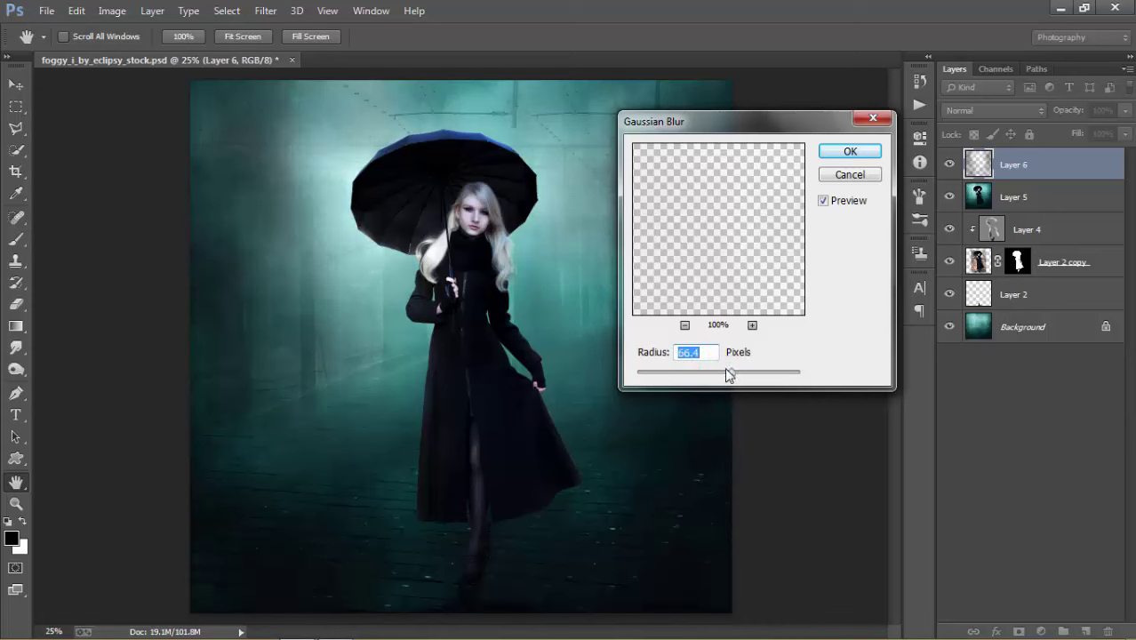
pyautogui.click(849, 152)
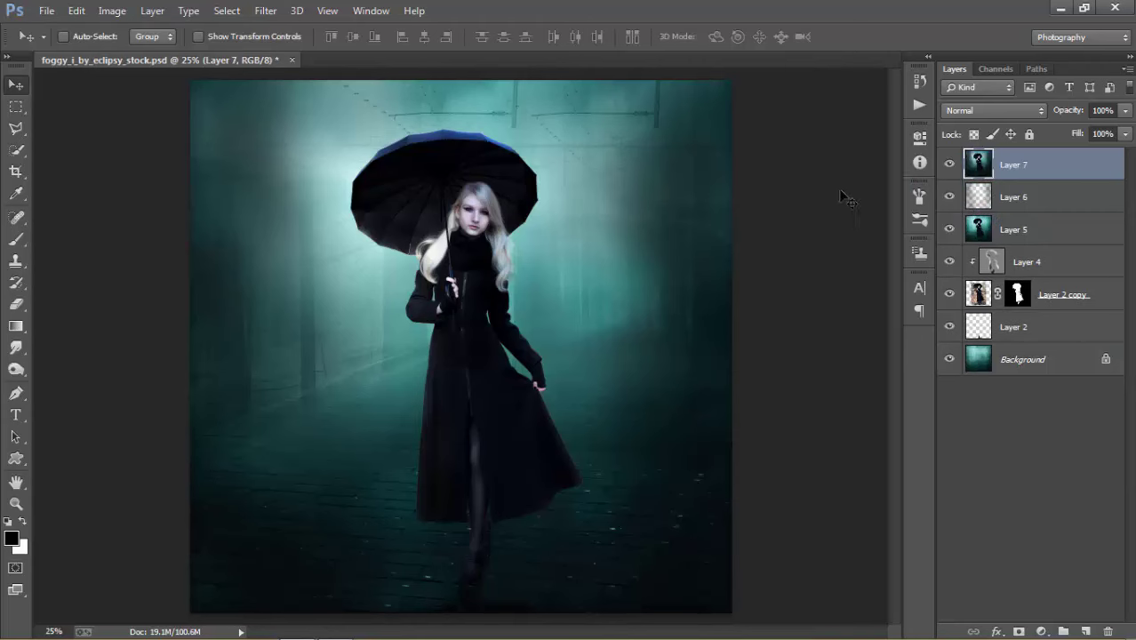
# - In Color Efex Pro 4, add a Cross Processing filter with method Y06, plus another filter slot
pyautogui.click(255, 12)
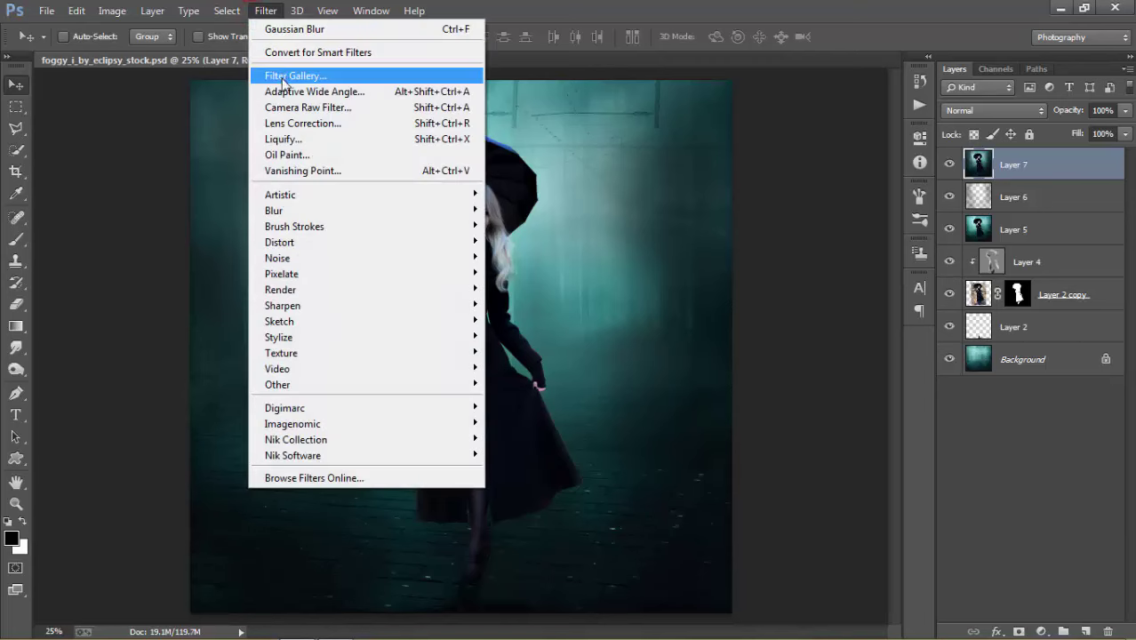
pyautogui.moveTo(296, 439)
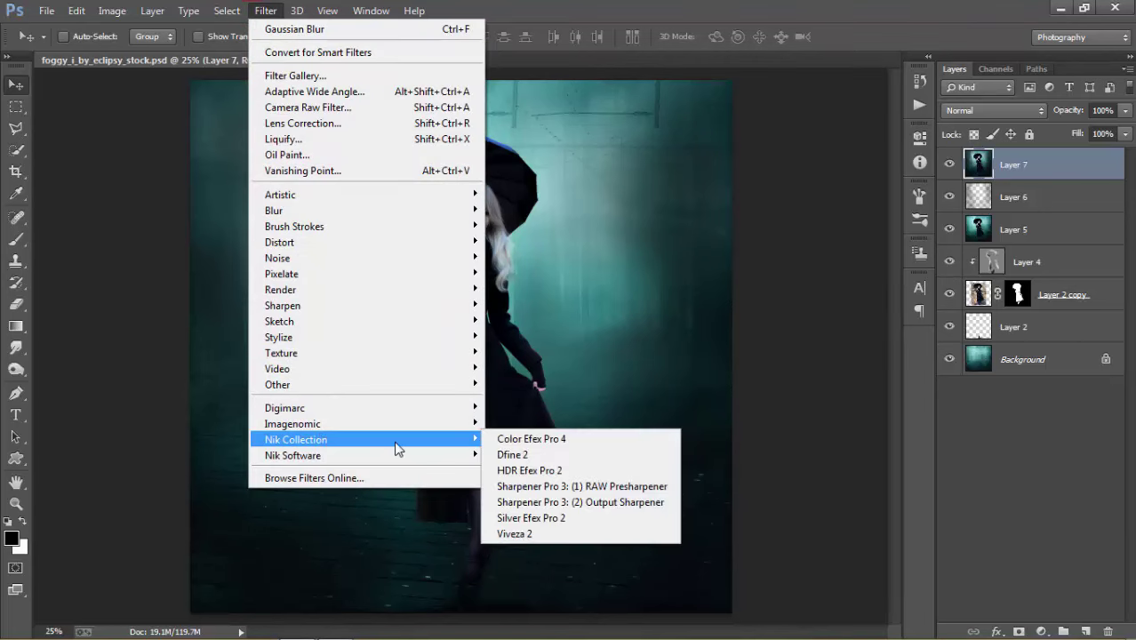
pyautogui.click(494, 440)
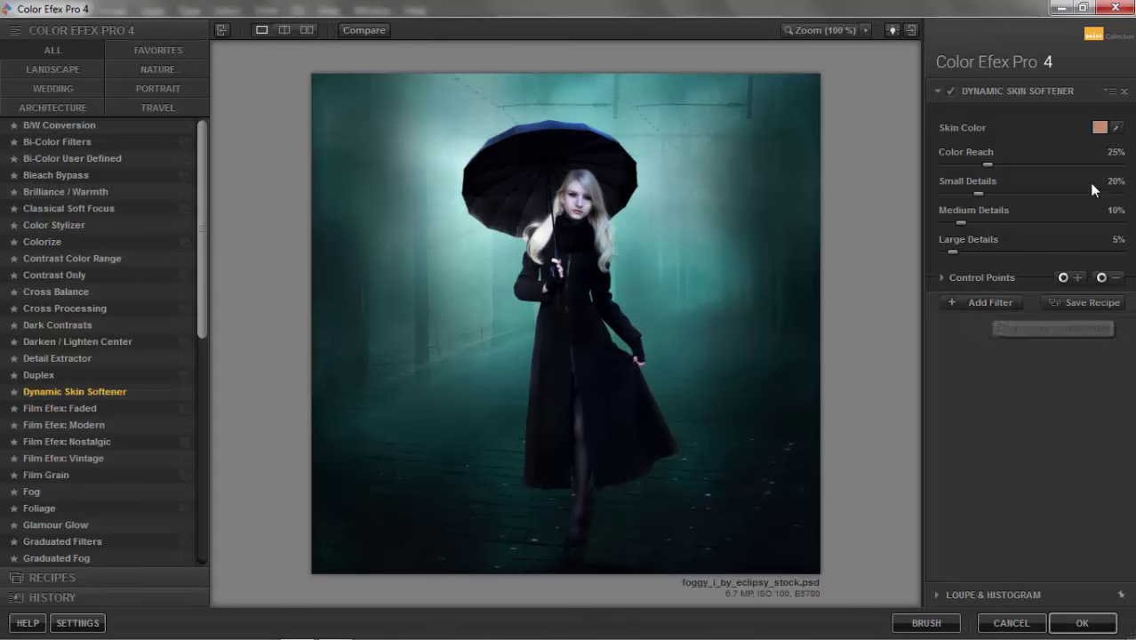
pyautogui.click(987, 300)
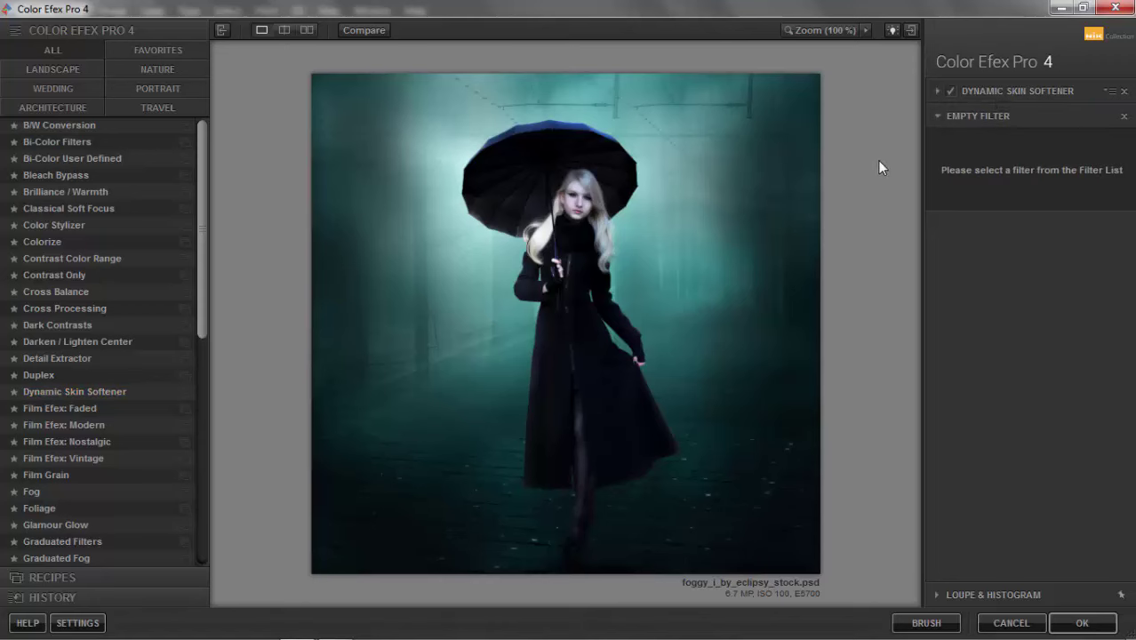
pyautogui.click(82, 308)
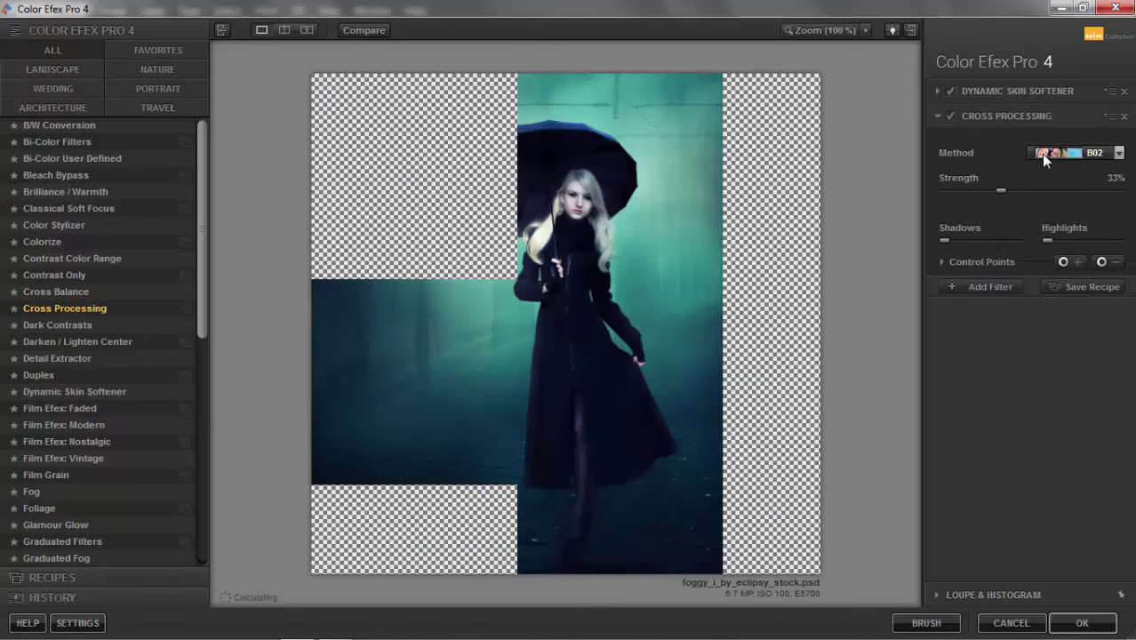
pyautogui.click(1041, 153)
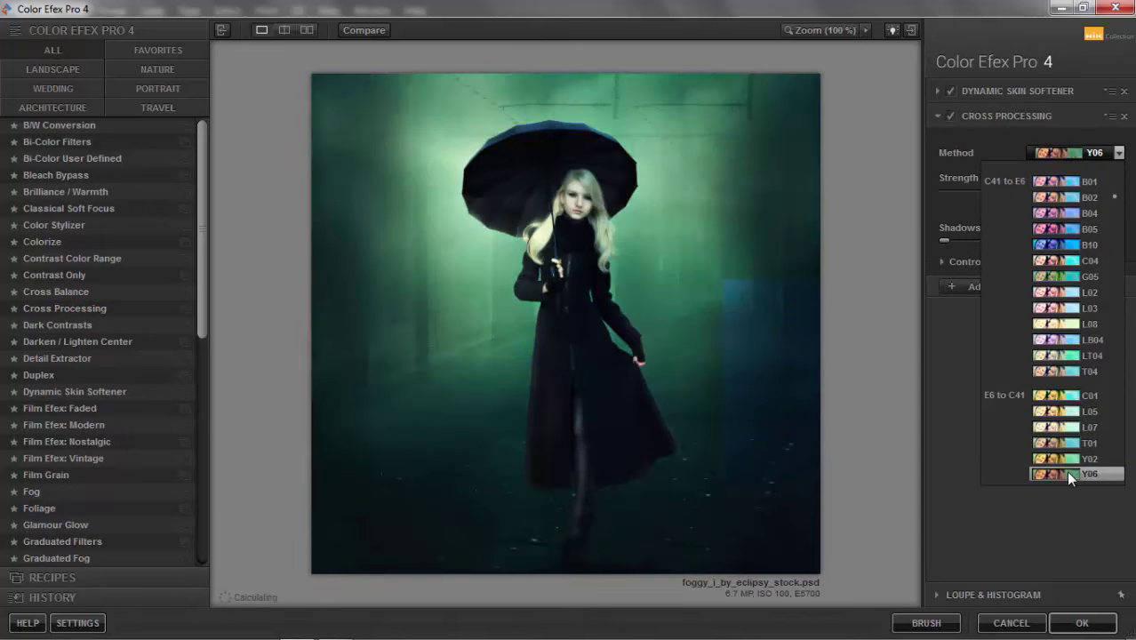
pyautogui.click(1066, 474)
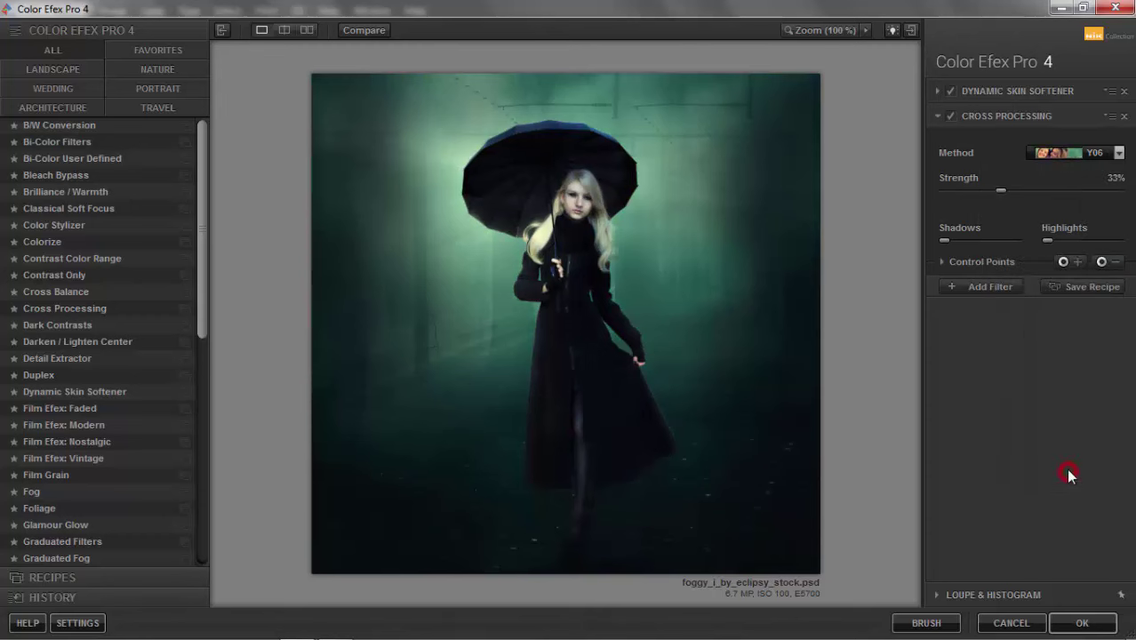
pyautogui.click(976, 293)
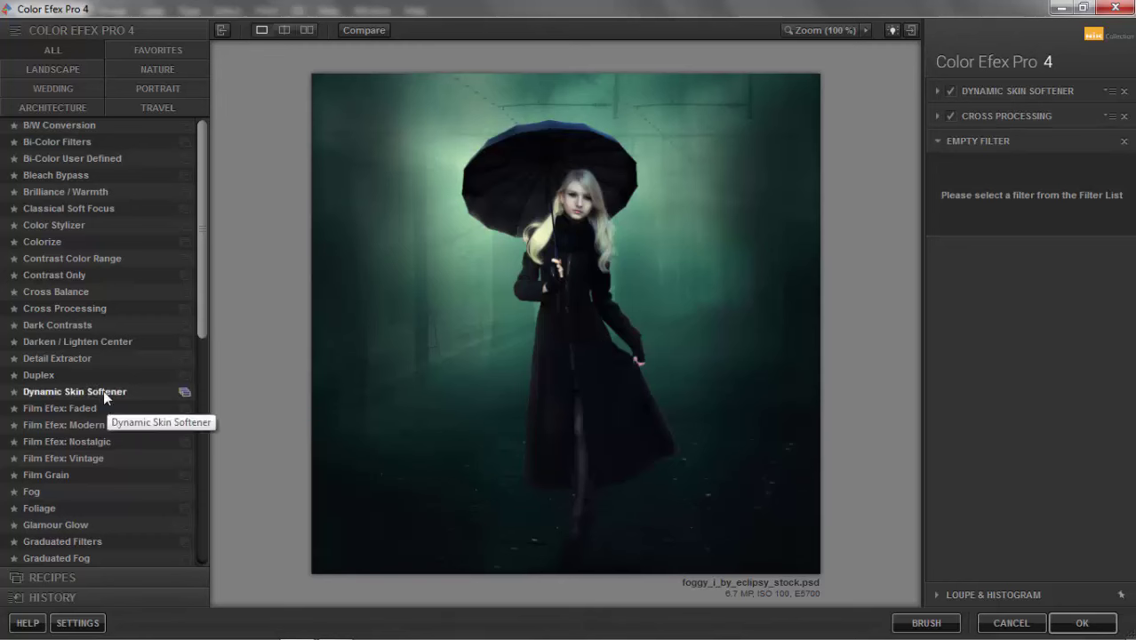
# - Add Darken/Lighten Center with Border Luminosity -39%, Center Luminosity 85%, Center Size 68%, and apply it
pyautogui.click(87, 343)
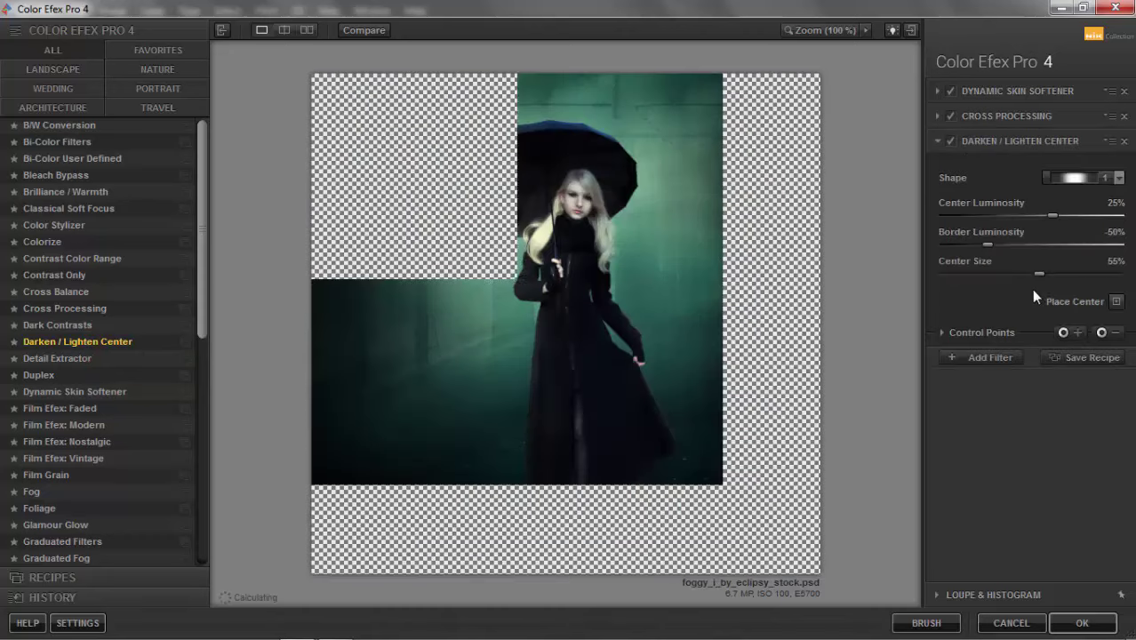
pyautogui.click(976, 247)
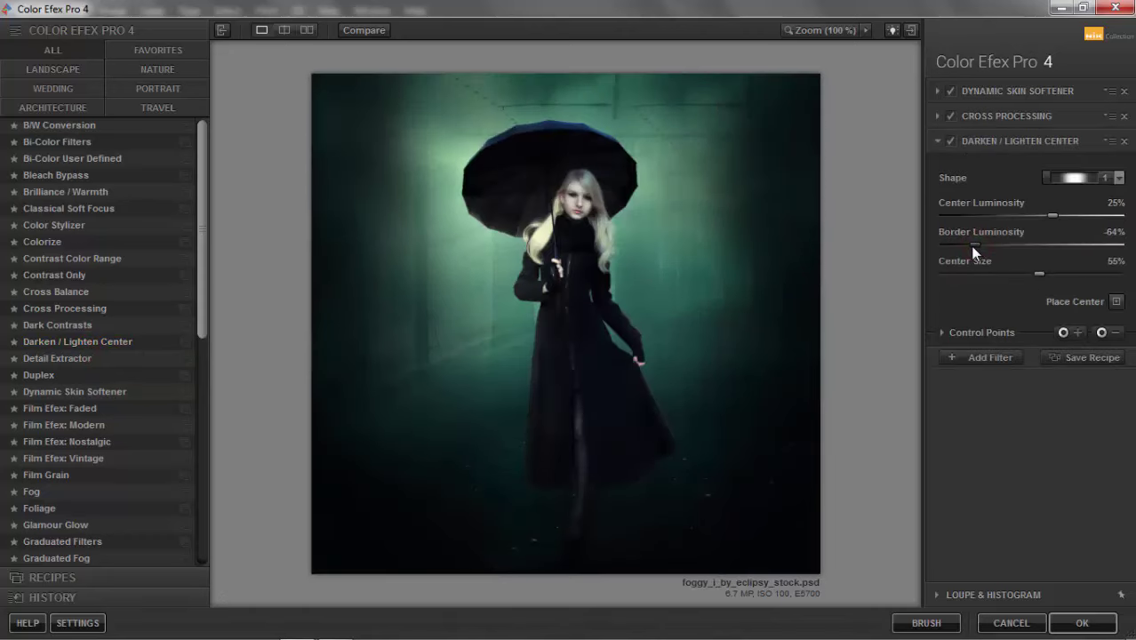
pyautogui.click(997, 246)
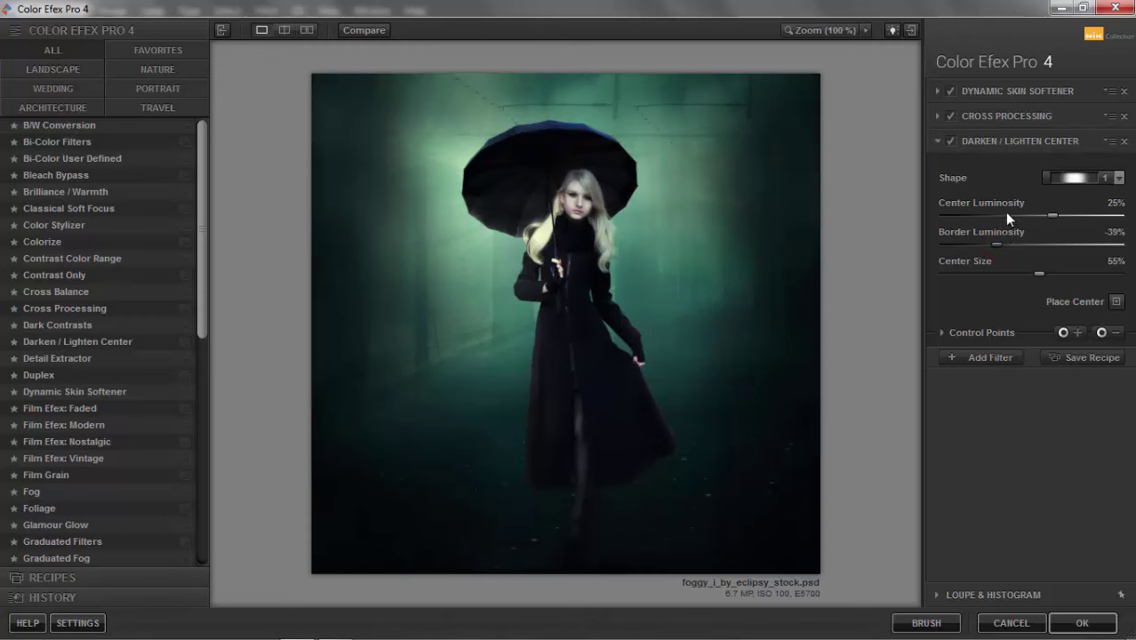
pyautogui.click(1089, 216)
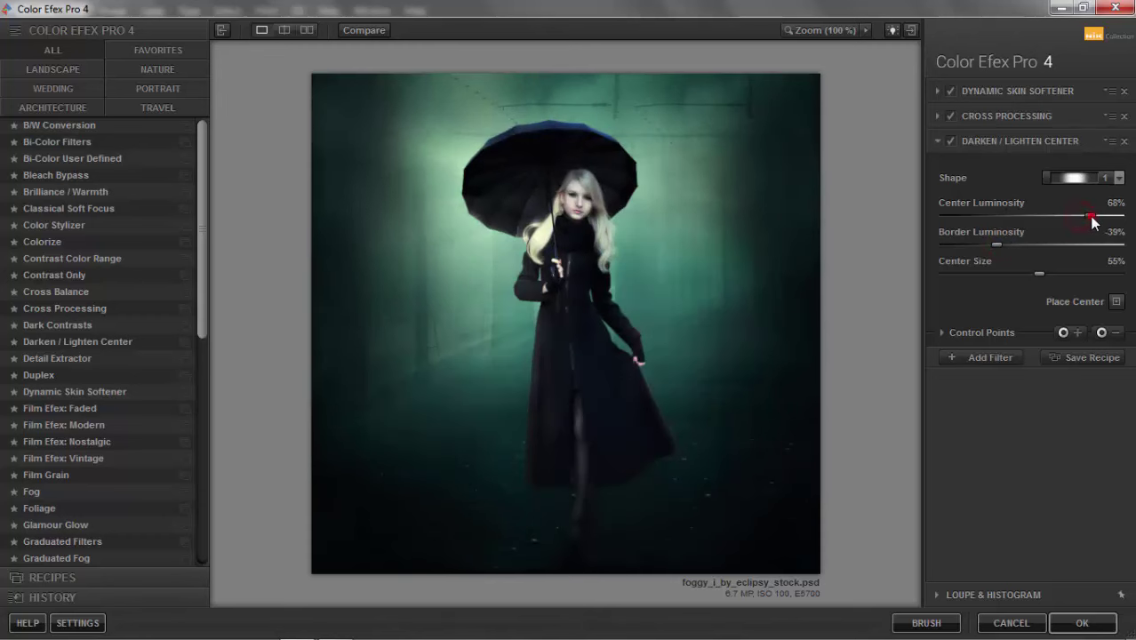
pyautogui.click(1101, 216)
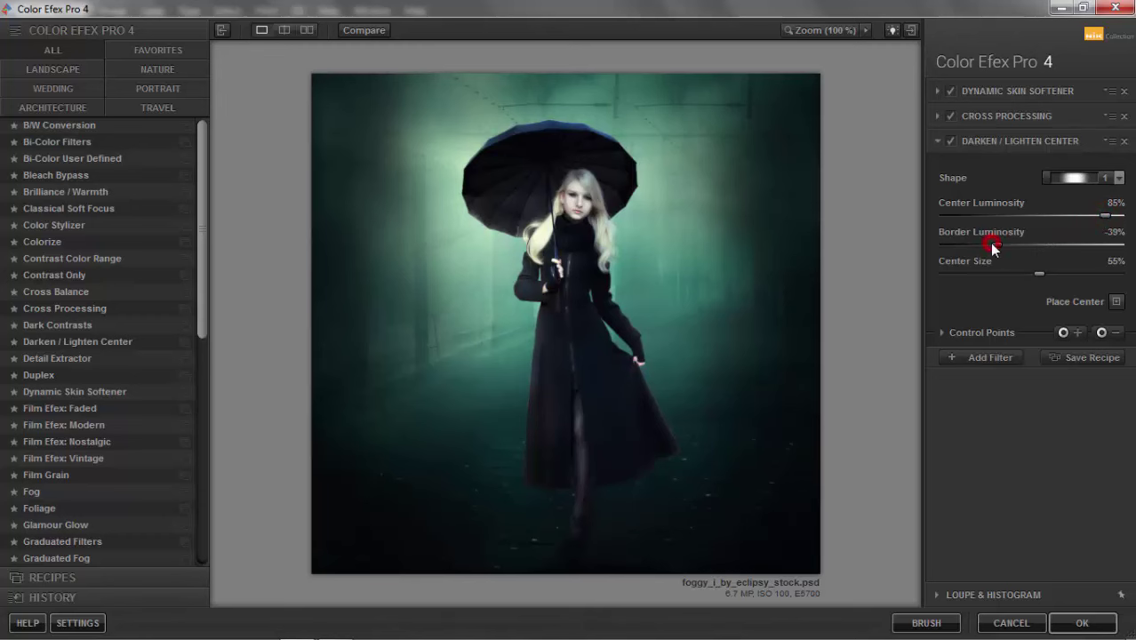
pyautogui.click(1012, 273)
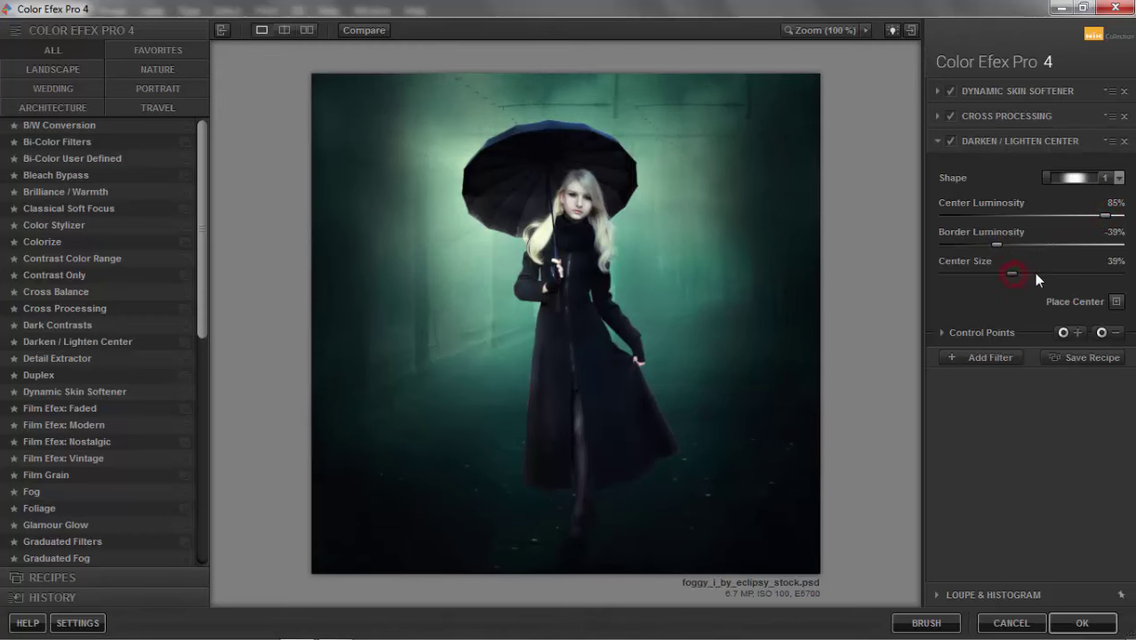
pyautogui.moveTo(1037, 274); pyautogui.dragTo(1062, 272)
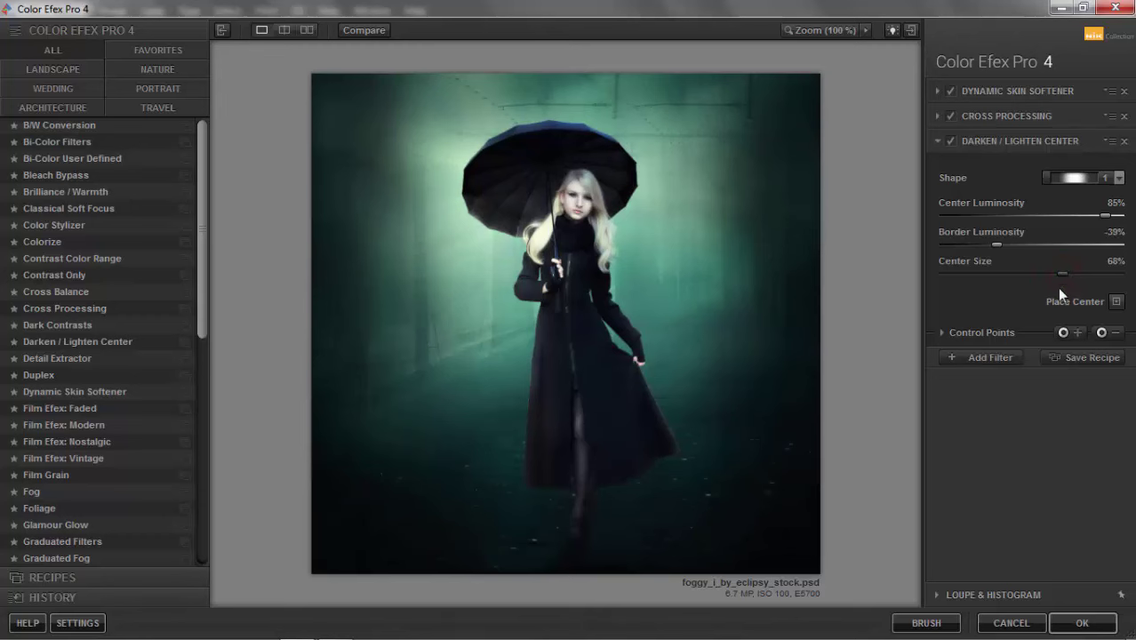
pyautogui.click(949, 358)
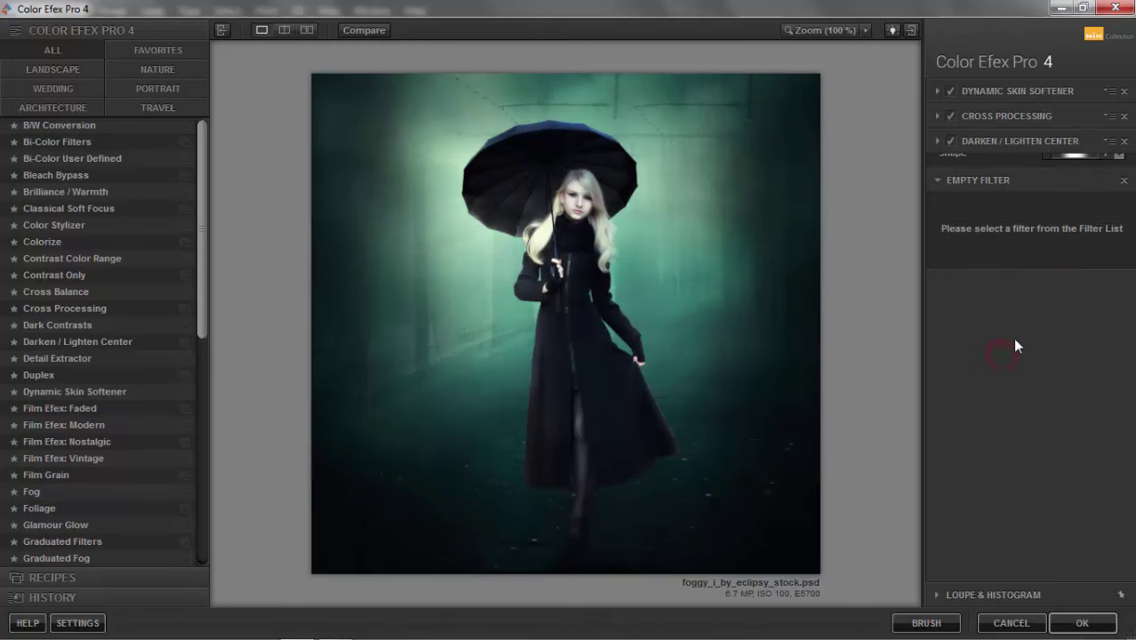
pyautogui.click(1090, 622)
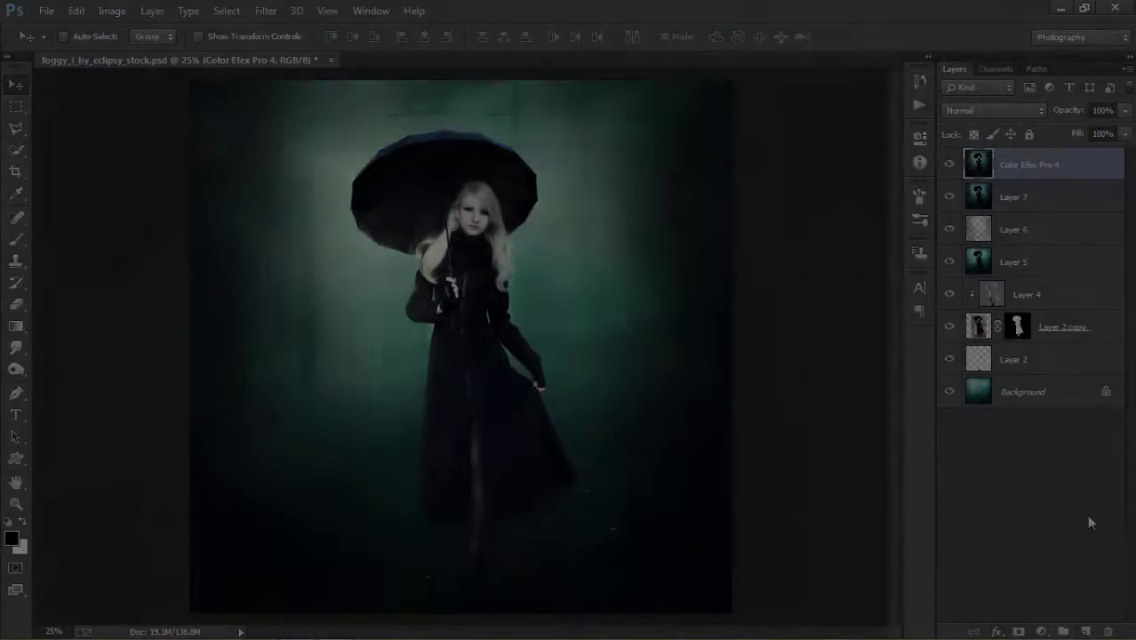
# - Add an empty Layer 8 at the top of the stack and pick the Brush tool
pyautogui.click(1041, 630)
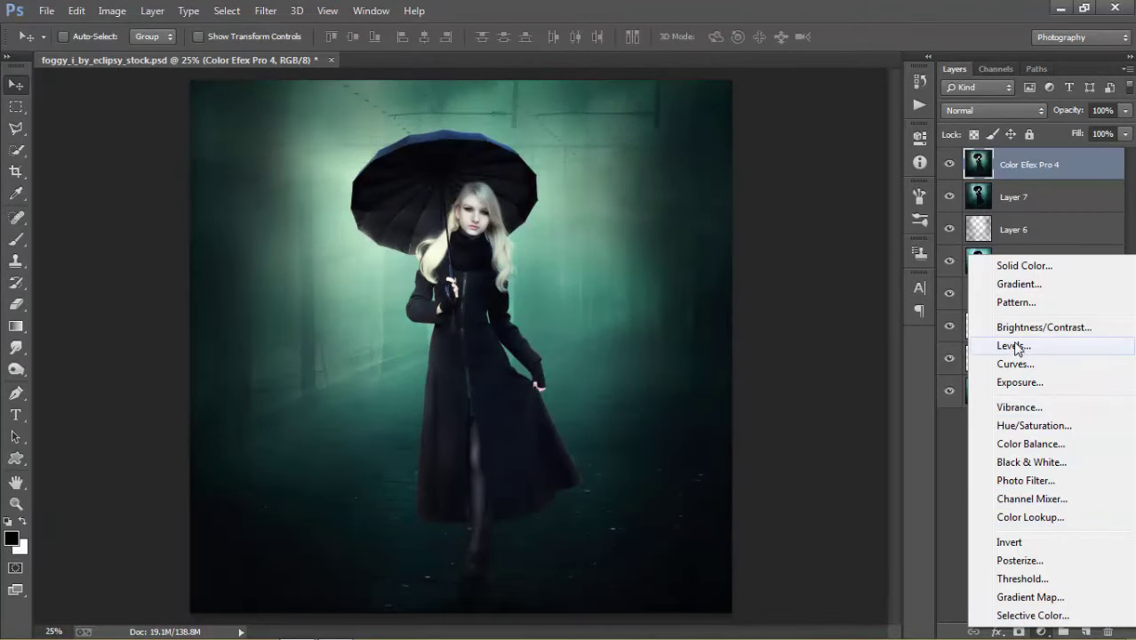
pyautogui.click(939, 482)
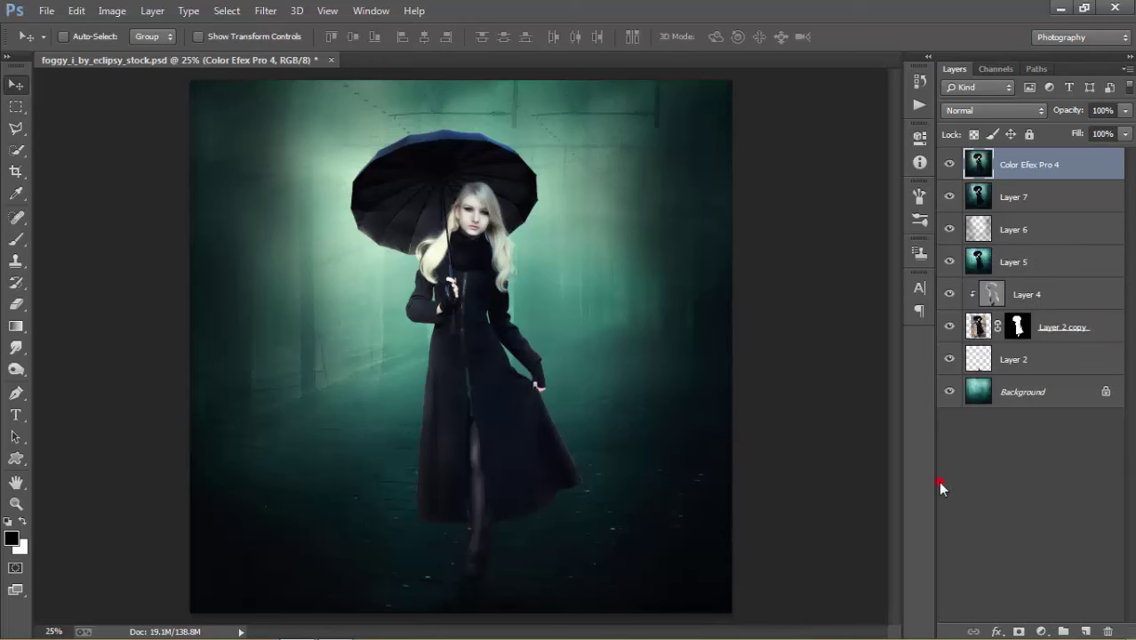
pyautogui.click(1085, 630)
pyautogui.click(18, 246)
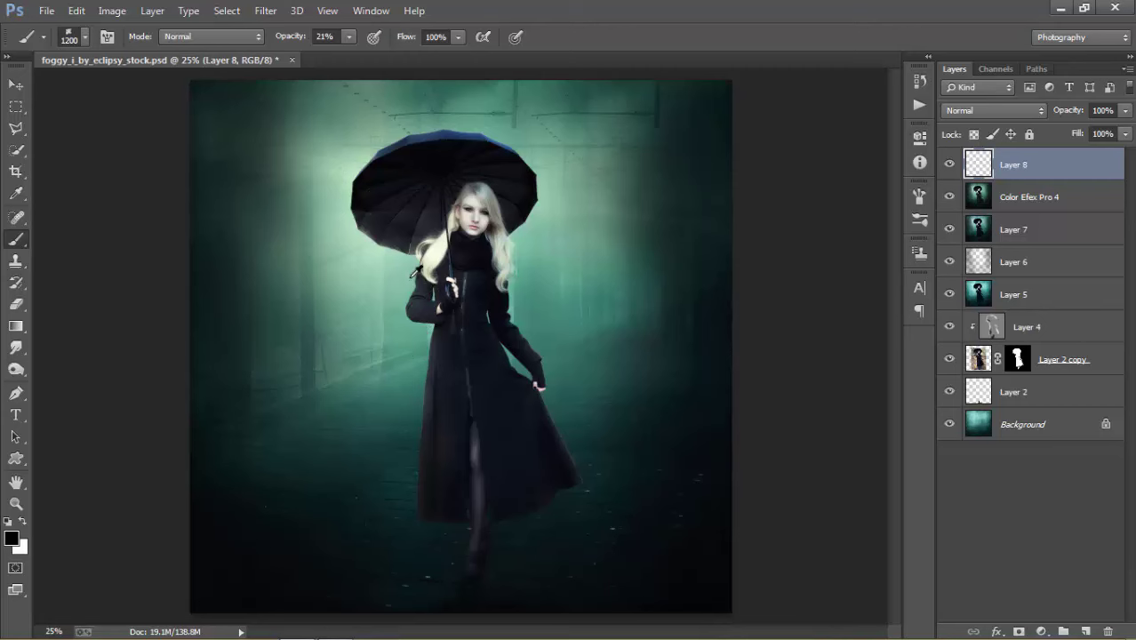
# - Sample teal from the image, choose a soft round brush, and set Layer 8 to Screen mode
pyautogui.keyDown('alt'); pyautogui.click(409, 277); pyautogui.keyUp('alt')
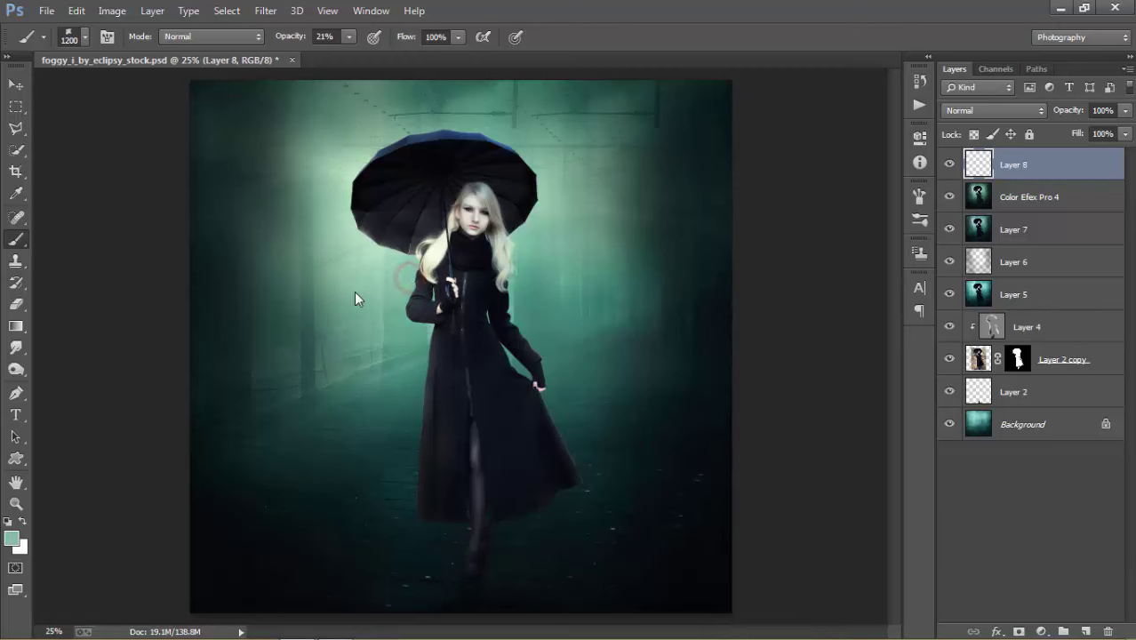
pyautogui.rightClick(404, 283)
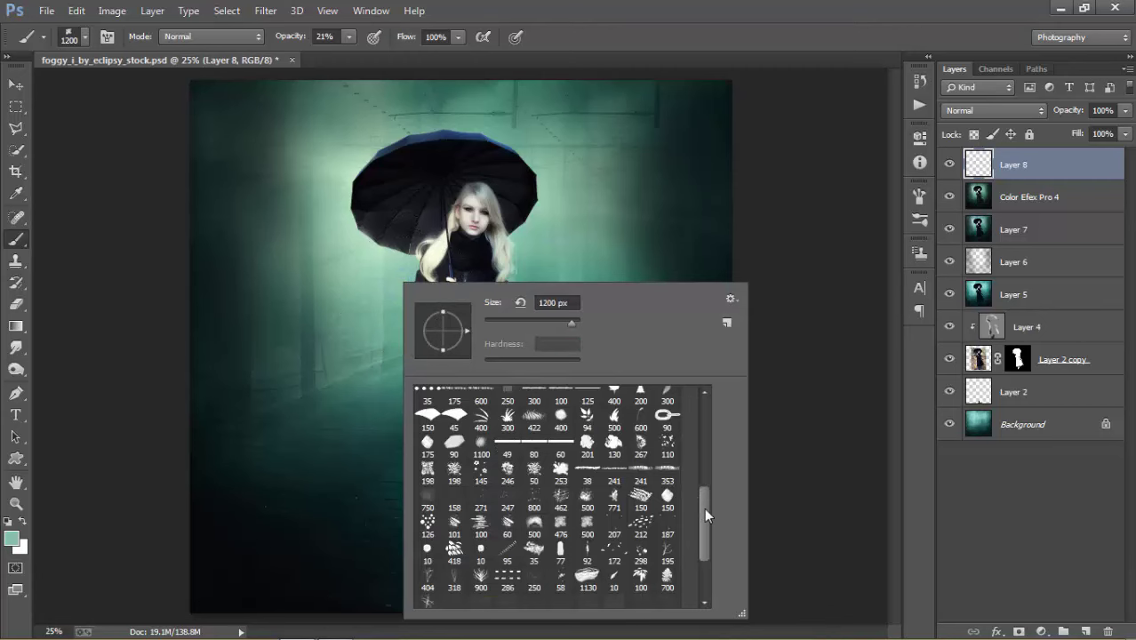
pyautogui.moveTo(704, 508); pyautogui.dragTo(710, 400)
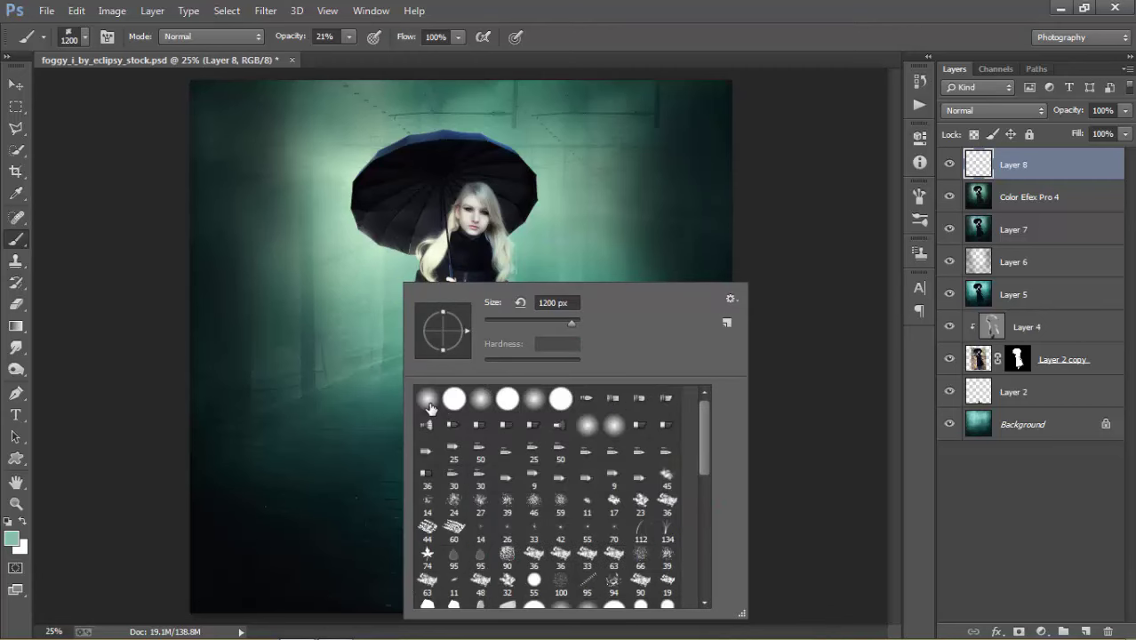
pyautogui.click(430, 408)
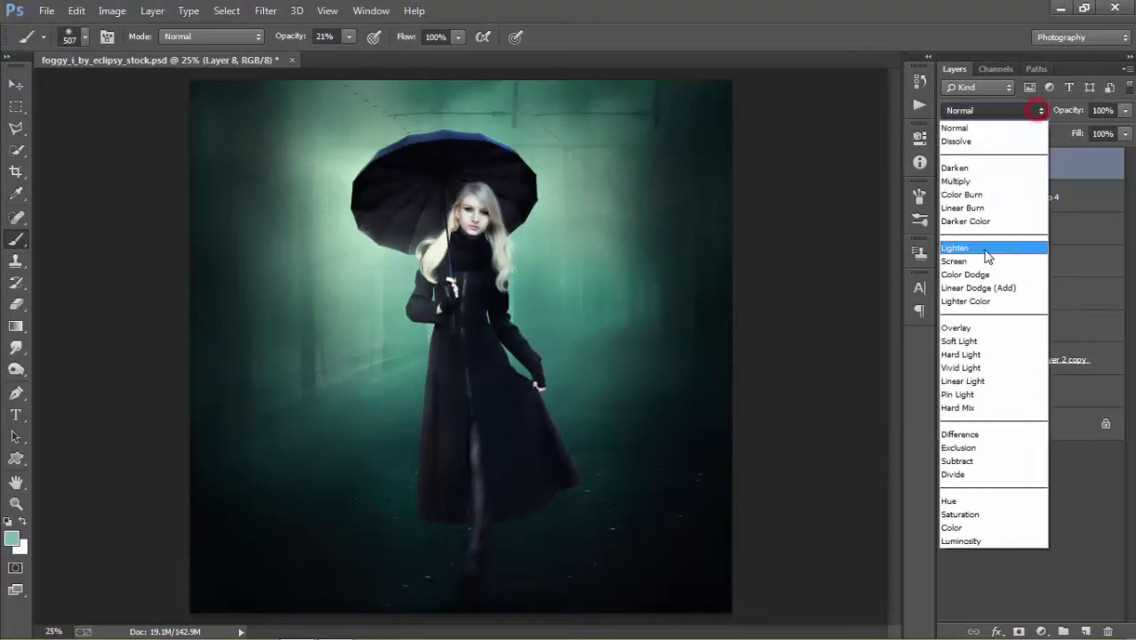
pyautogui.click(978, 260)
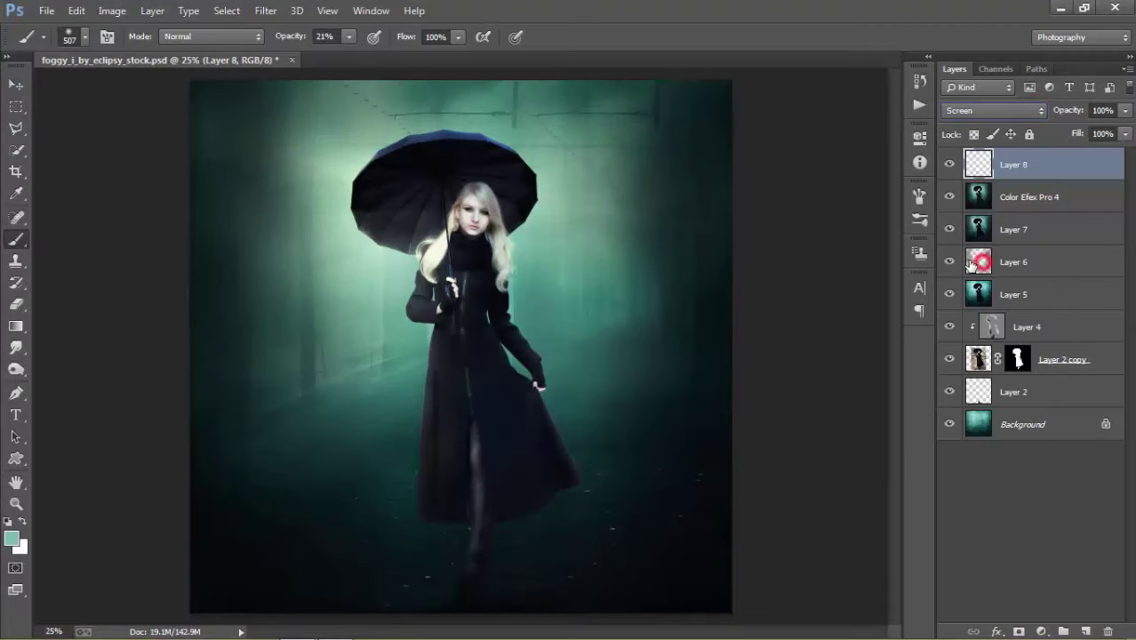
# - Paint a soft teal glow around the umbrella and beside the coat, adding a 200 px dab
pyautogui.moveTo(380, 261)
pyautogui.mouseDown()
pyautogui.moveTo(330, 210)
pyautogui.moveTo(342, 181)
pyautogui.moveTo(398, 128)
pyautogui.moveTo(499, 137)
pyautogui.moveTo(547, 170)
pyautogui.moveTo(552, 198)
pyautogui.moveTo(537, 230)
pyautogui.moveTo(551, 254)
pyautogui.moveTo(533, 303)
pyautogui.moveTo(510, 322)
pyautogui.moveTo(563, 414)
pyautogui.moveTo(632, 446)
pyautogui.mouseUp()
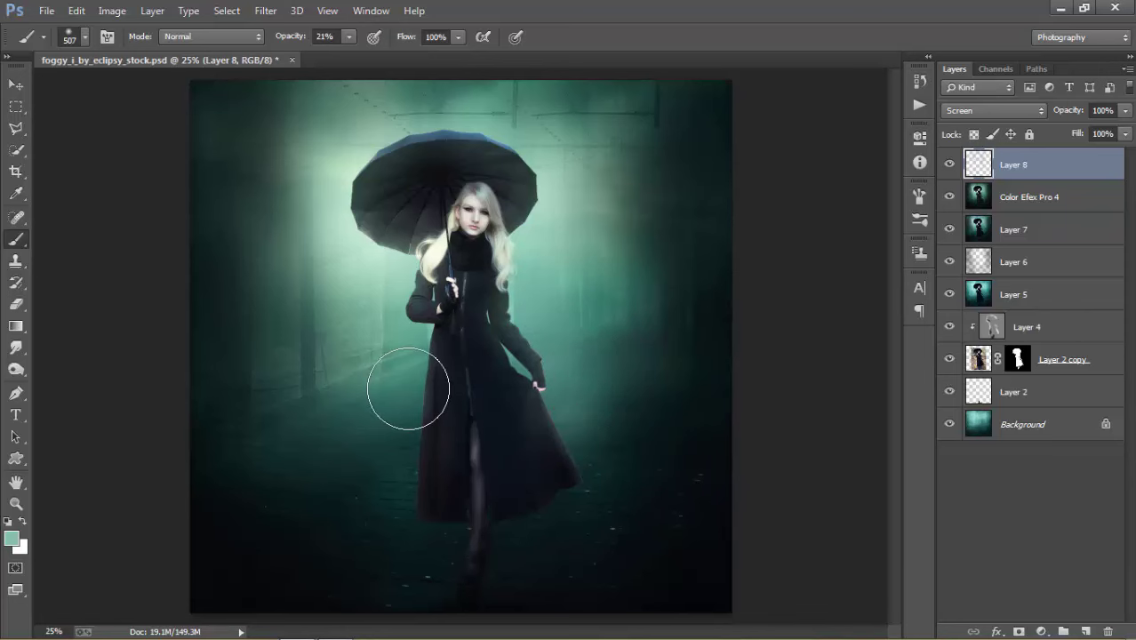
pyautogui.moveTo(405, 393)
pyautogui.mouseDown()
pyautogui.moveTo(392, 342)
pyautogui.moveTo(405, 437)
pyautogui.moveTo(334, 170)
pyautogui.mouseUp()
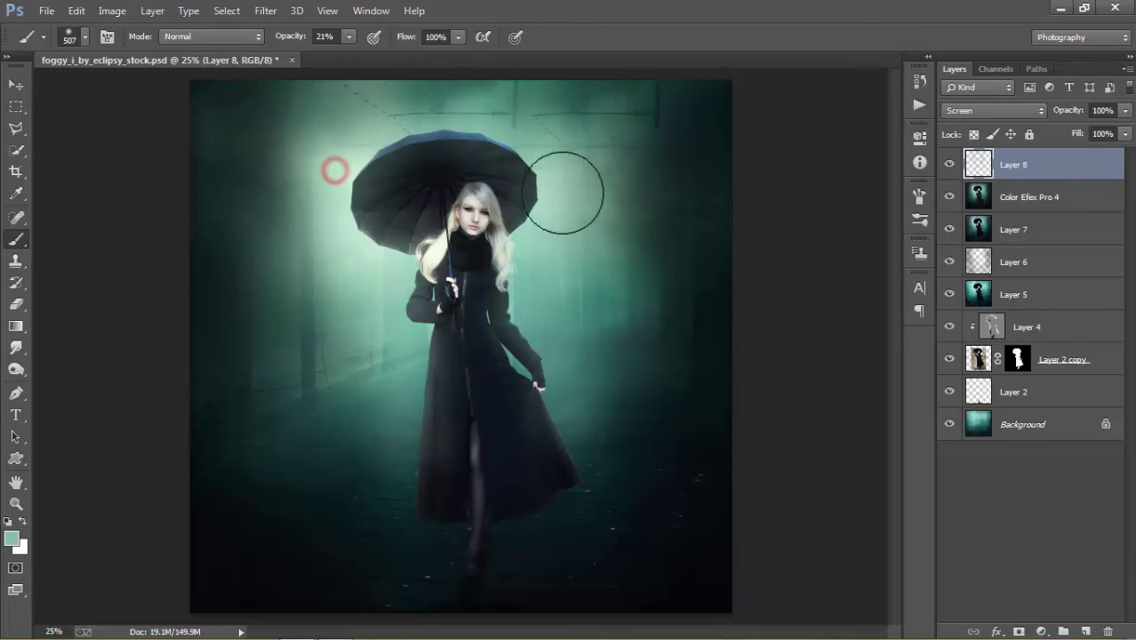
pyautogui.moveTo(569, 187)
pyautogui.mouseDown()
pyautogui.moveTo(520, 119)
pyautogui.moveTo(487, 126)
pyautogui.mouseUp()
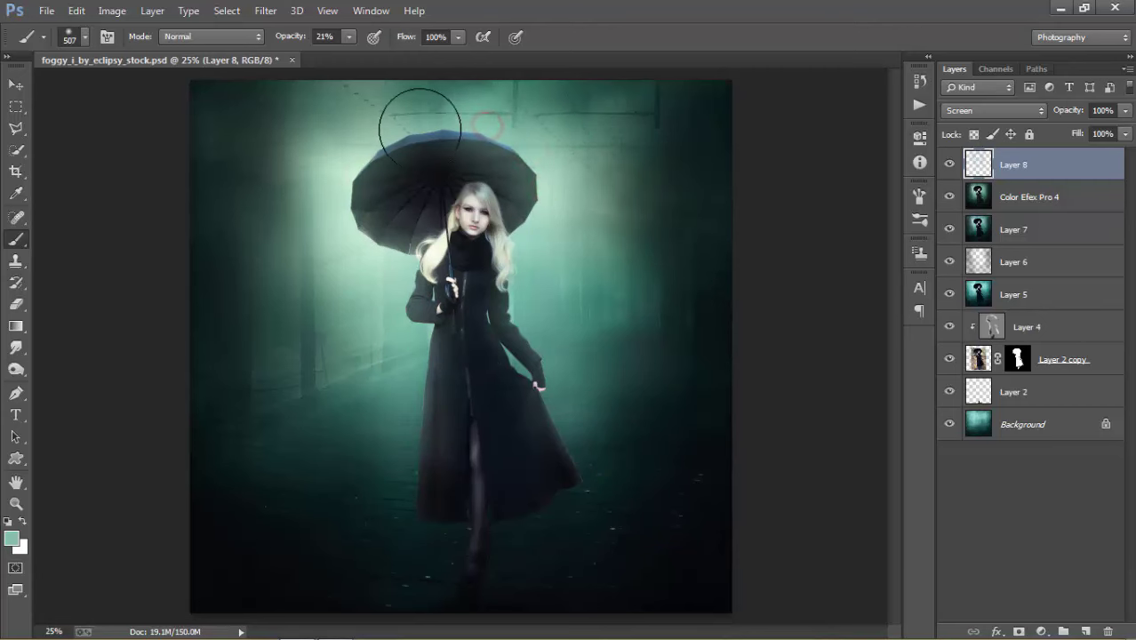
pyautogui.moveTo(416, 125); pyautogui.dragTo(508, 114)
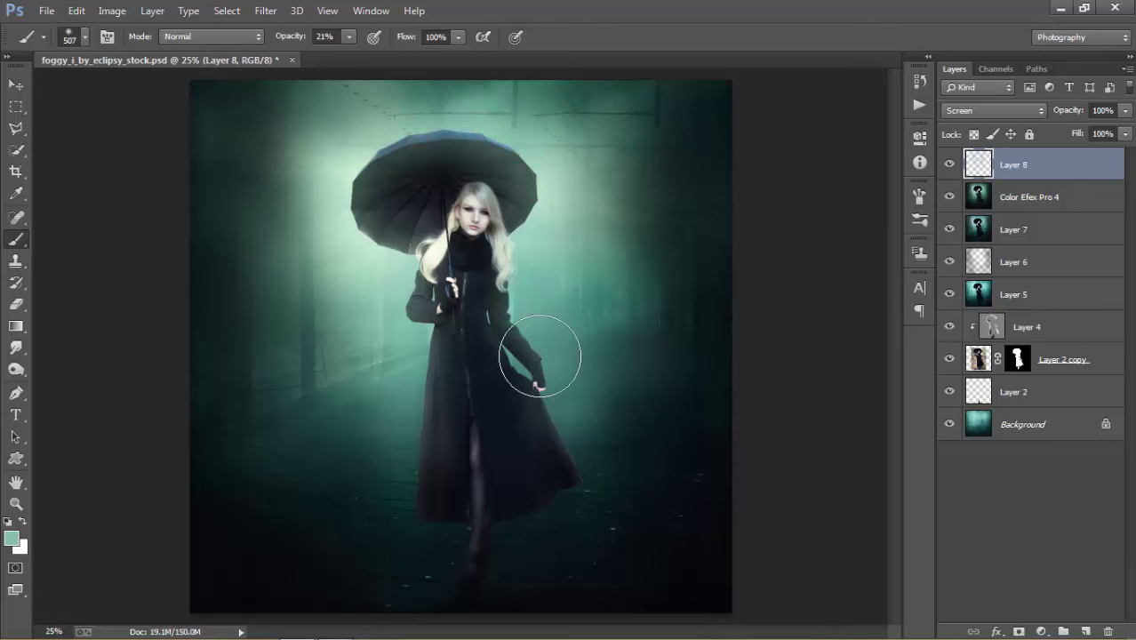
pyautogui.press('[')
pyautogui.press('[')
pyautogui.press('[')
pyautogui.press('[')
pyautogui.press('[')
pyautogui.click(520, 356)
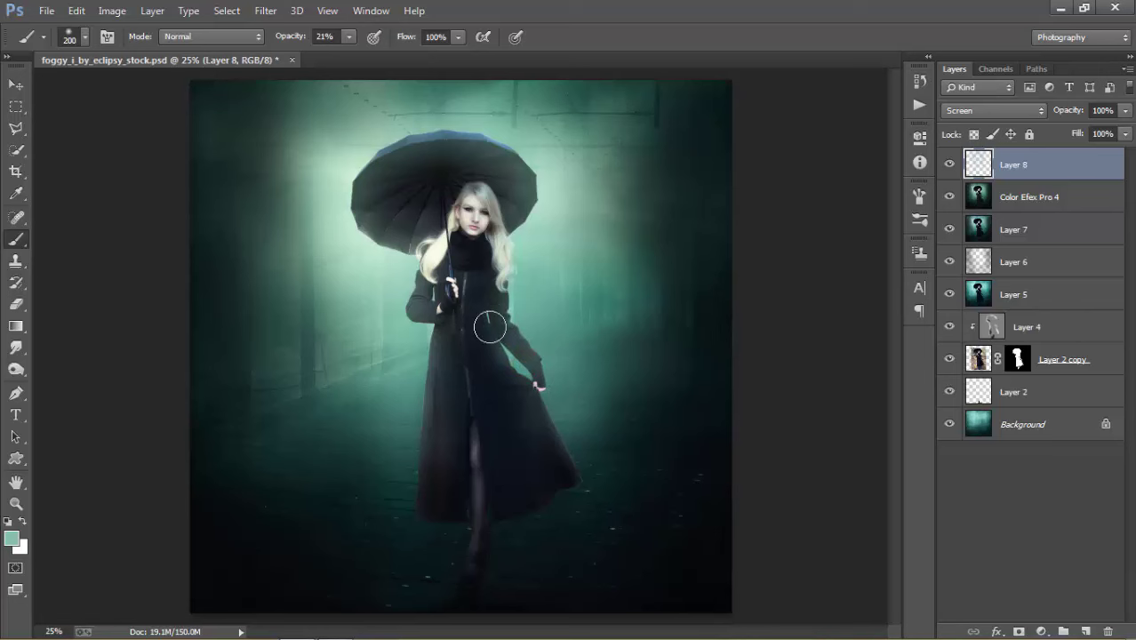
# - Switch to the Eraser tool
pyautogui.click(16, 303)
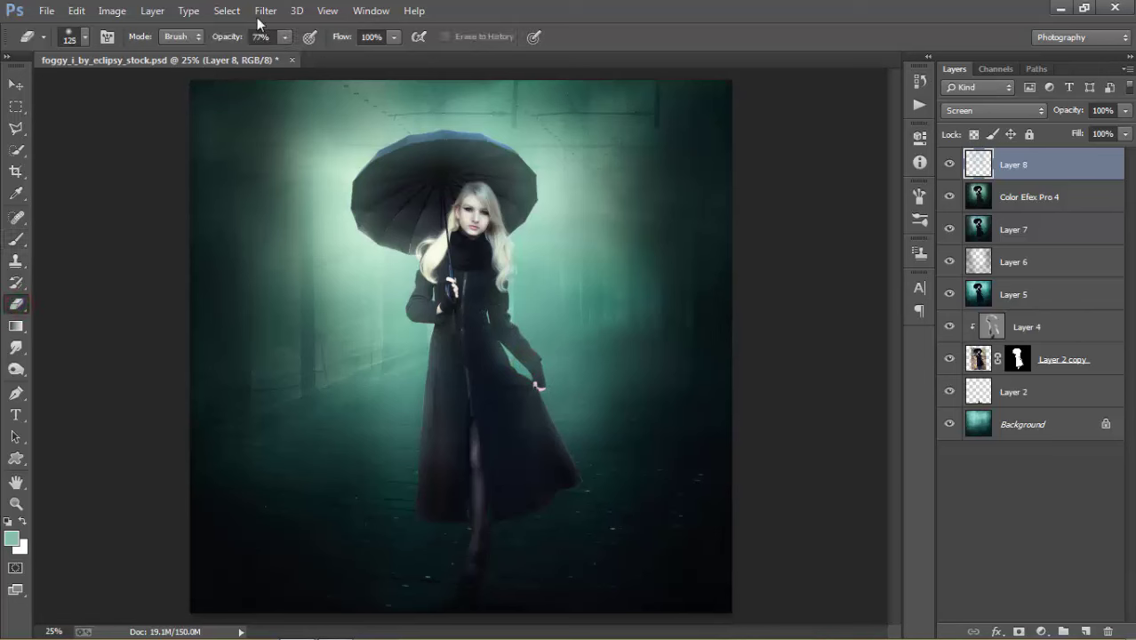
# - Erase glow from the coat and right arm using a 200 px eraser at 51% opacity
pyautogui.moveTo(240, 37); pyautogui.dragTo(217, 36)
pyautogui.press(']')
pyautogui.press(']')
pyautogui.press(']')
pyautogui.moveTo(424, 293); pyautogui.dragTo(430, 313)
pyautogui.moveTo(514, 326)
pyautogui.mouseDown()
pyautogui.moveTo(518, 344)
pyautogui.moveTo(489, 329)
pyautogui.mouseUp()
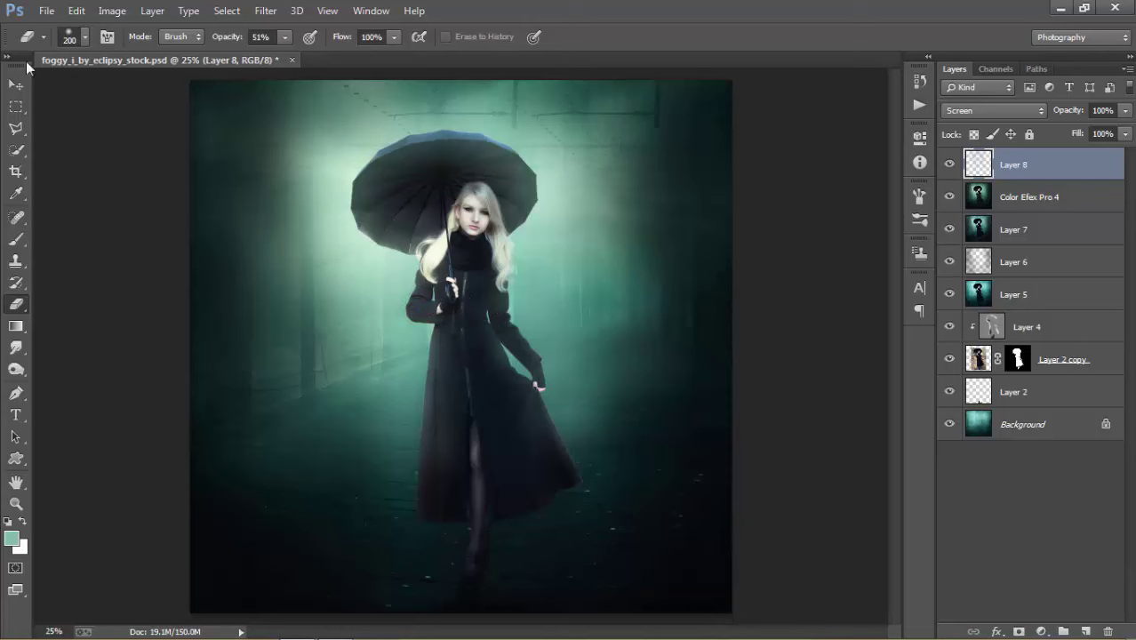
# - Toggle Layer 8's visibility to compare the image with and without the glow
pyautogui.click(16, 85)
pyautogui.click(949, 164)
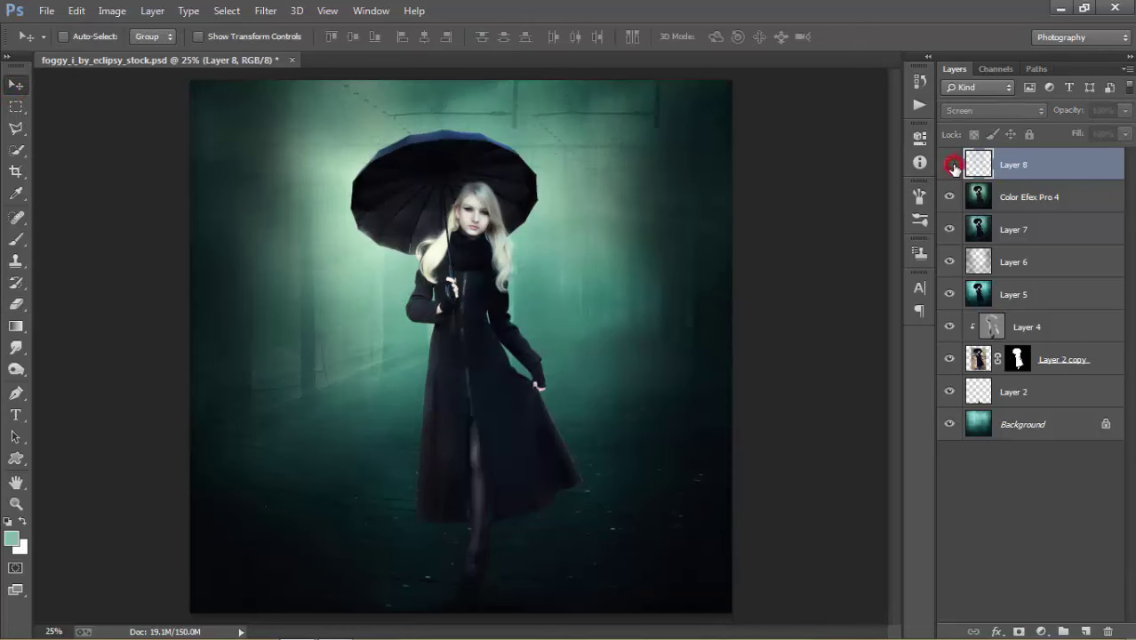
pyautogui.click(950, 165)
# - Select Layer 8 together with the Color Efex Pro 4 layer and merge them
pyautogui.keyDown('shift'); pyautogui.click(1077, 197); pyautogui.keyUp('shift')
pyautogui.rightClick(1075, 196)
pyautogui.click(820, 512)
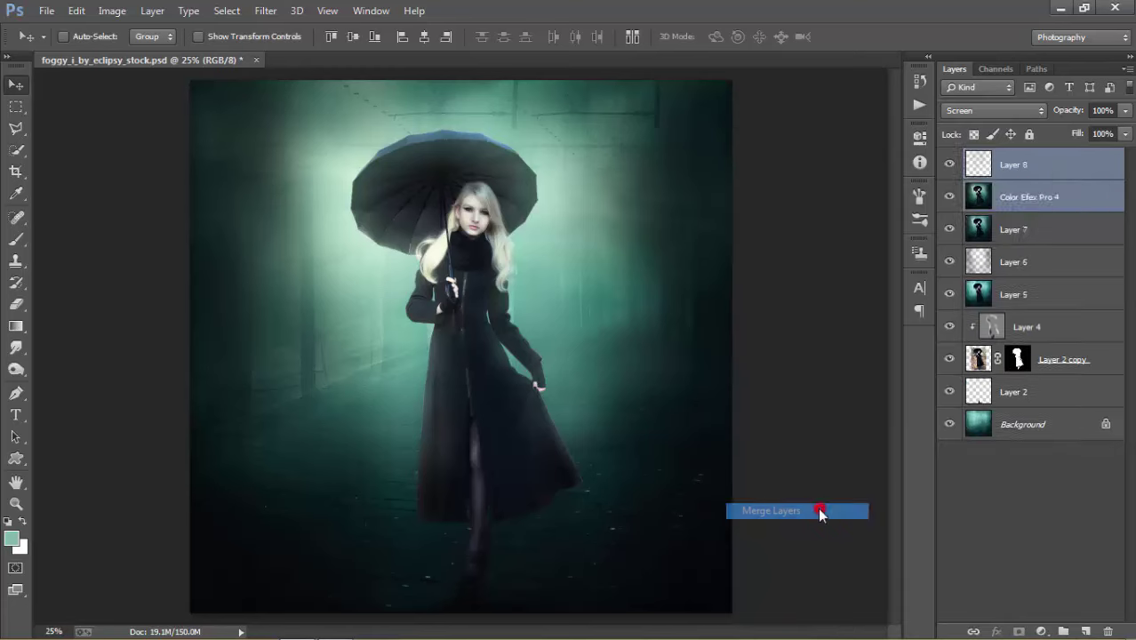